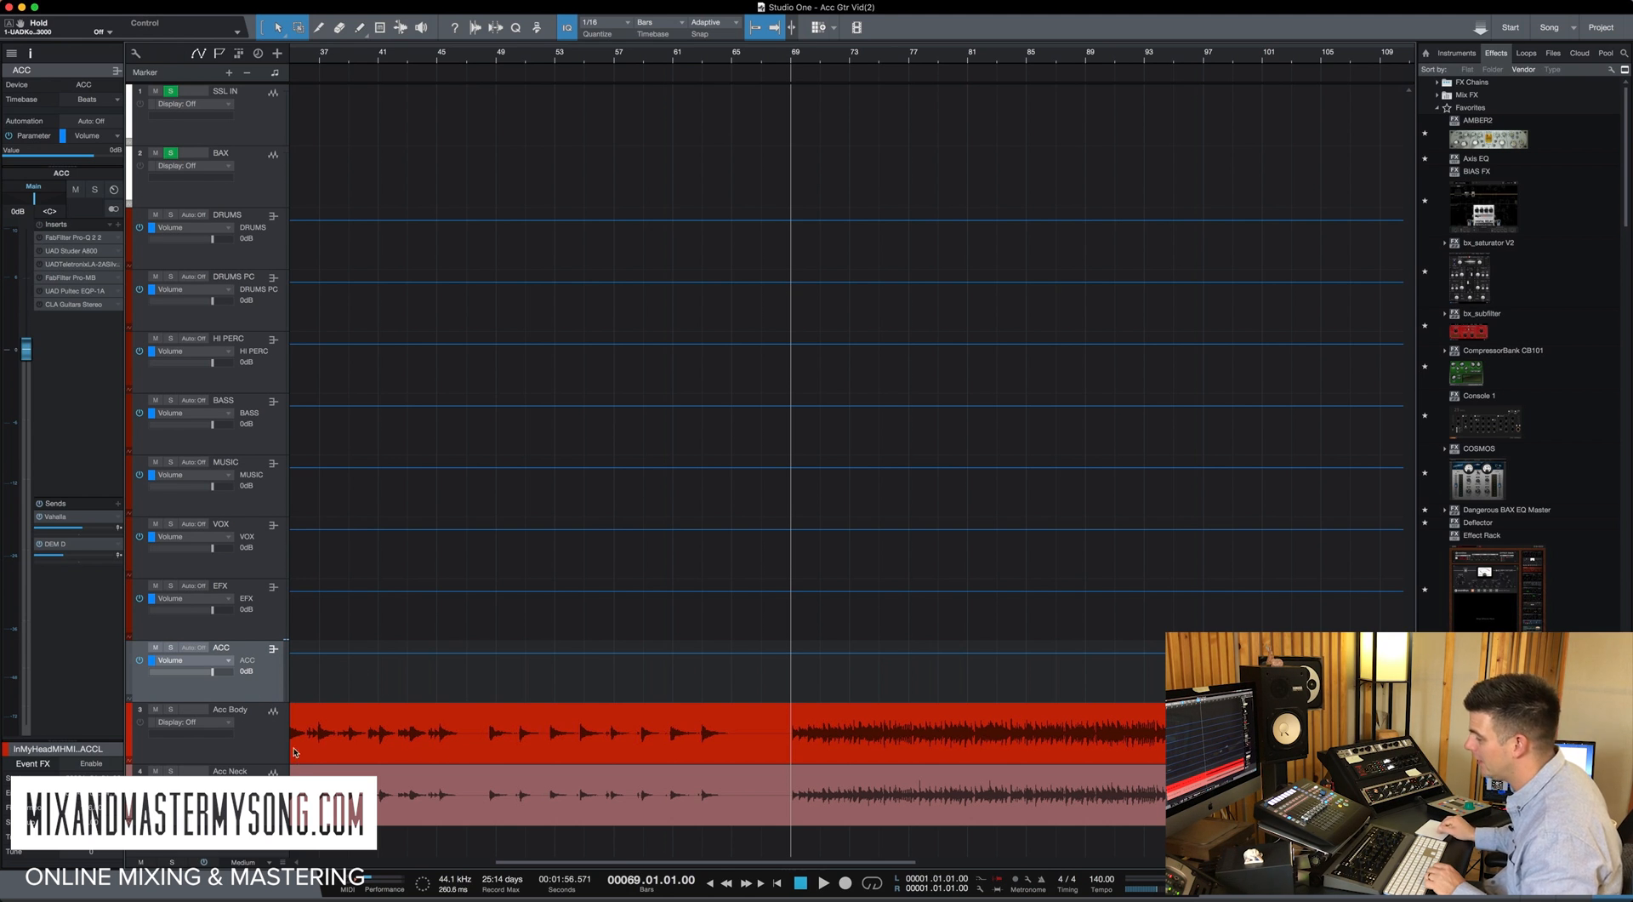
Step: Solo the Acc Body track and audition it on its own
{"action": "left_click", "coordinate": [253, 753]}
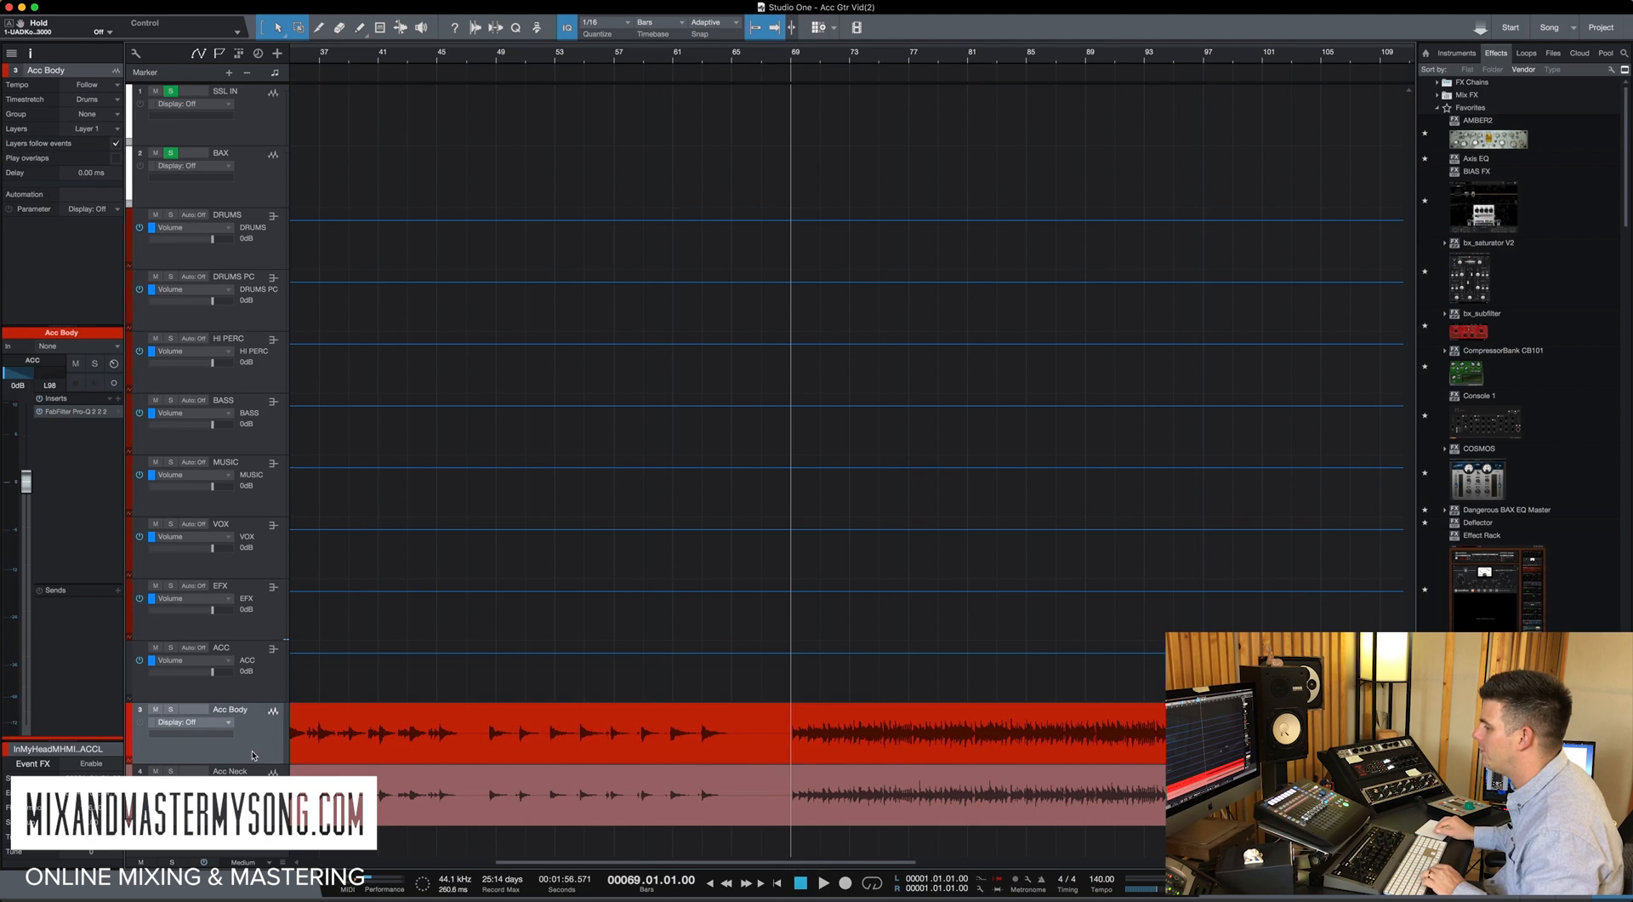
{"action": "left_click", "coordinate": [171, 709]}
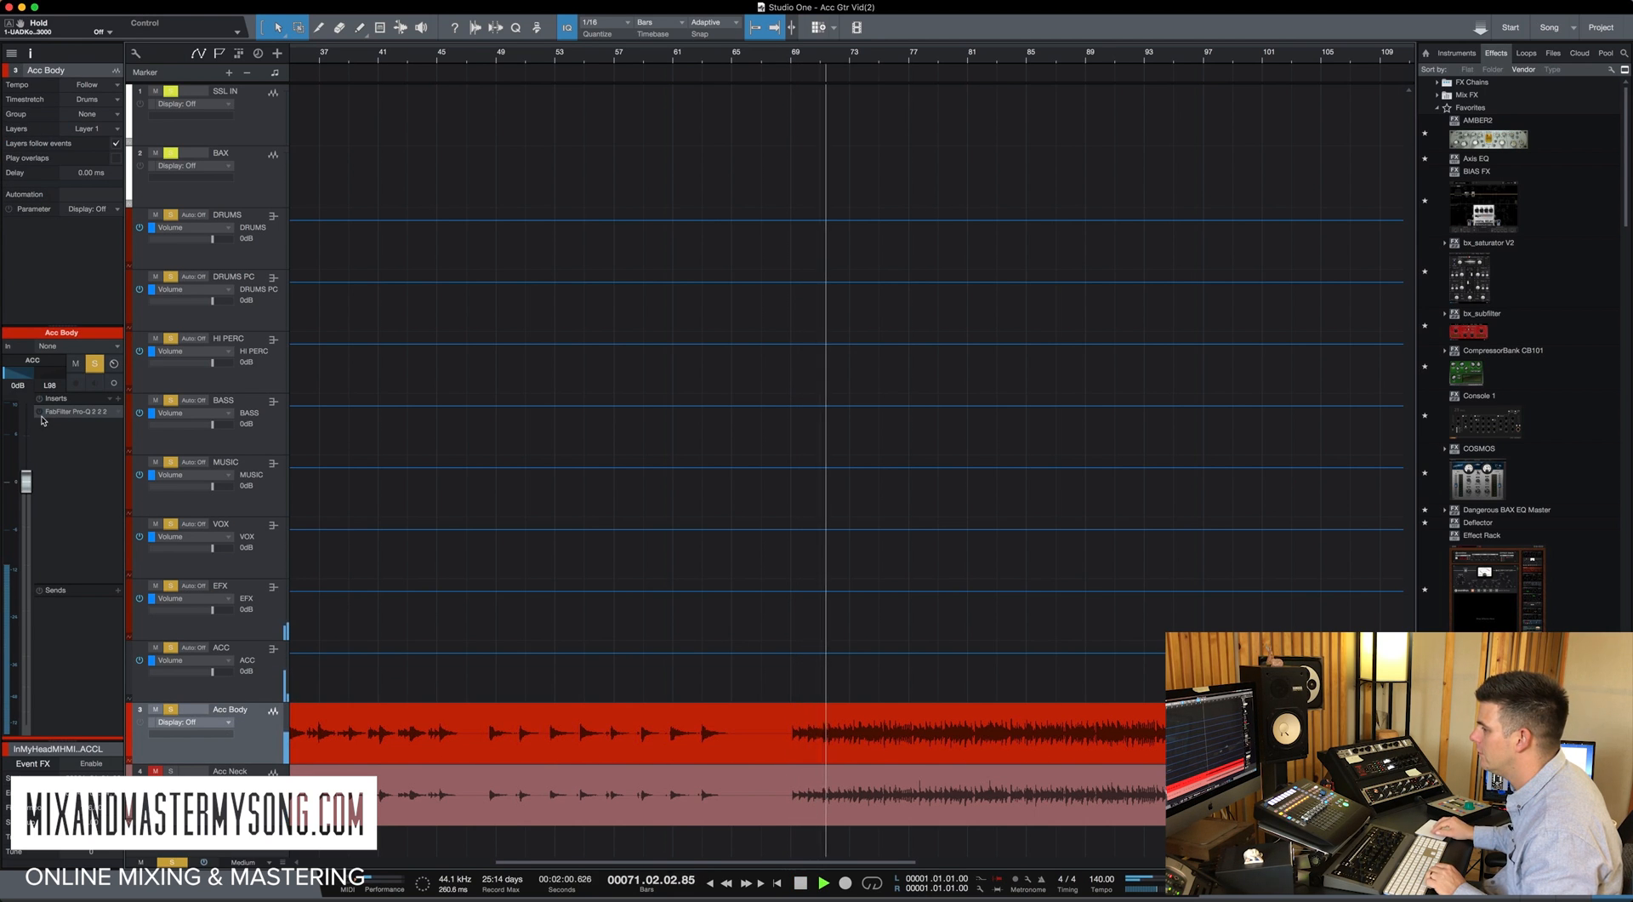
{"action": "key", "text": "space"}
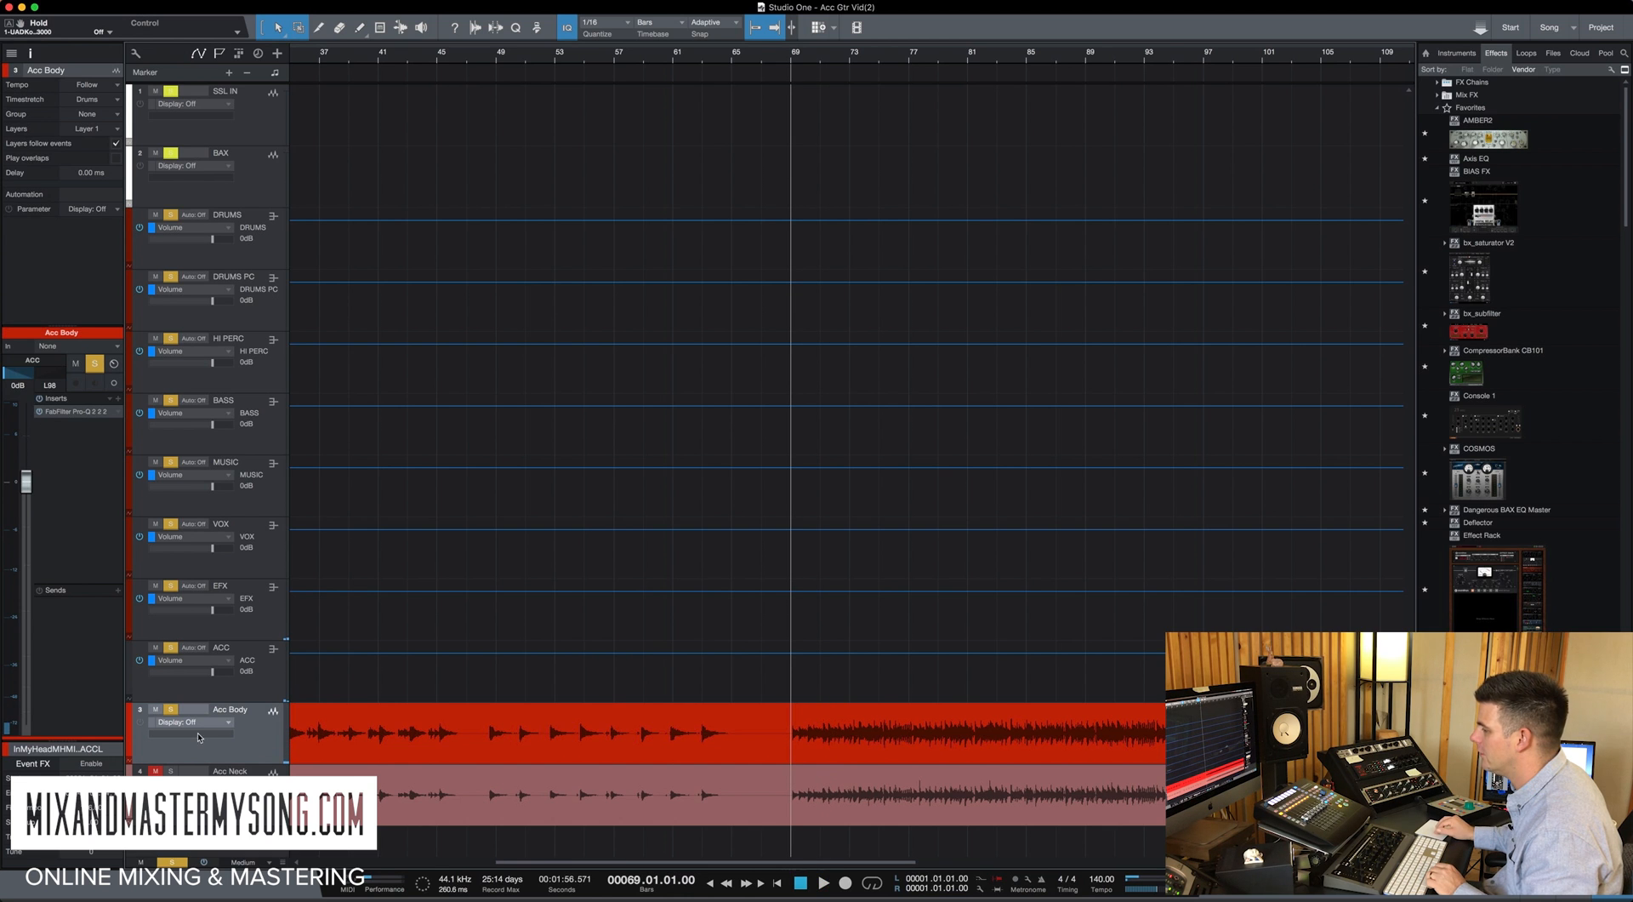
Step: Audition the Acc Neck track alone, and play it together with Acc Body with both tracks soloed
{"action": "left_click", "coordinate": [171, 709]}
{"action": "left_click", "coordinate": [171, 771]}
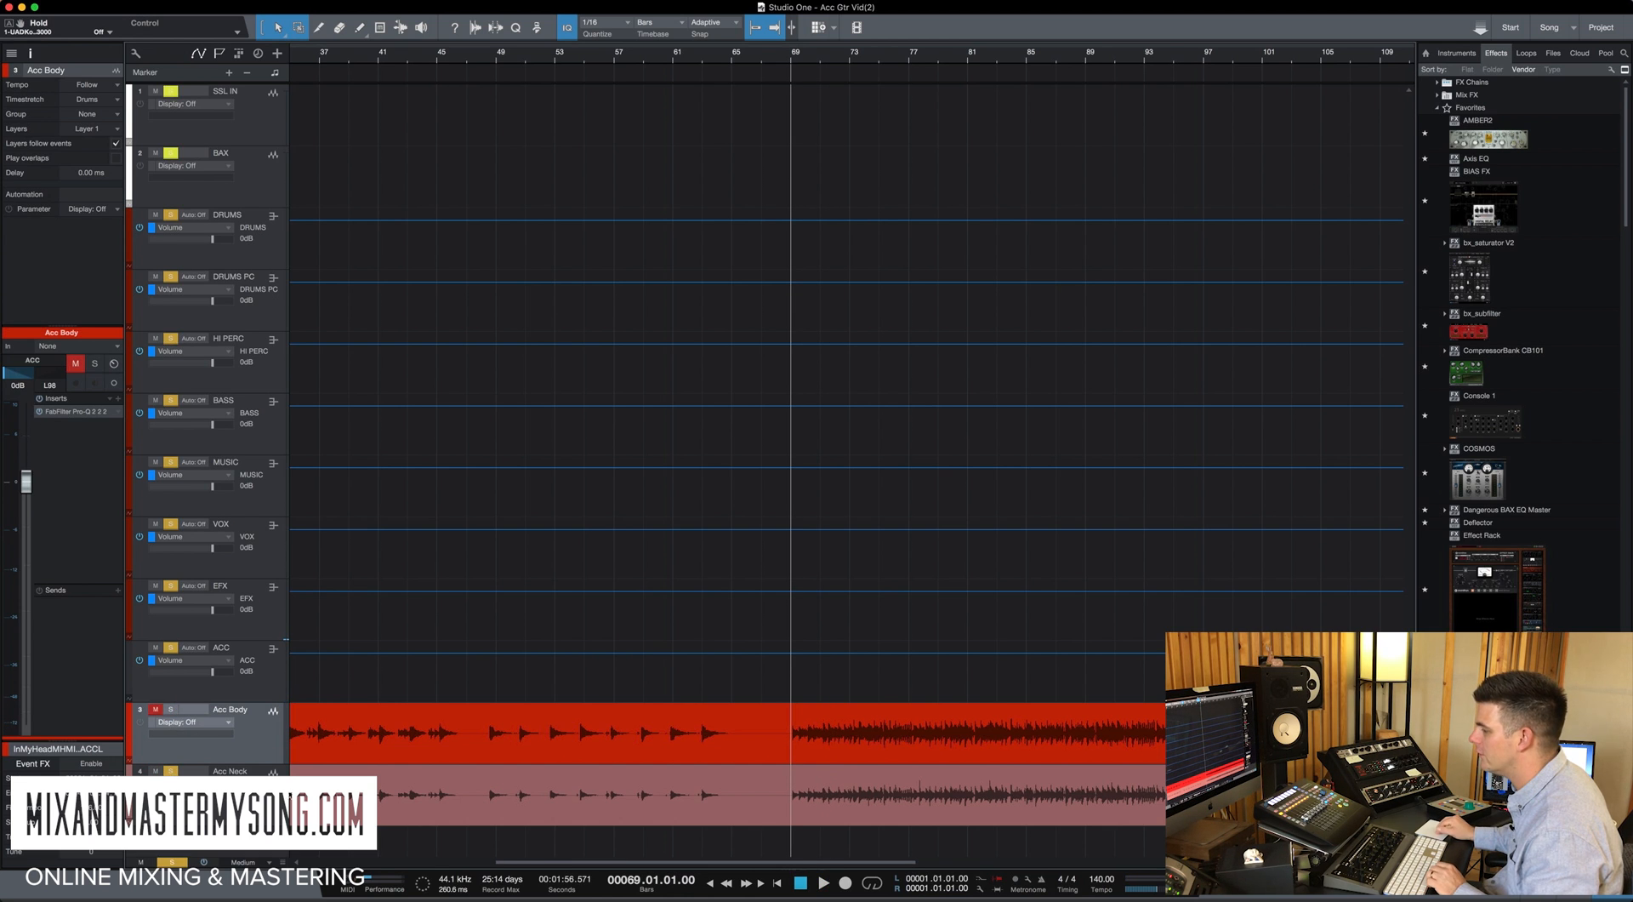
{"action": "left_click", "coordinate": [205, 791]}
{"action": "key", "text": "space"}
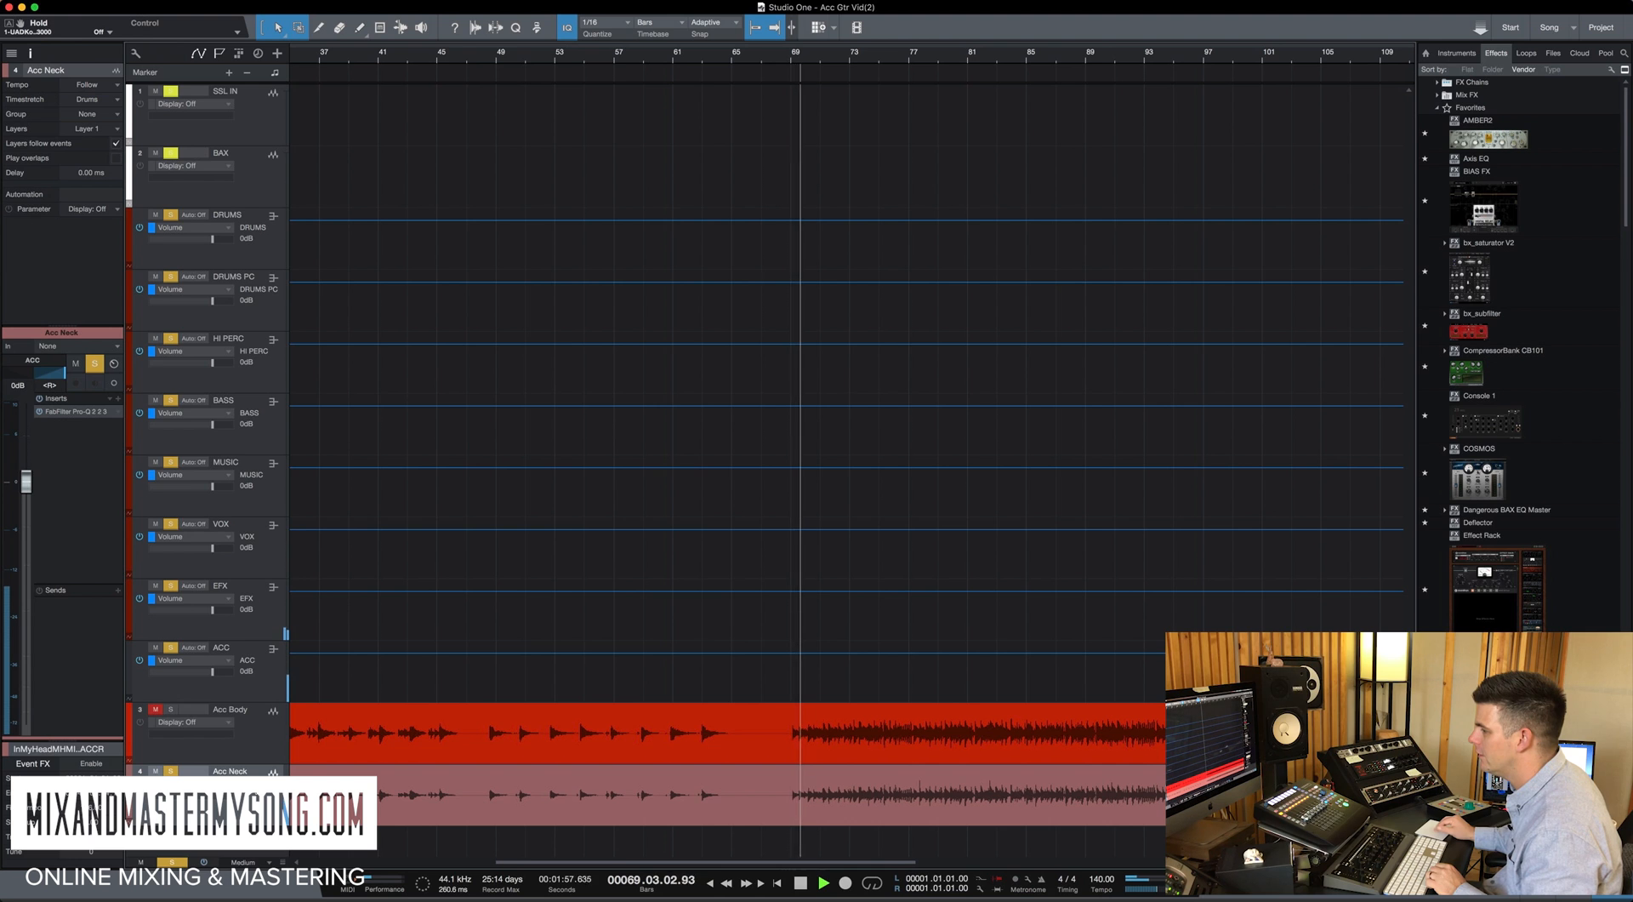
{"action": "key", "text": "space"}
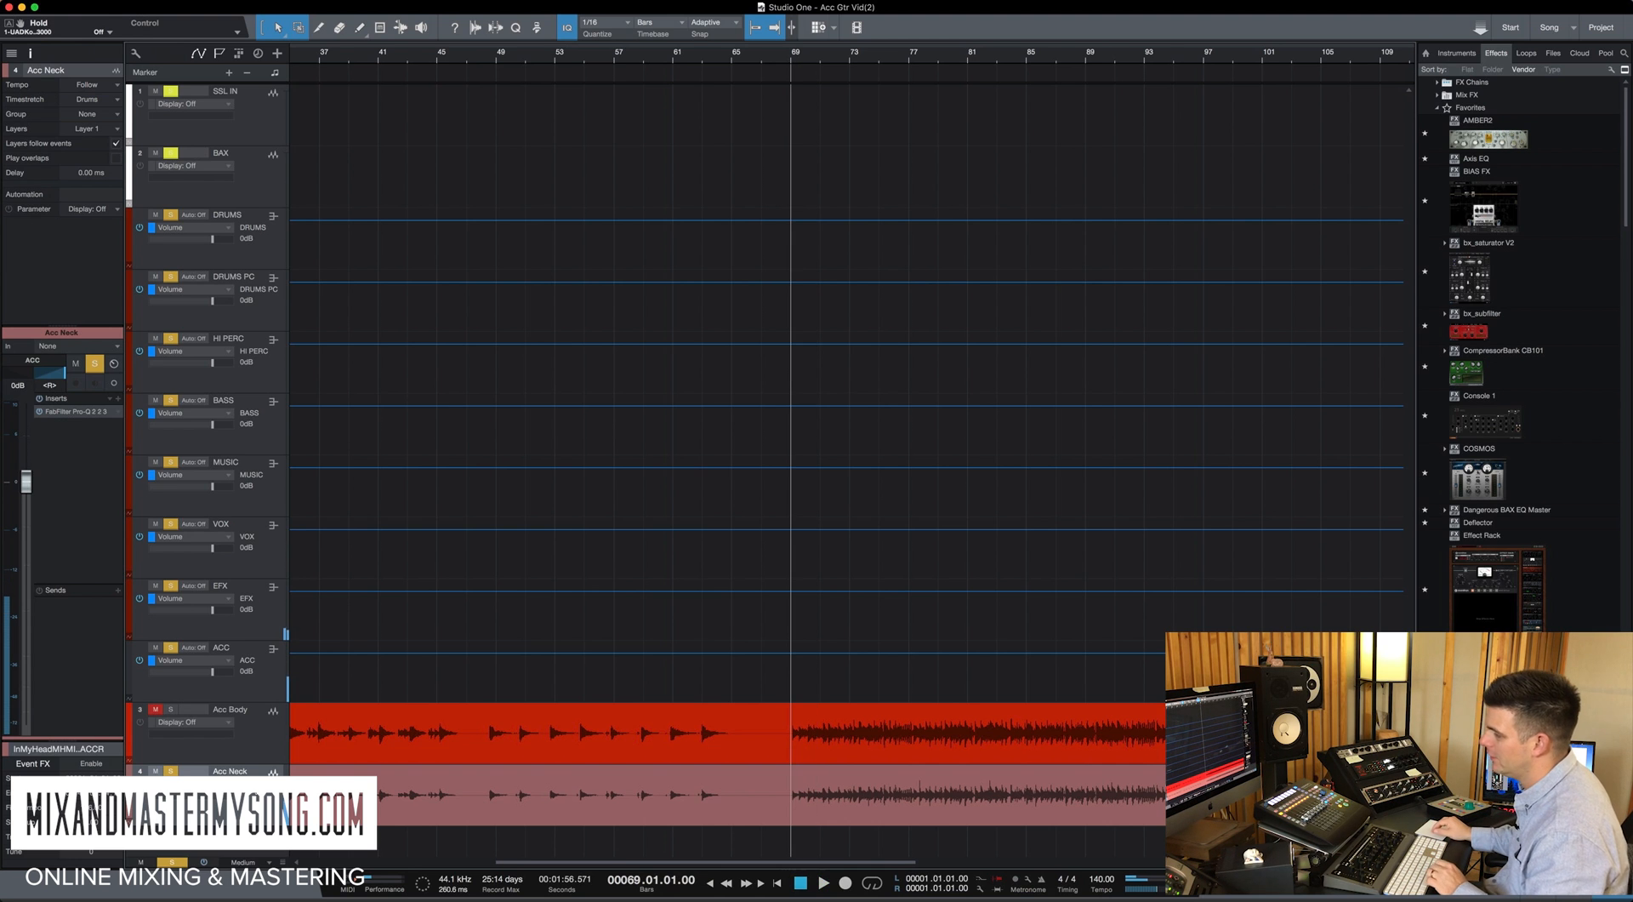
{"action": "key", "text": "space"}
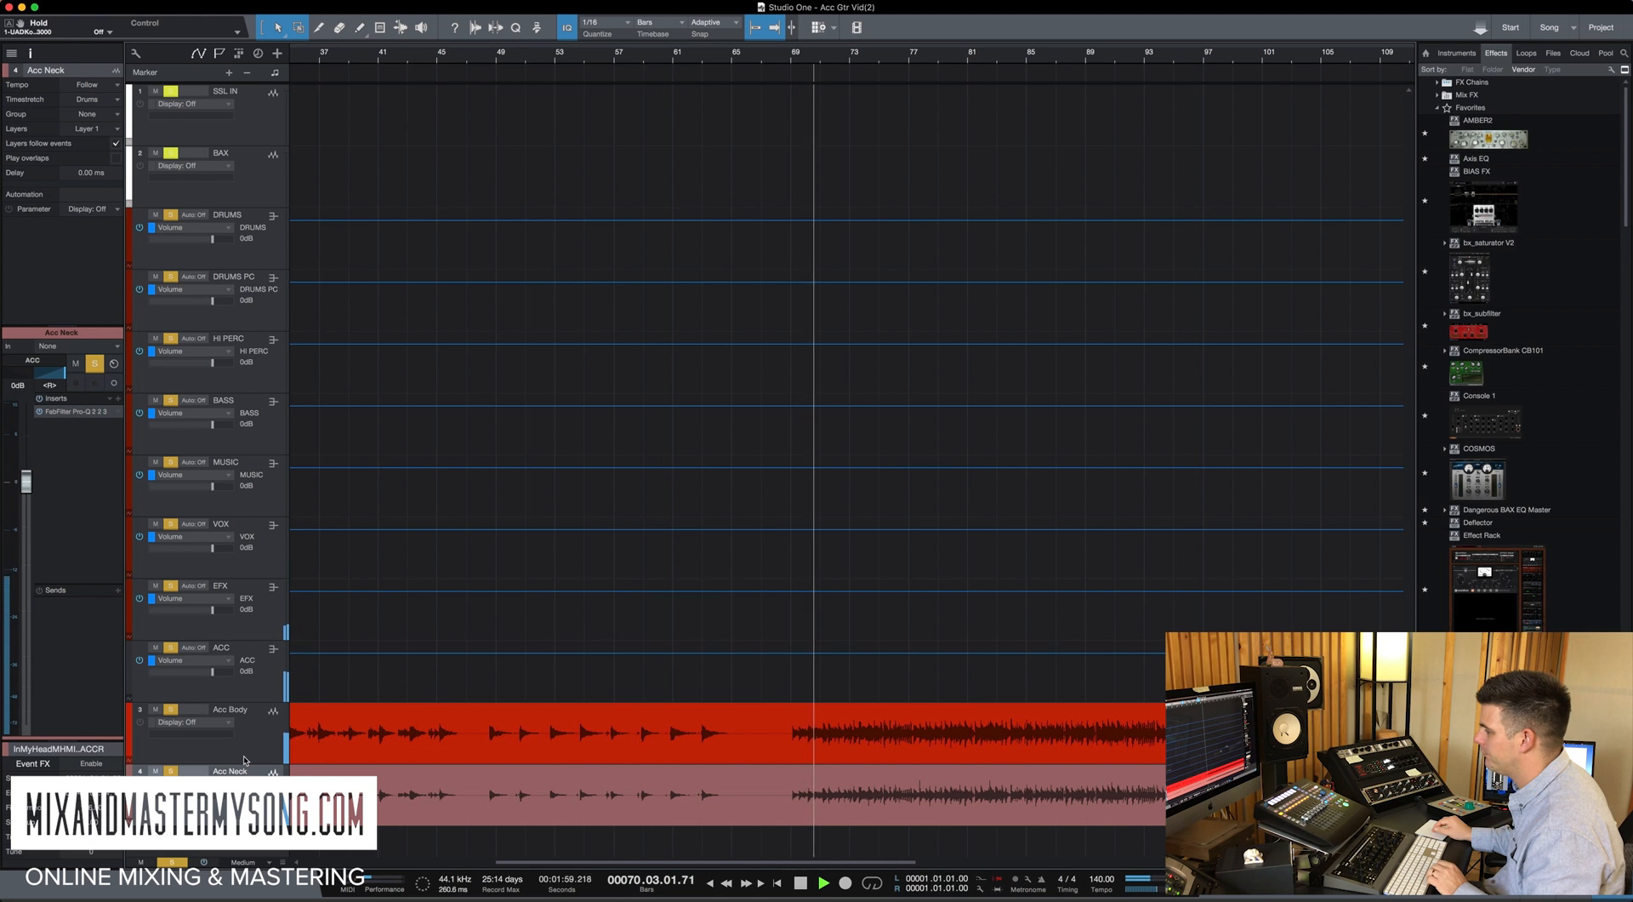
{"action": "key", "text": "space"}
Step: Examine the FabFilter Pro-Q 2 curves on the Acc Body and Acc Neck tracks, and close the EQ windows with the ACC bus selected
{"action": "left_click", "coordinate": [246, 747]}
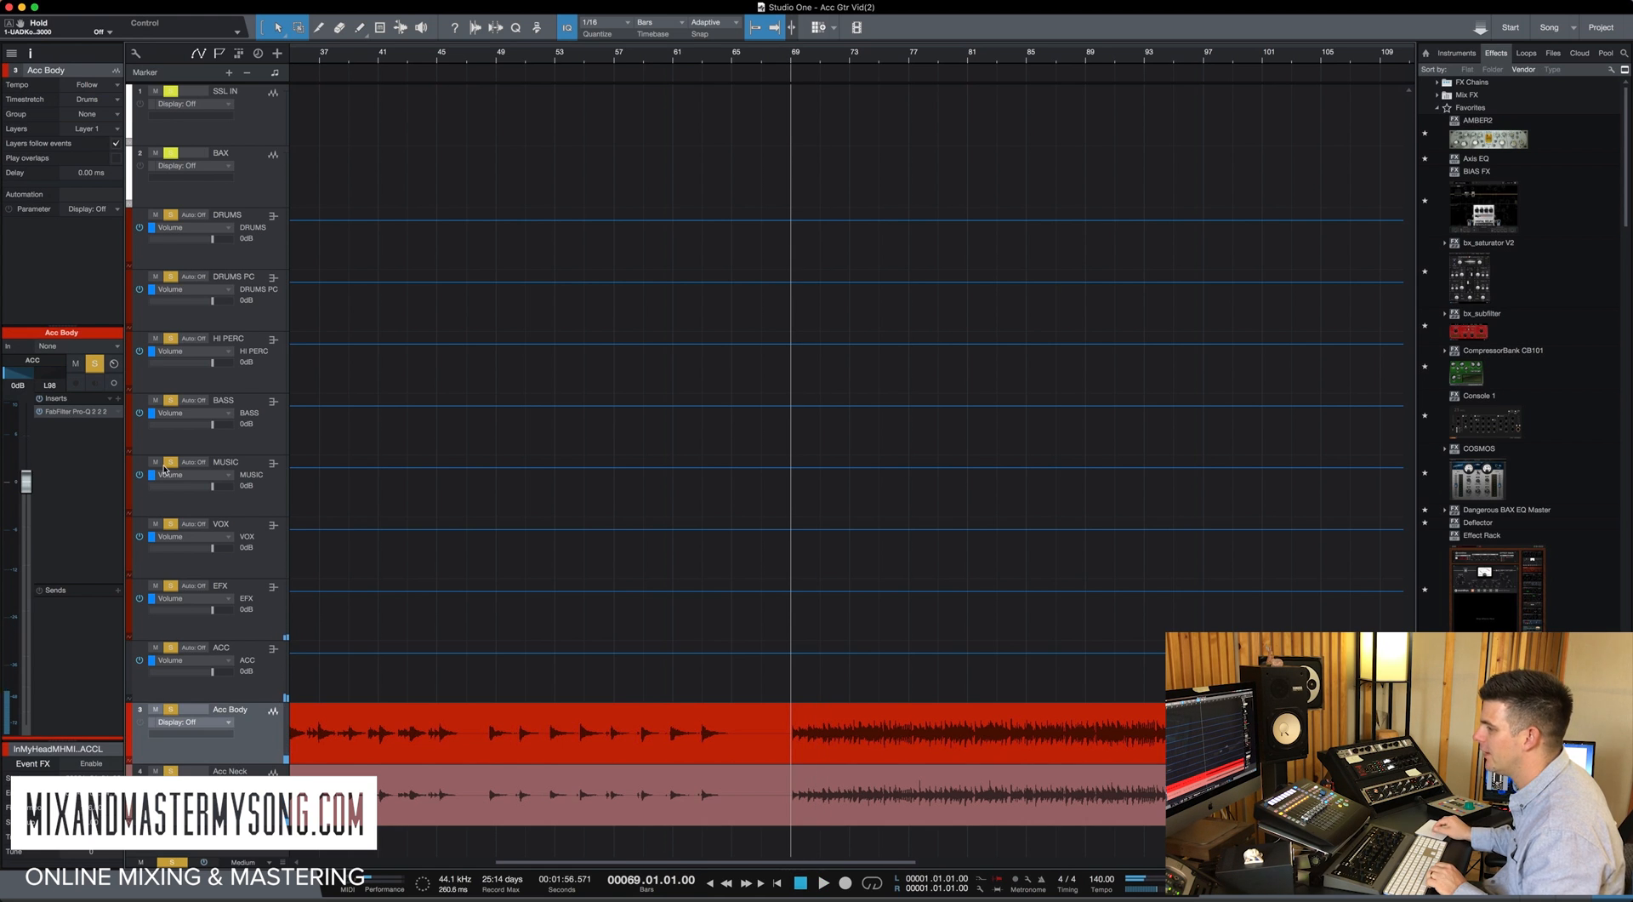
{"action": "left_click", "coordinate": [64, 412]}
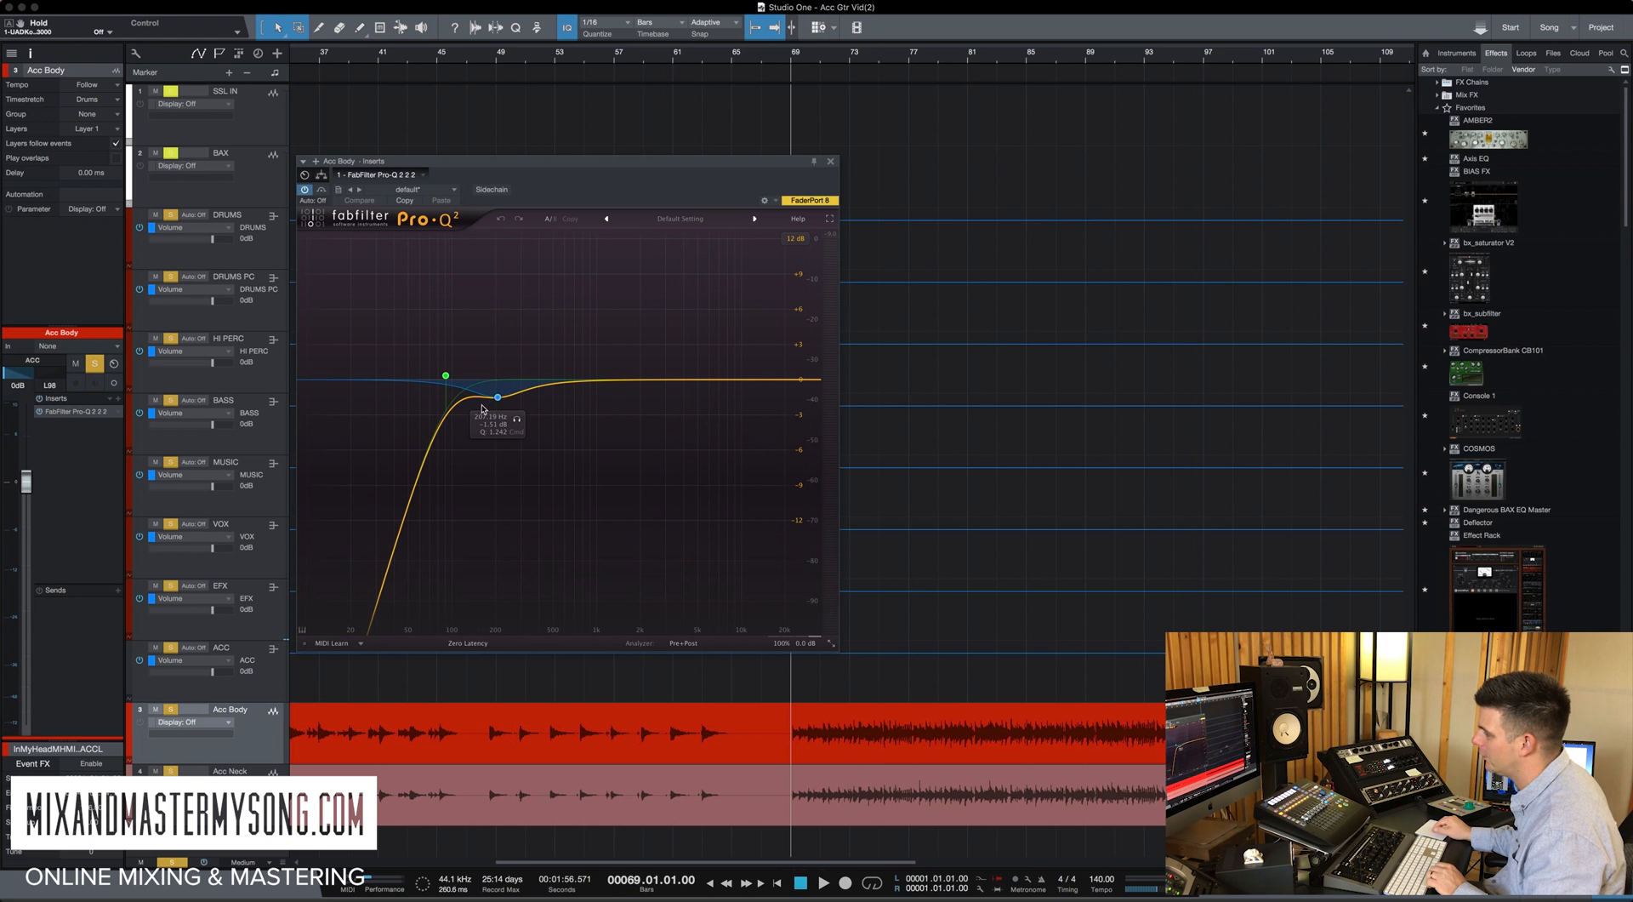
{"action": "left_click", "coordinate": [446, 375]}
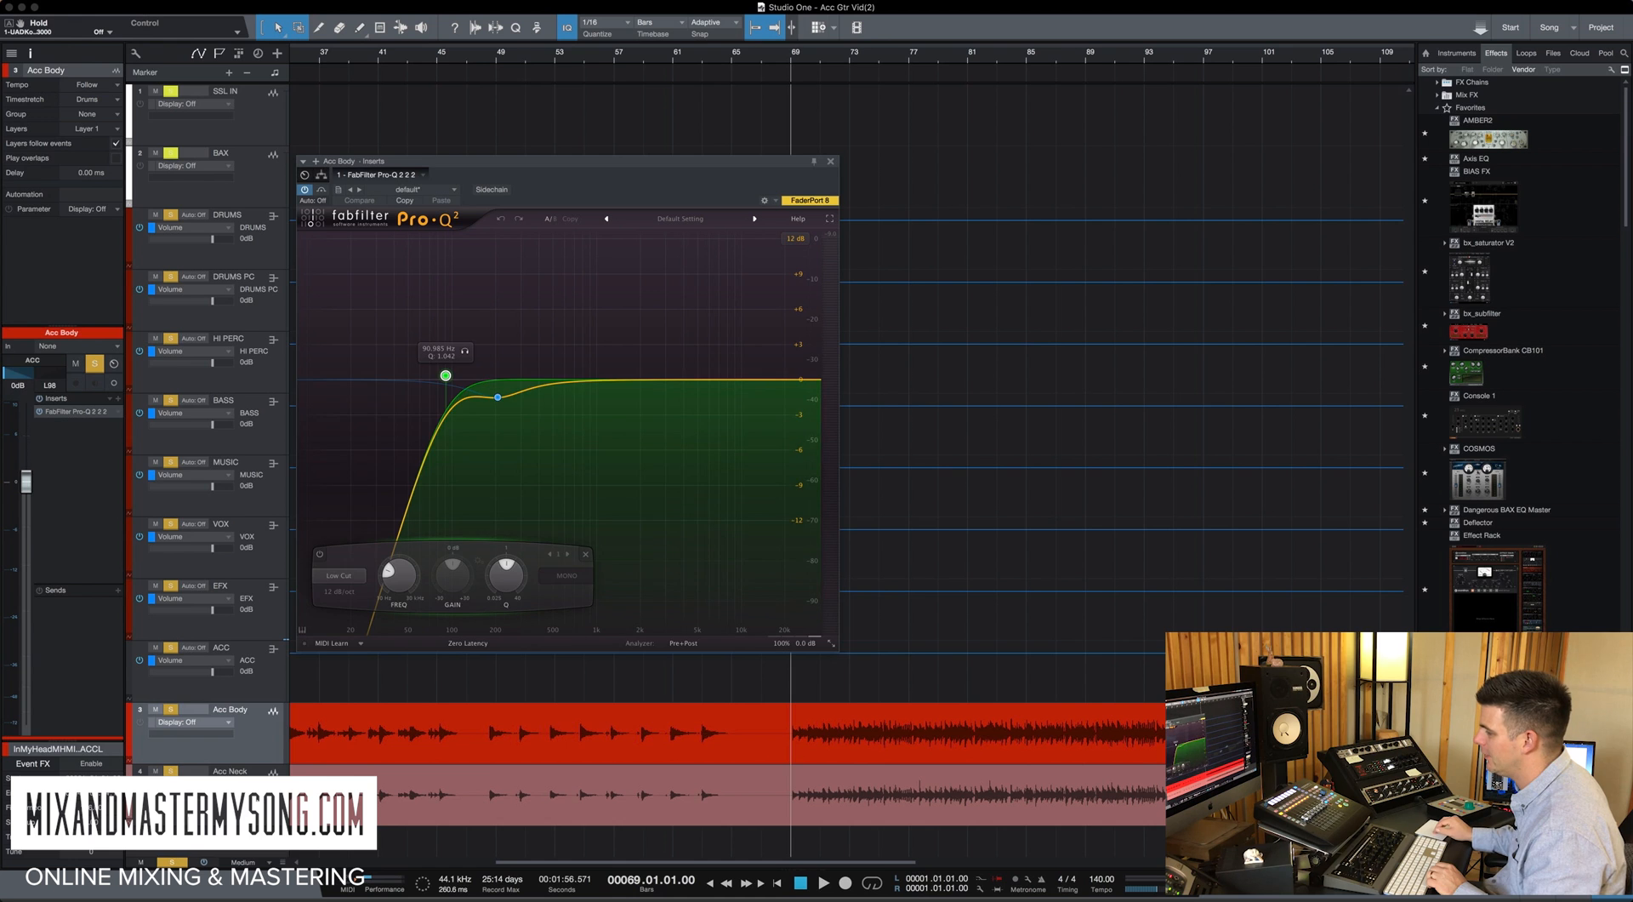
{"action": "key", "text": "Down"}
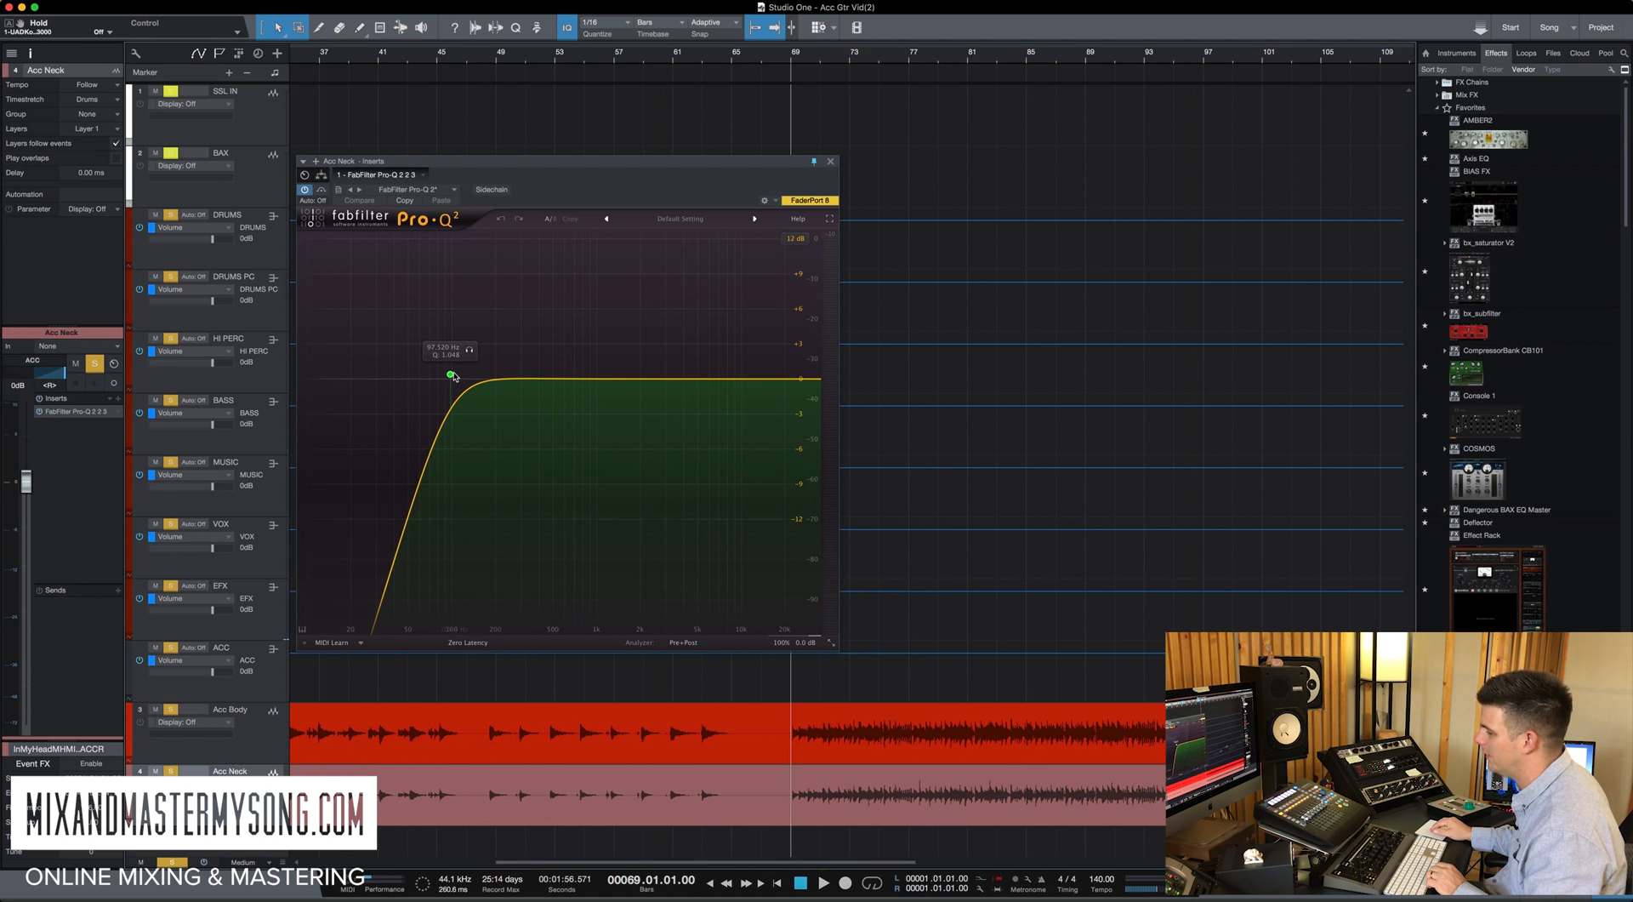
{"action": "left_click", "coordinate": [279, 730]}
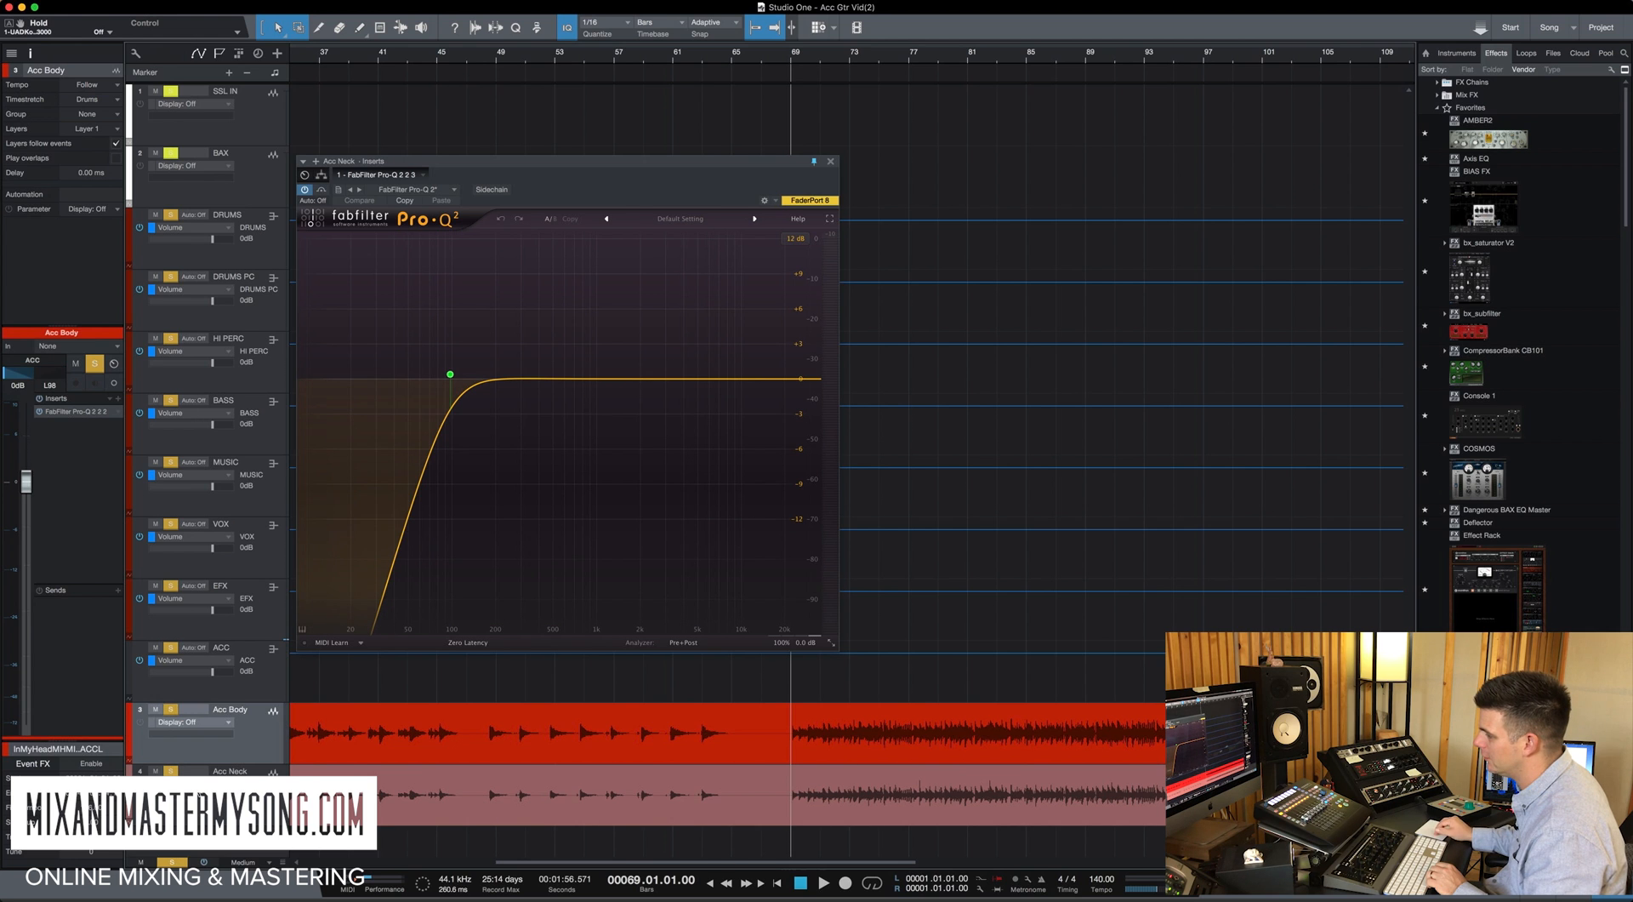
{"action": "left_click", "coordinate": [77, 412]}
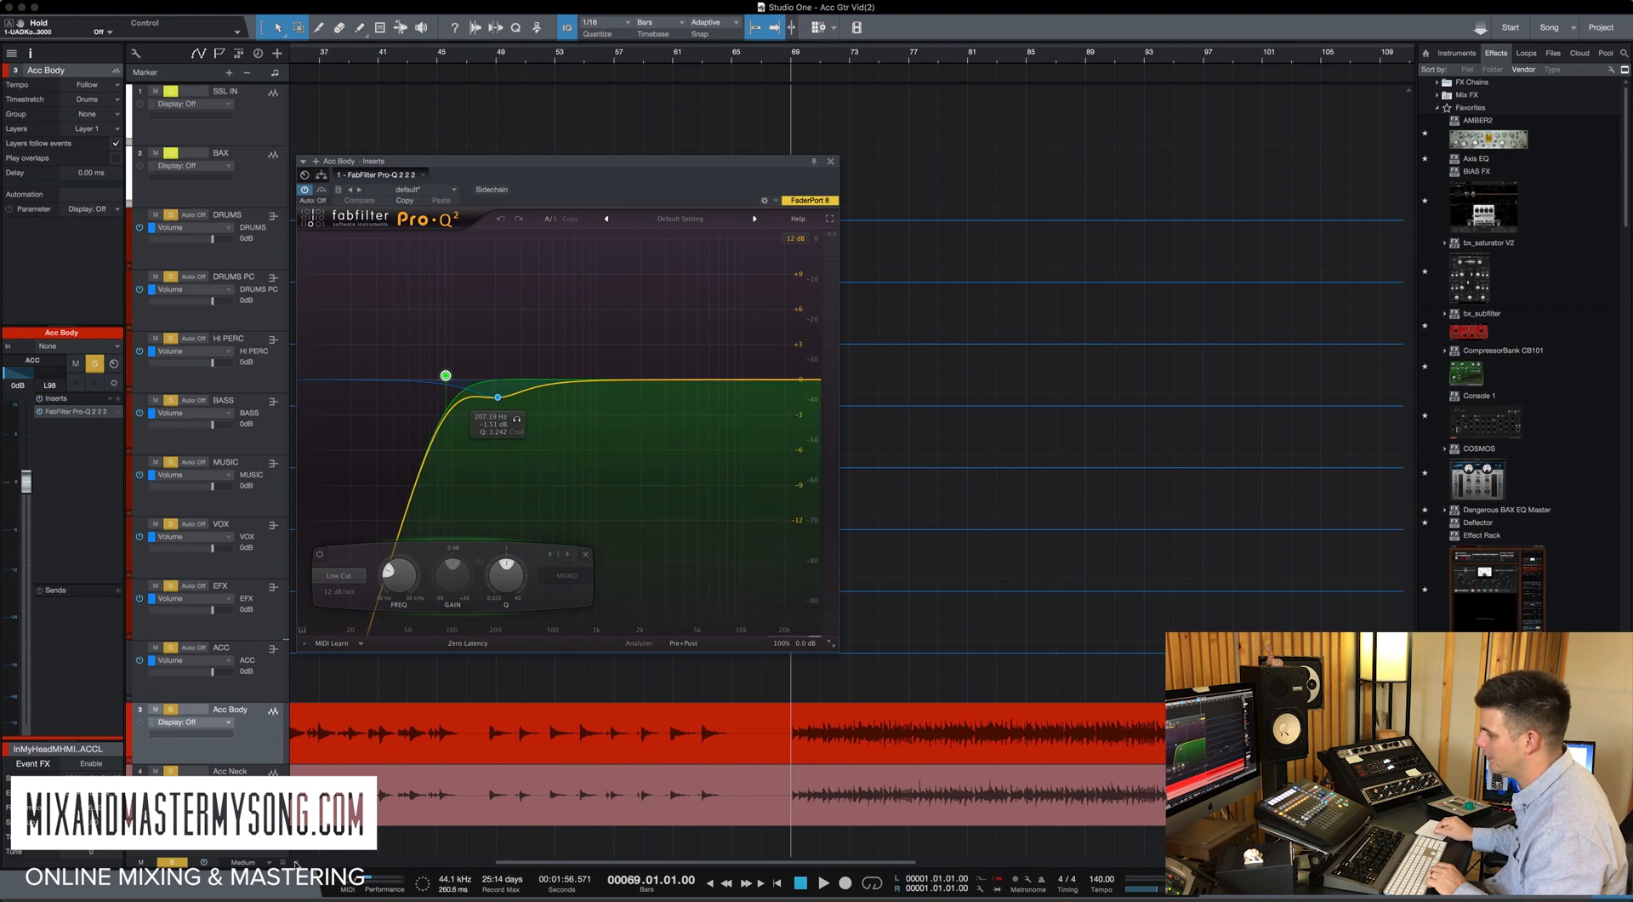
{"action": "left_click", "coordinate": [258, 697]}
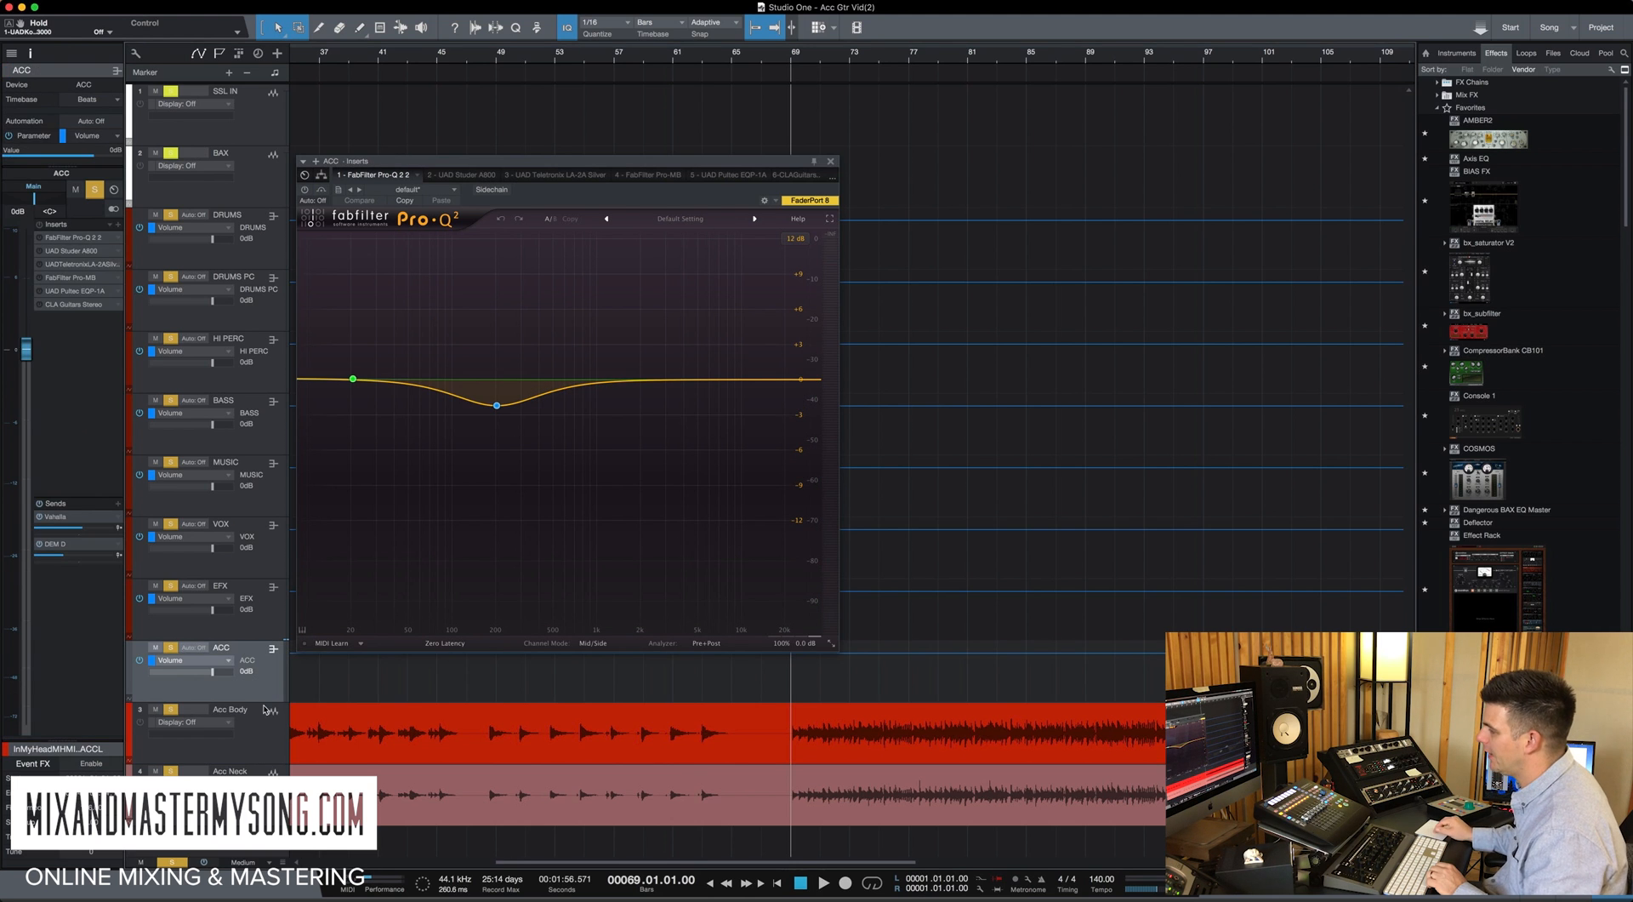
{"action": "left_click", "coordinate": [832, 161]}
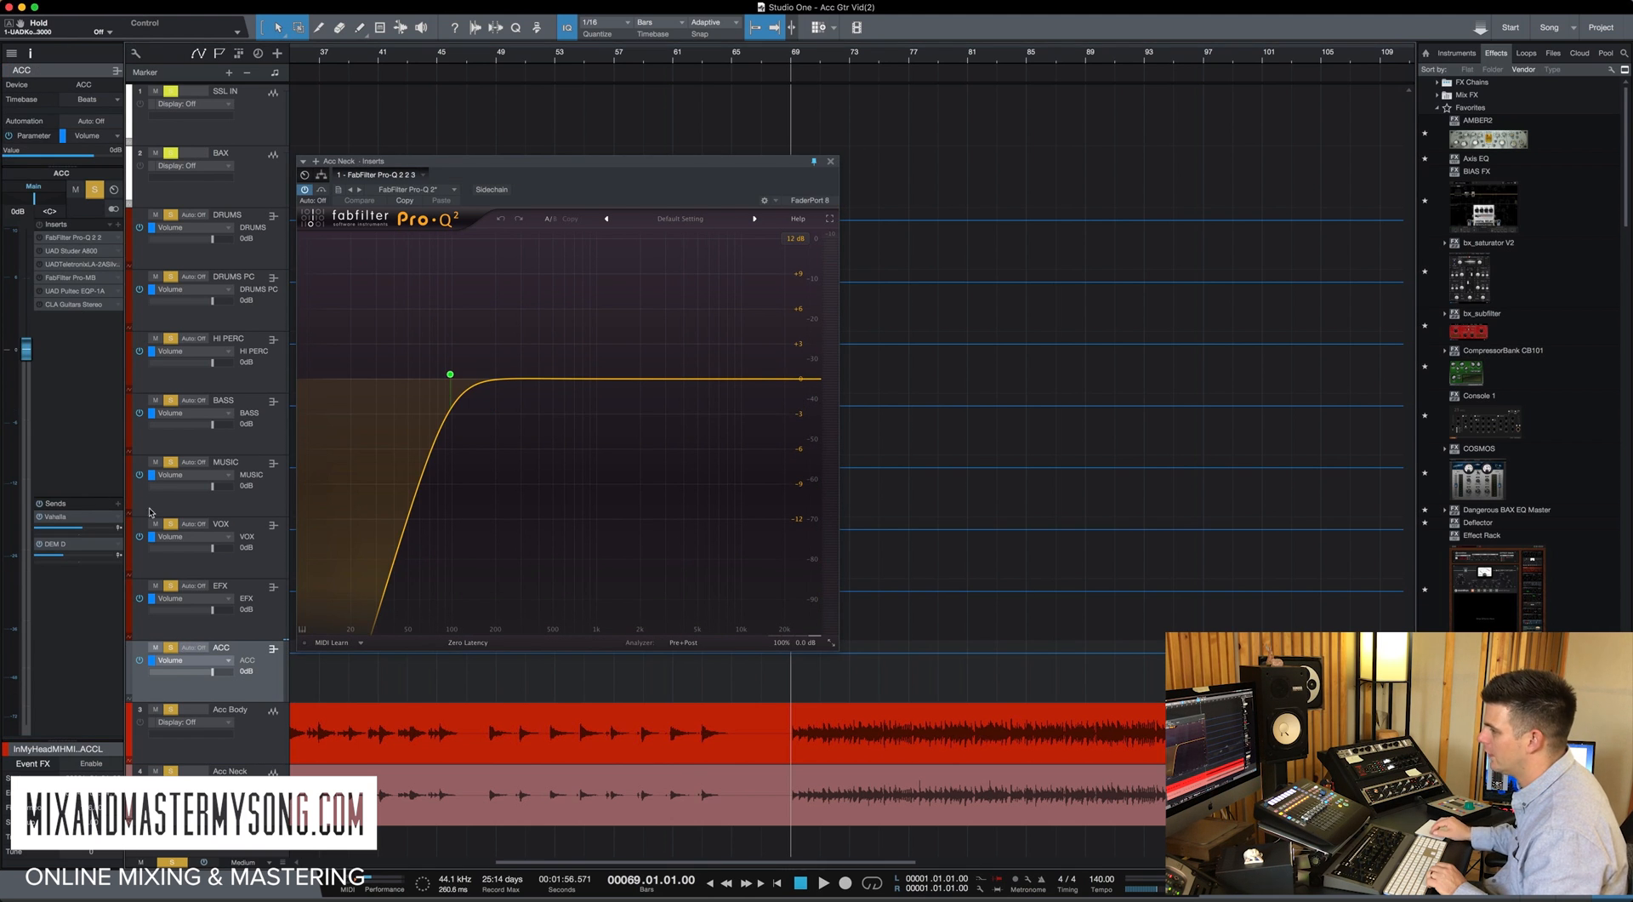
{"action": "left_click", "coordinate": [831, 162]}
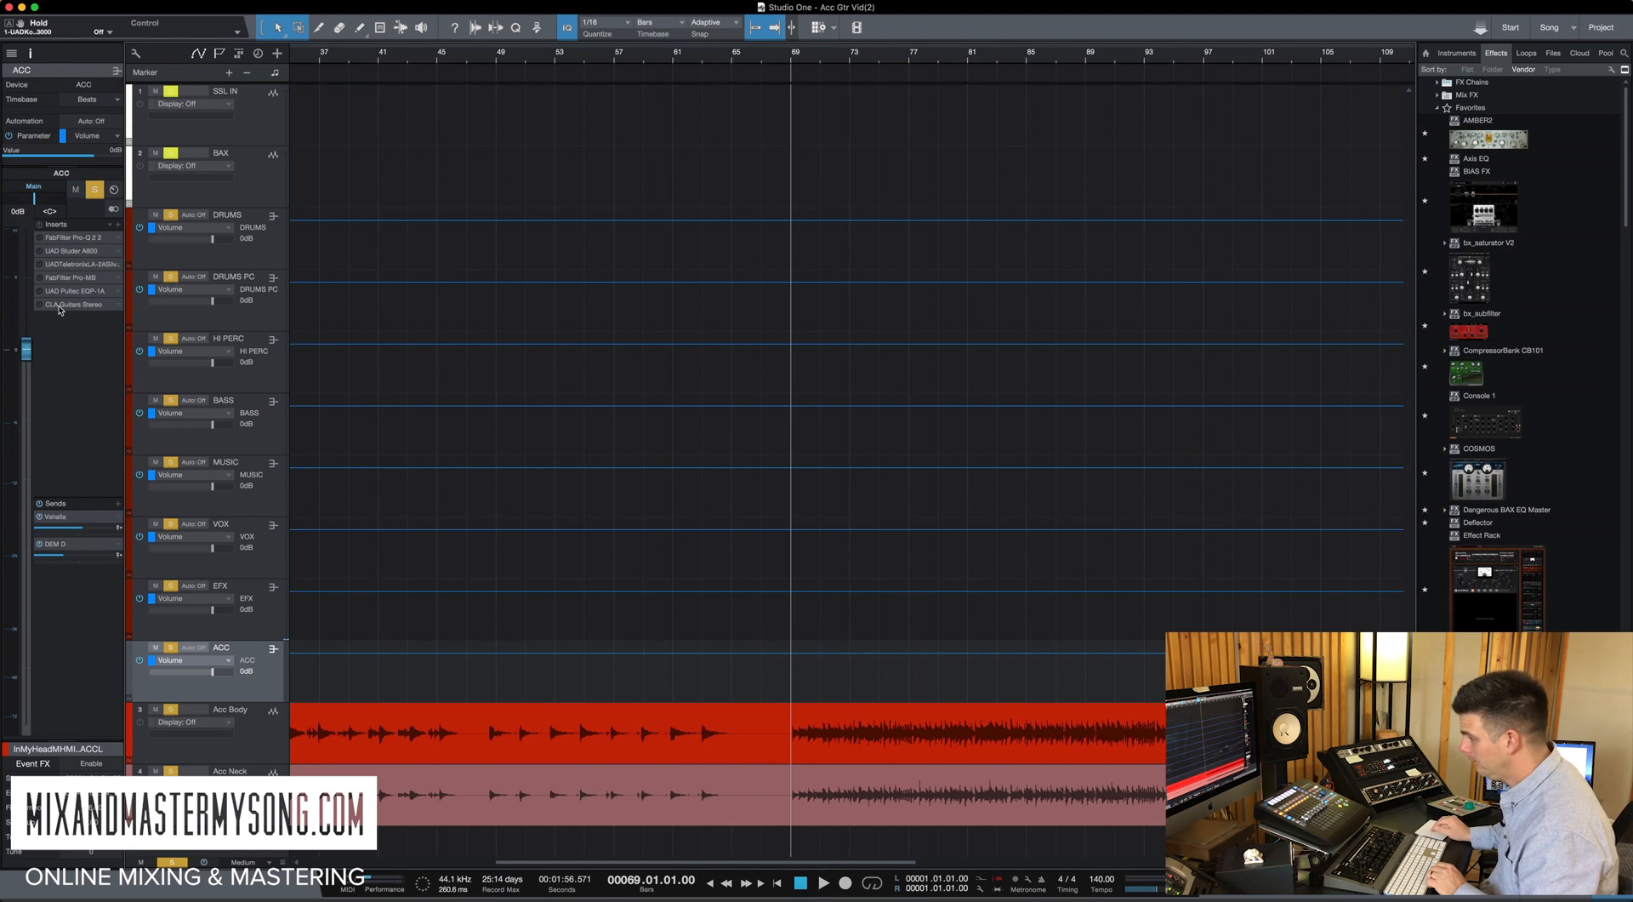
Step: Open the FabFilter Pro-Q 2 on the ACC bus and examine its low-mid dip while playing the guitars
{"action": "double_click", "coordinate": [75, 239]}
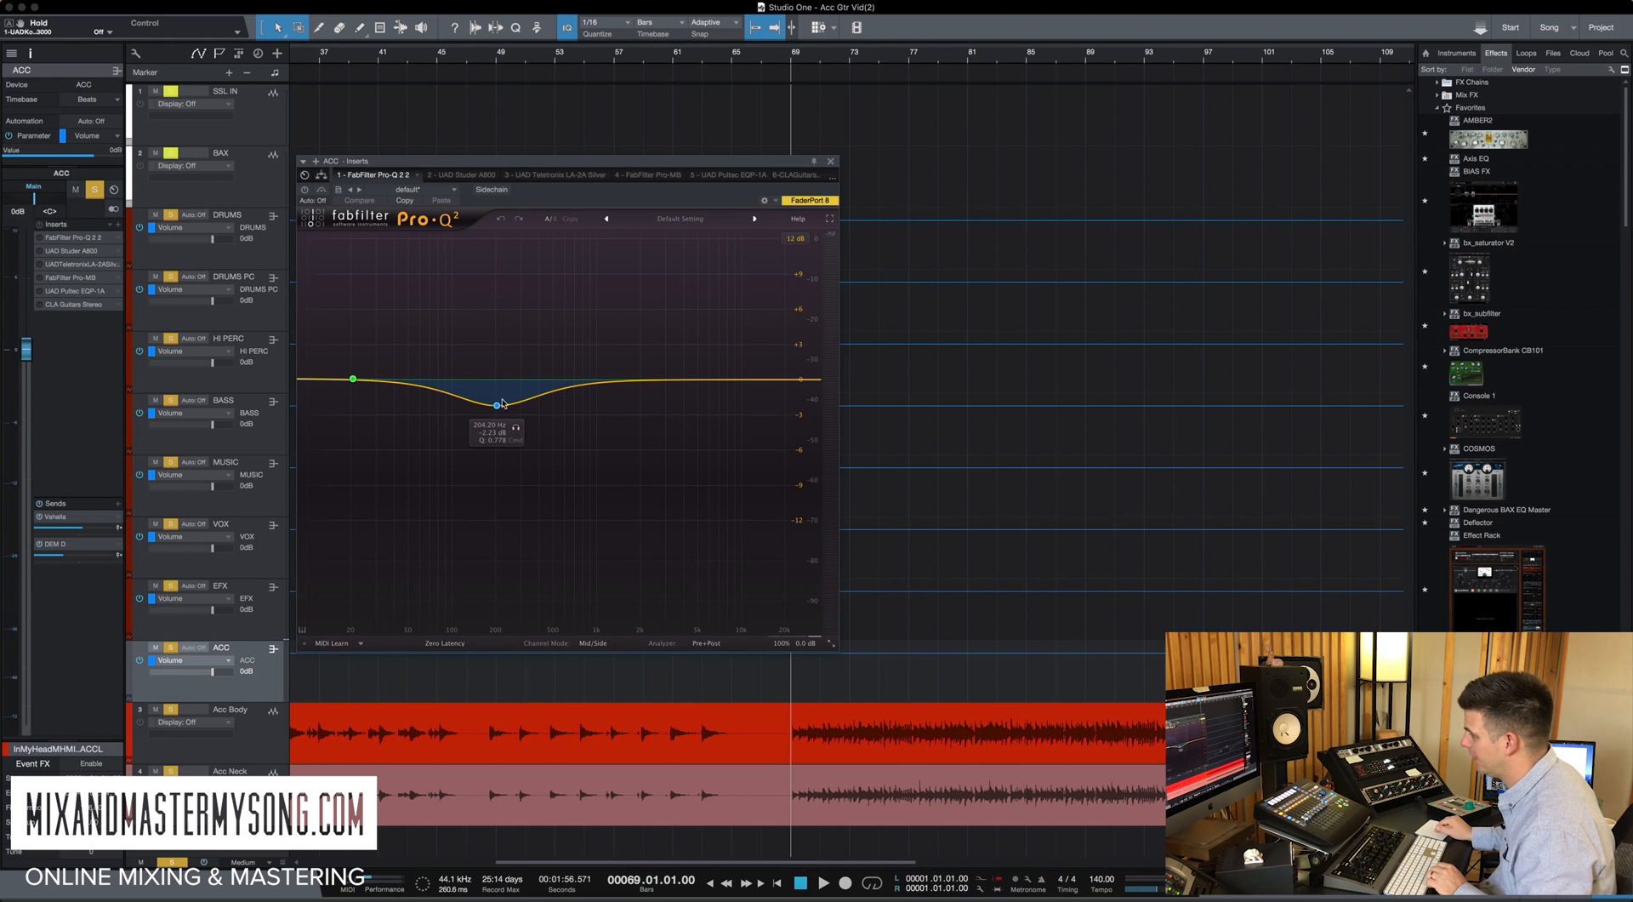
{"action": "key", "text": "space"}
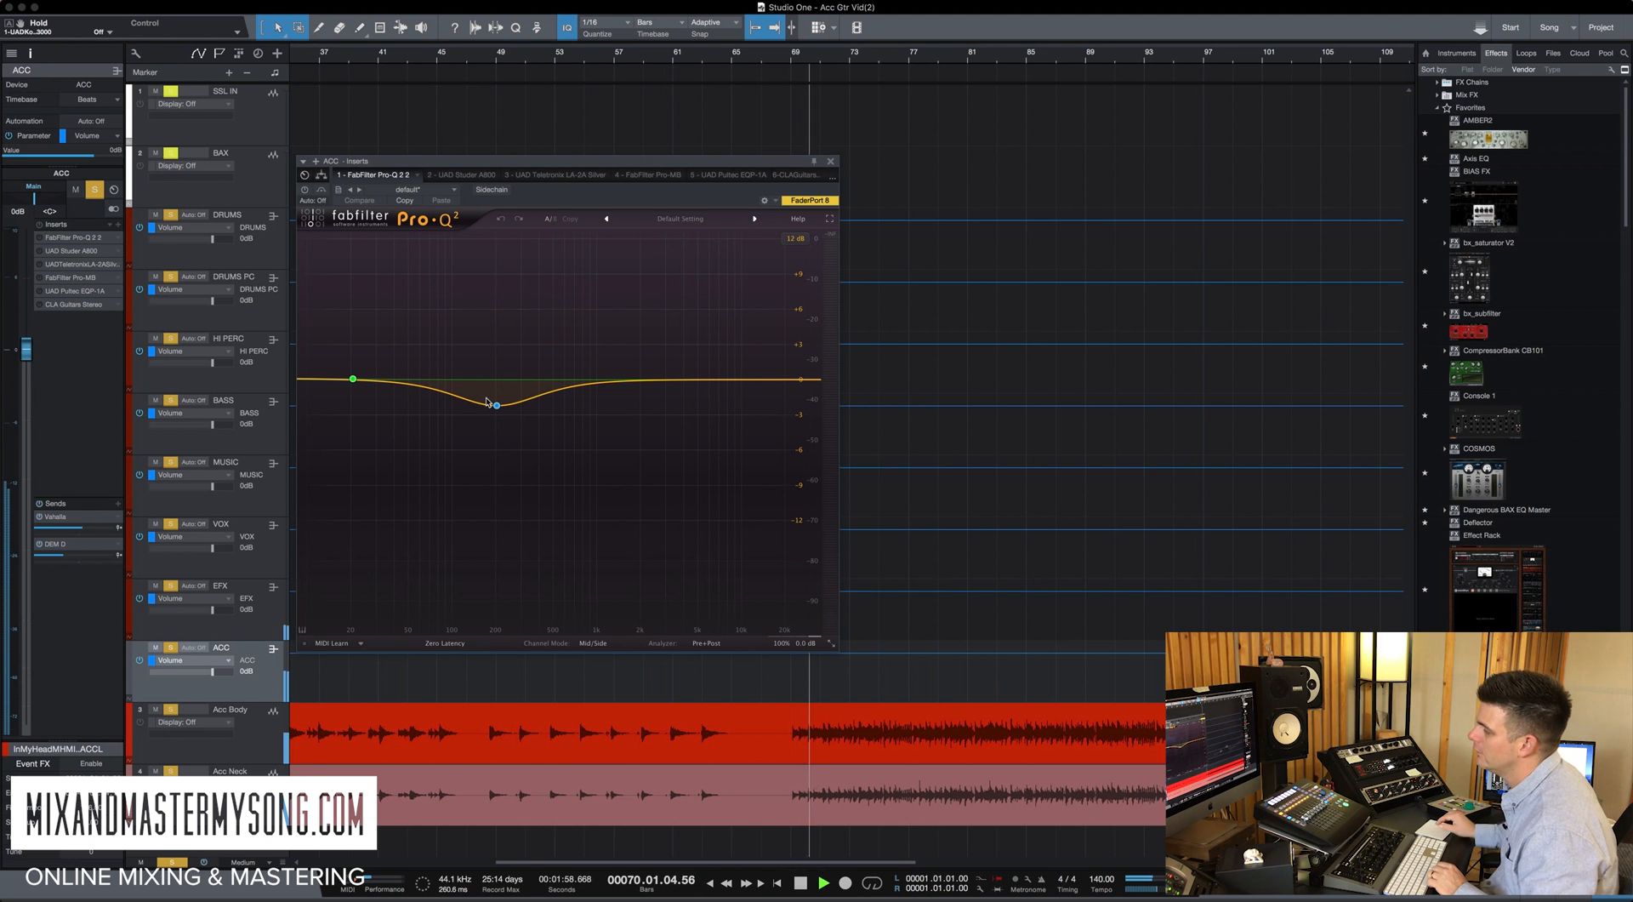
{"action": "key", "text": "space"}
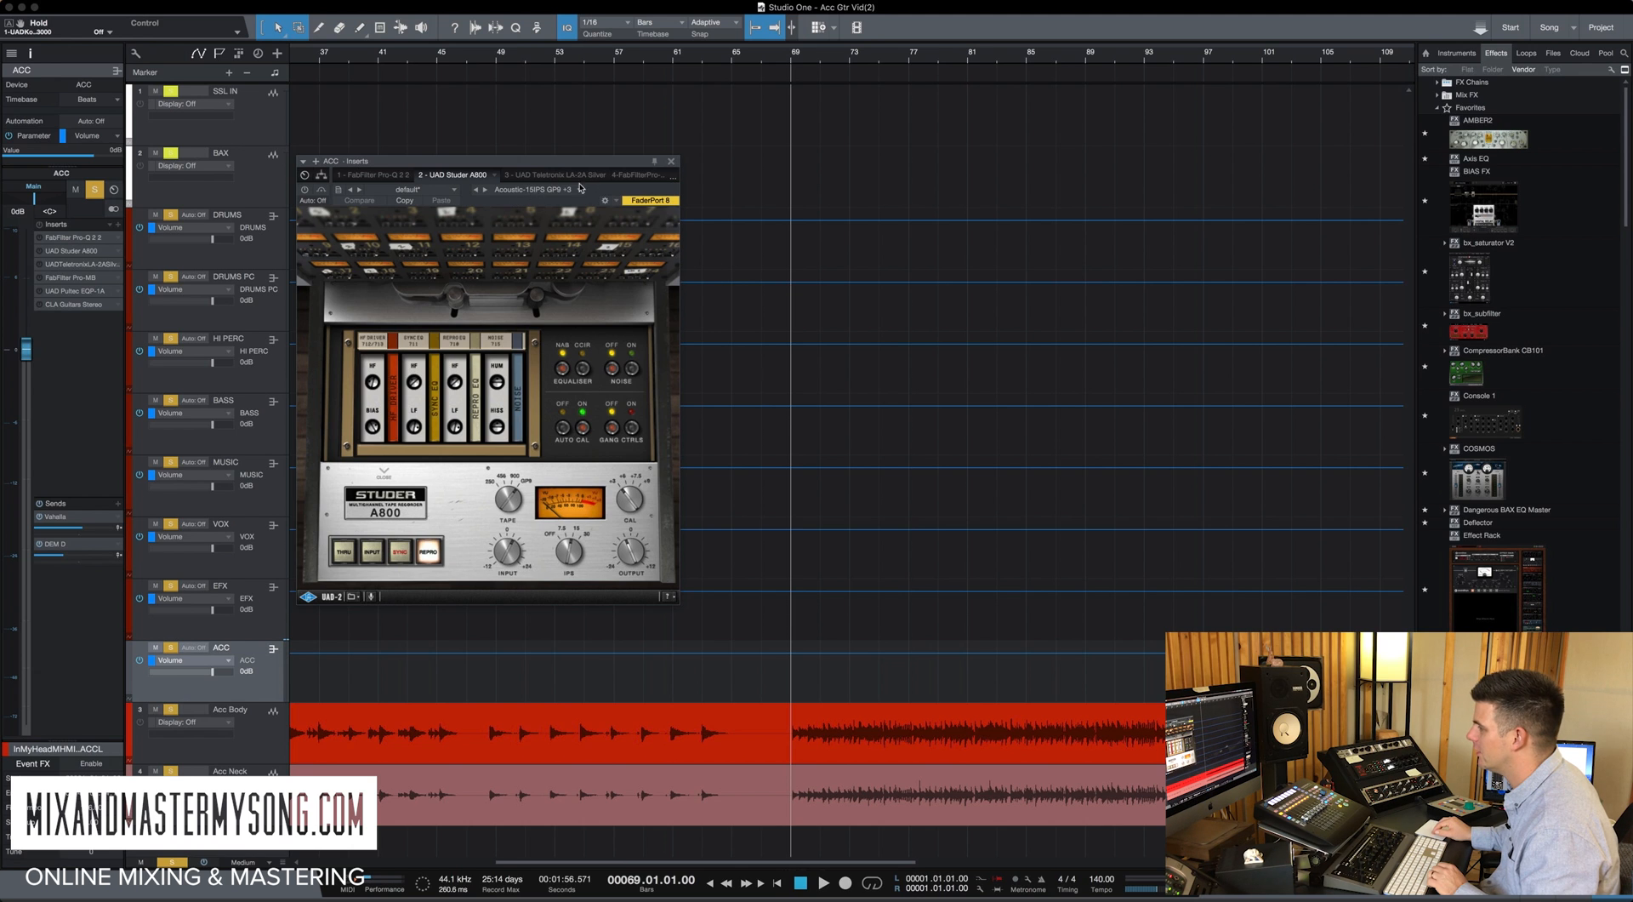
Step: Activate the UAD Studer A800 on the ACC bus and compare it bypassed and engaged during playback
{"action": "left_click_drag", "start_coordinate": [630, 163], "coordinate": [763, 162]}
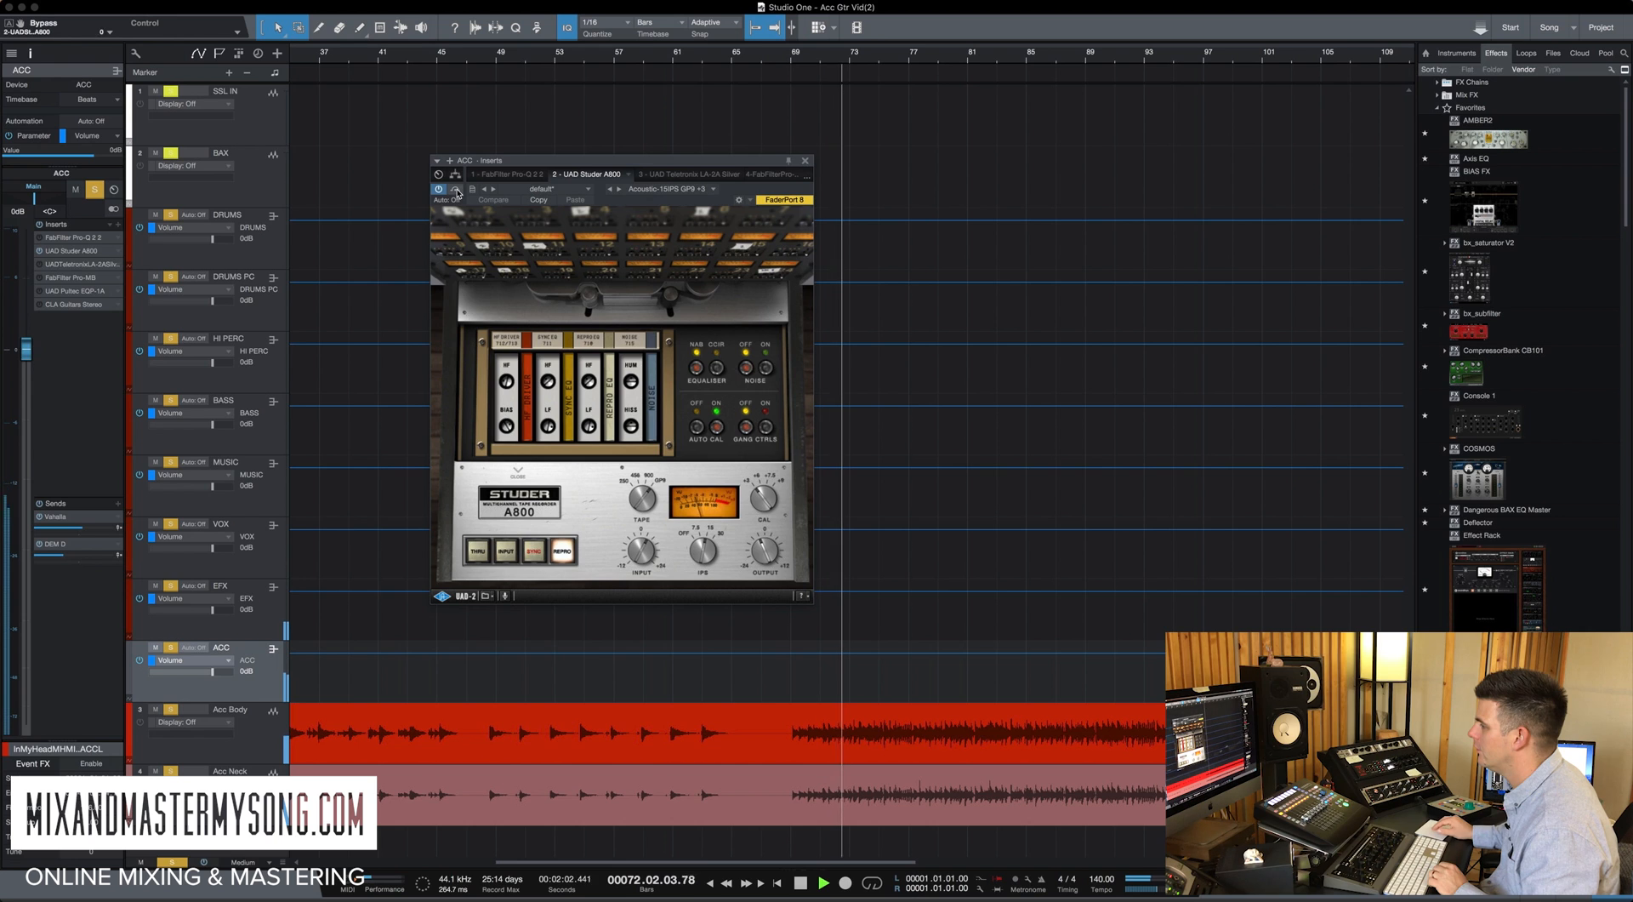
{"action": "left_click", "coordinate": [456, 189]}
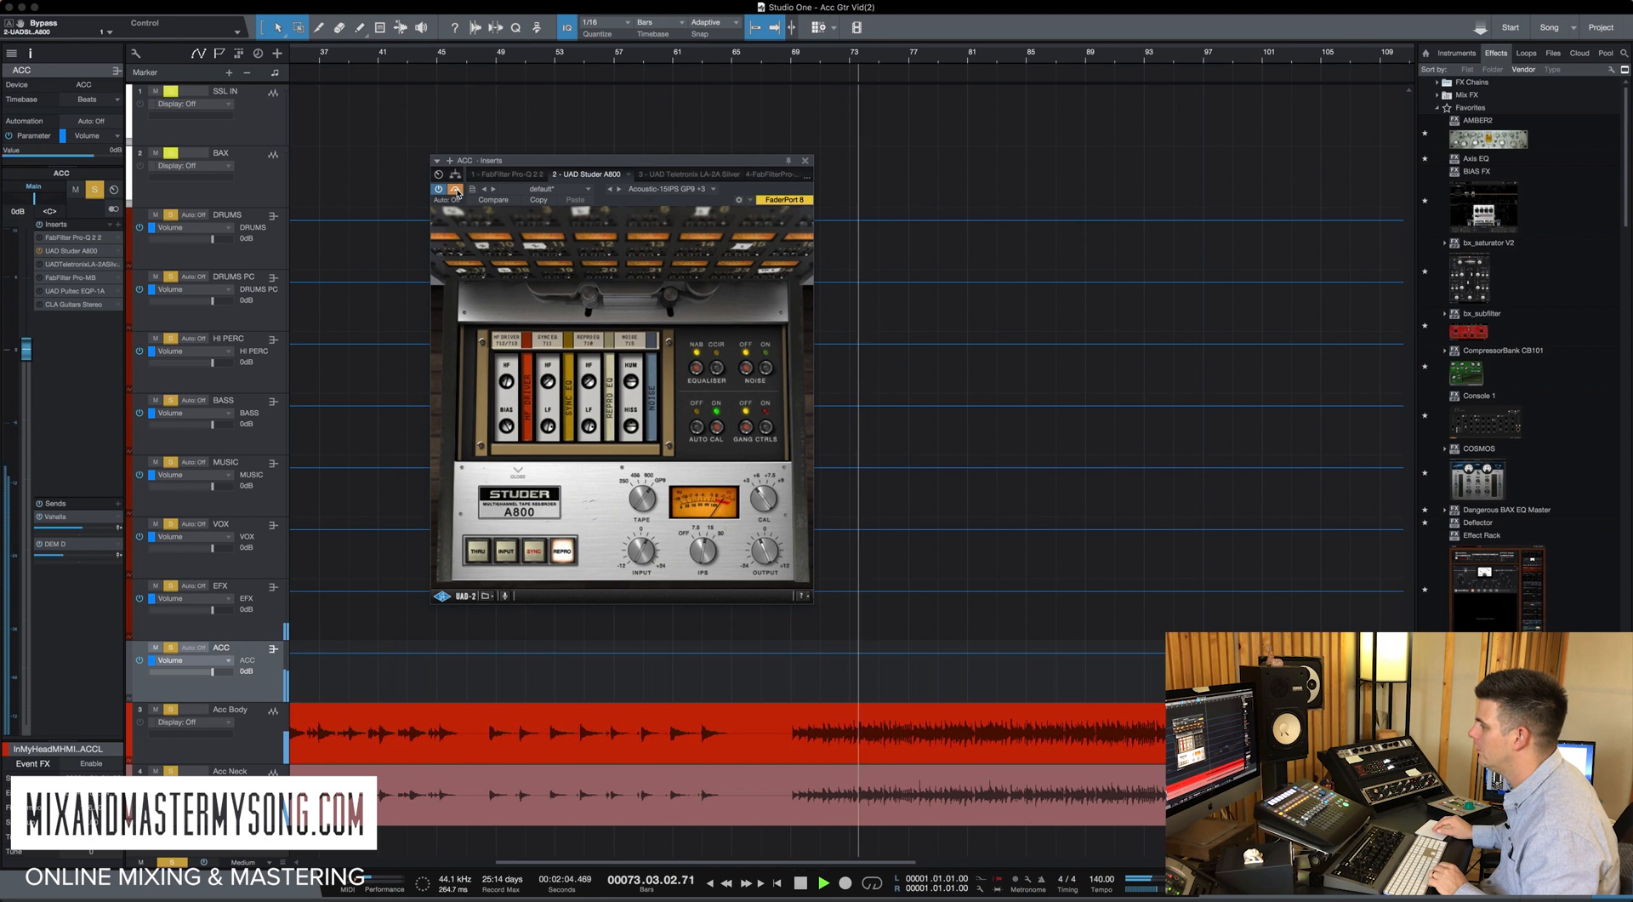
{"action": "left_click", "coordinate": [456, 189]}
{"action": "key", "text": "space"}
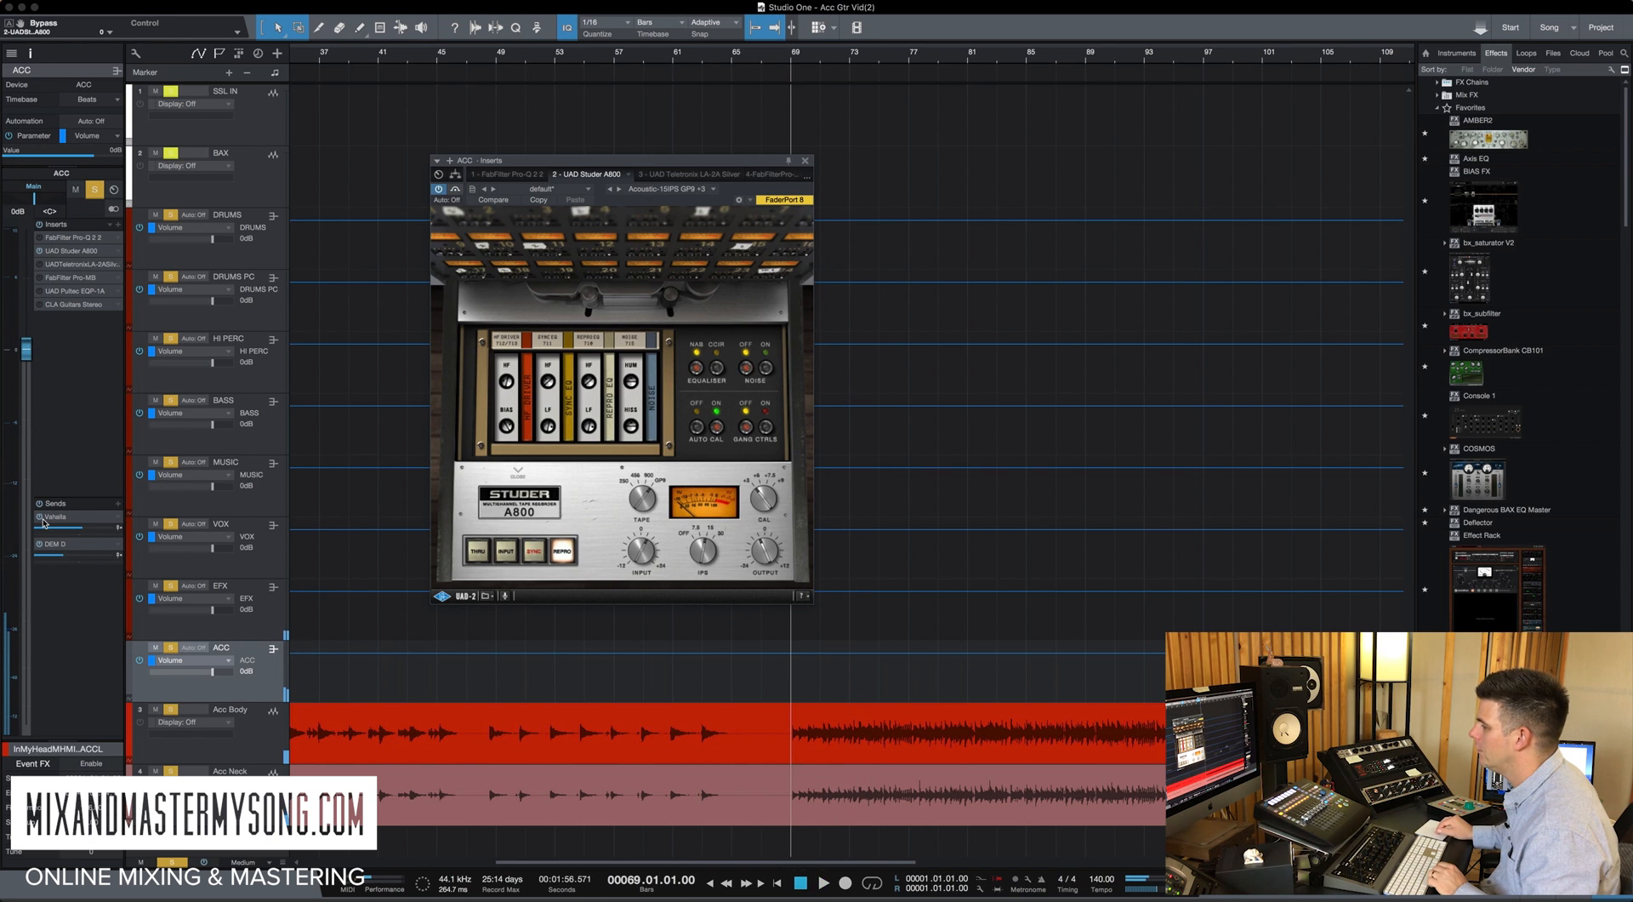
Step: Mute both sends on the ACC bus and audition it with Pro-Q 2 and Studer A800 active
{"action": "left_click", "coordinate": [39, 516]}
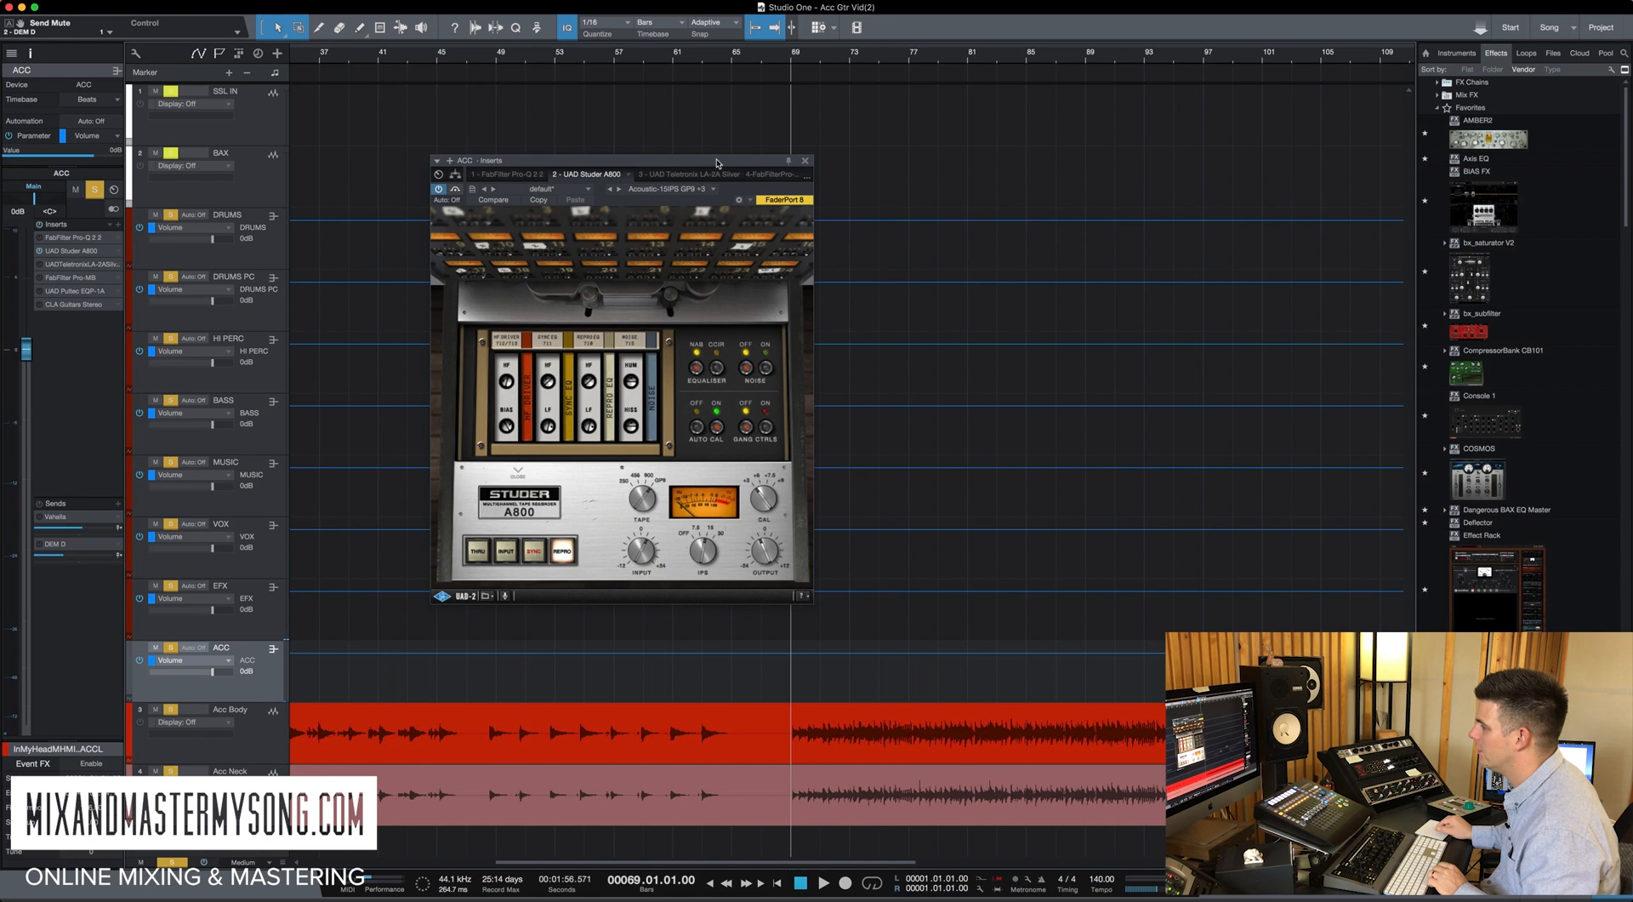
{"action": "key", "text": "space"}
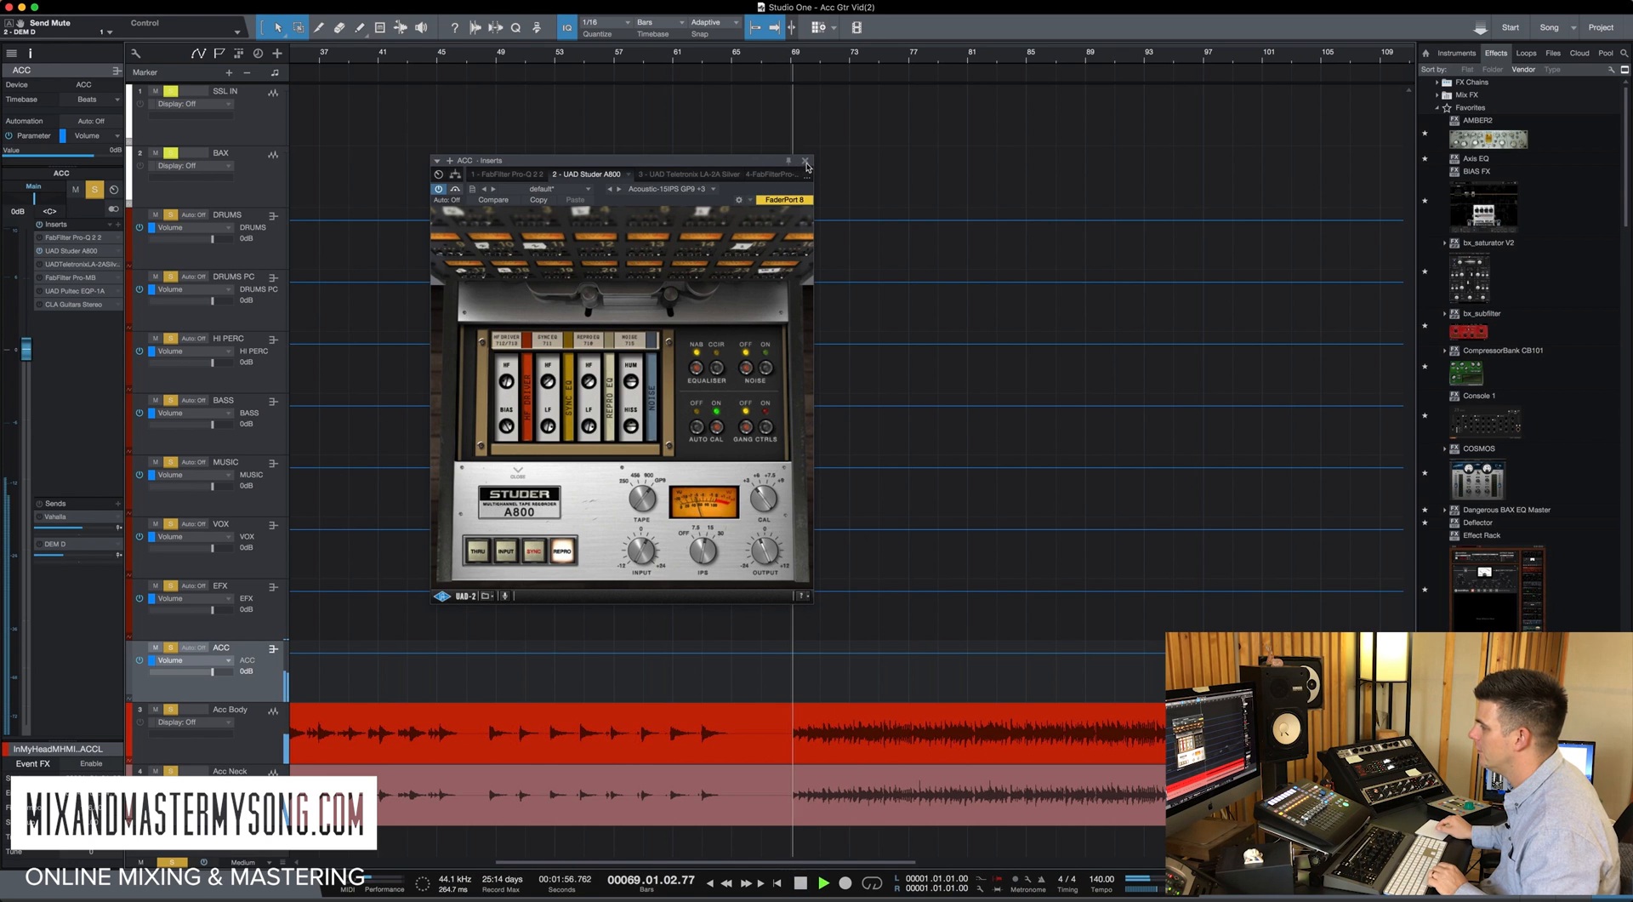
{"action": "left_click", "coordinate": [805, 160]}
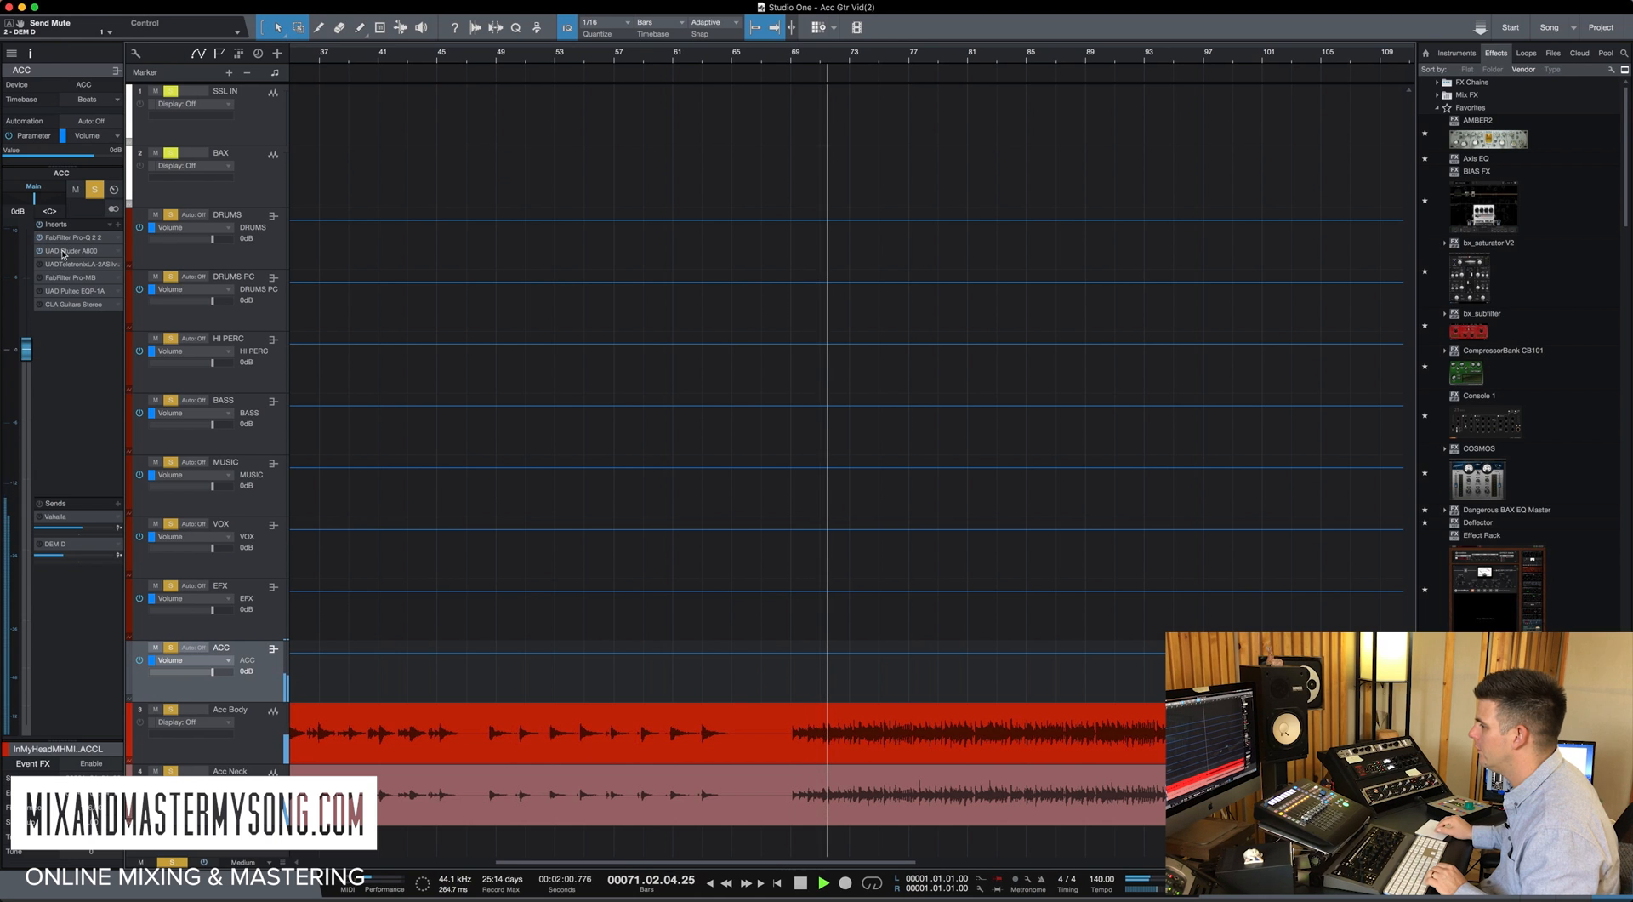
{"action": "key", "text": "space"}
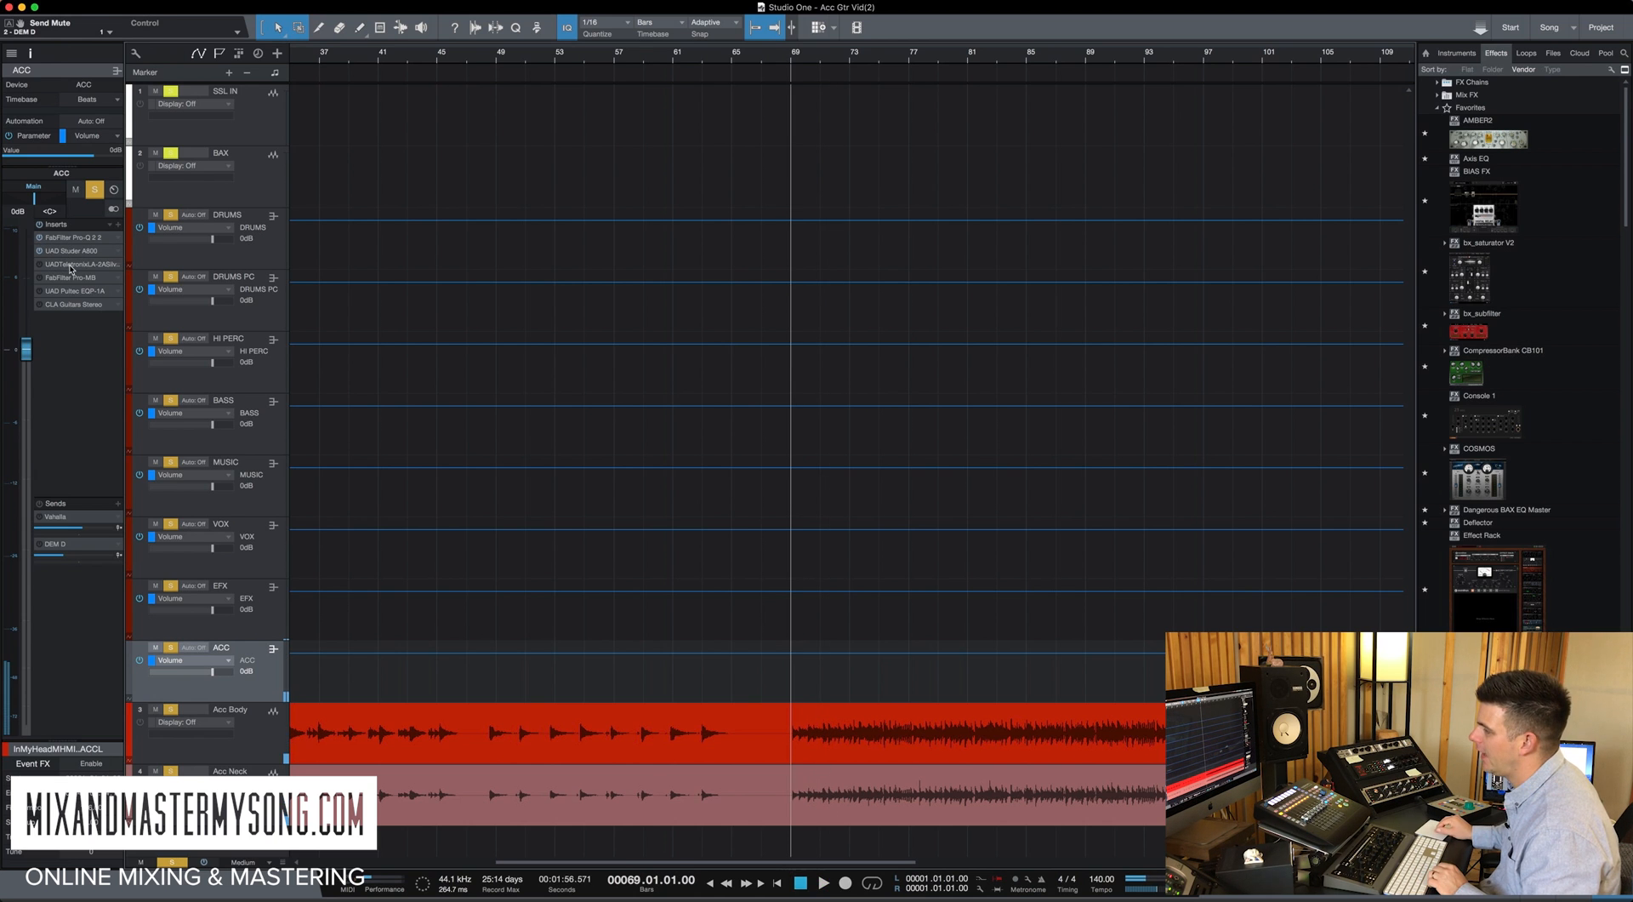
Step: Activate the UAD Teletronix LA-2A Silver on the ACC bus and check its Peak Reduction control during playback
{"action": "left_click", "coordinate": [71, 265]}
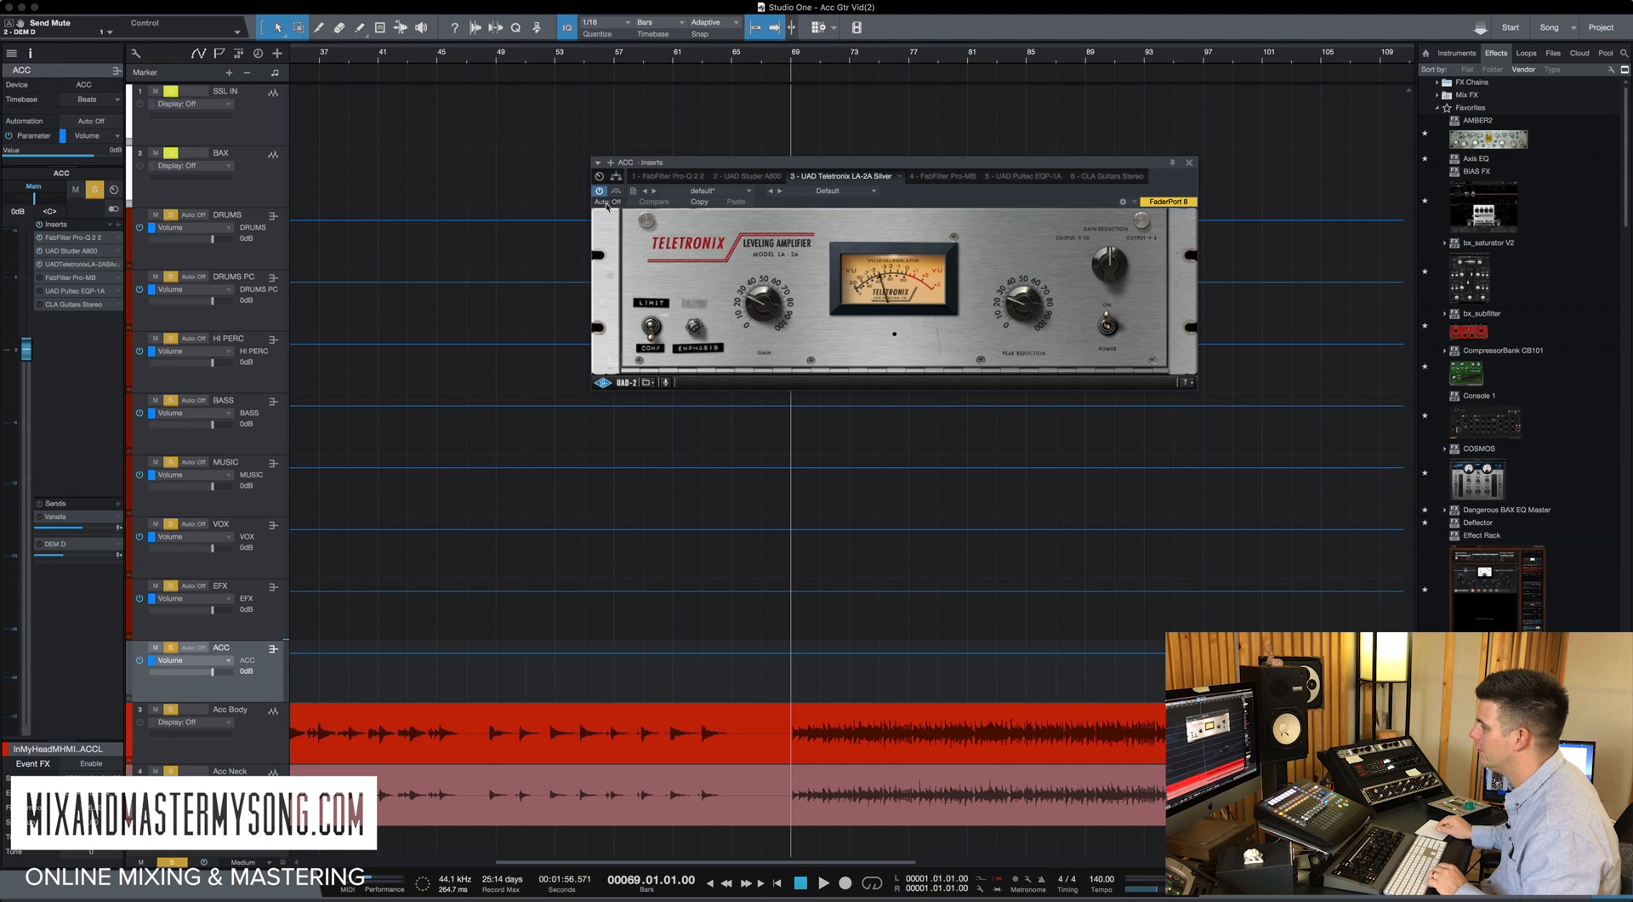
{"action": "left_click_drag", "start_coordinate": [726, 165], "coordinate": [564, 113]}
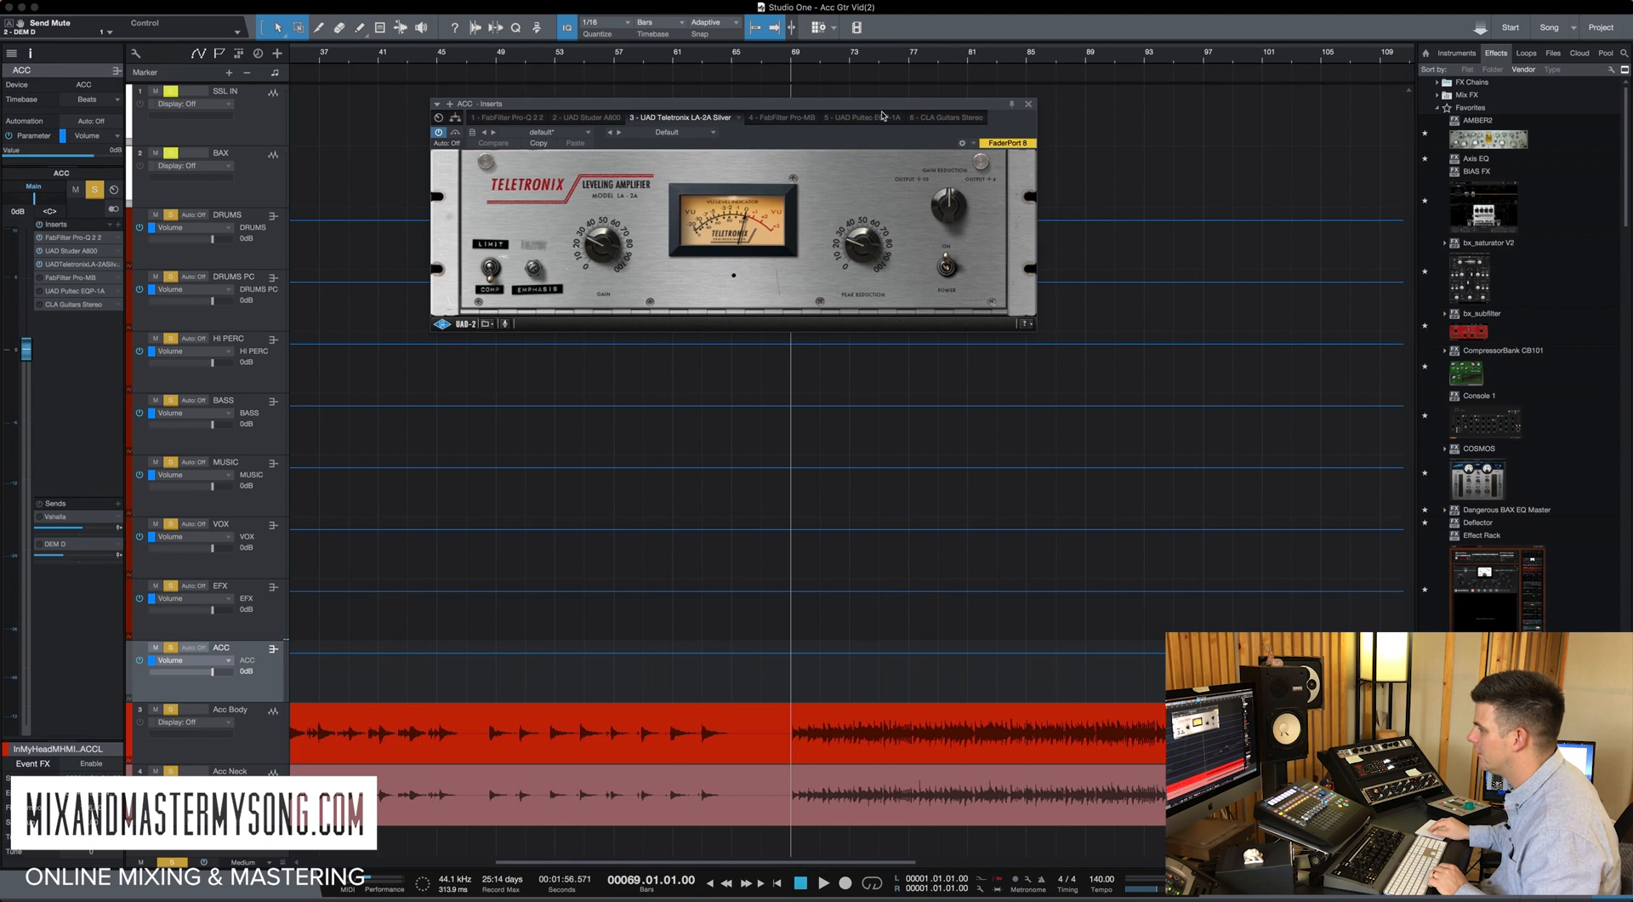
{"action": "left_click_drag", "start_coordinate": [885, 108], "coordinate": [894, 106]}
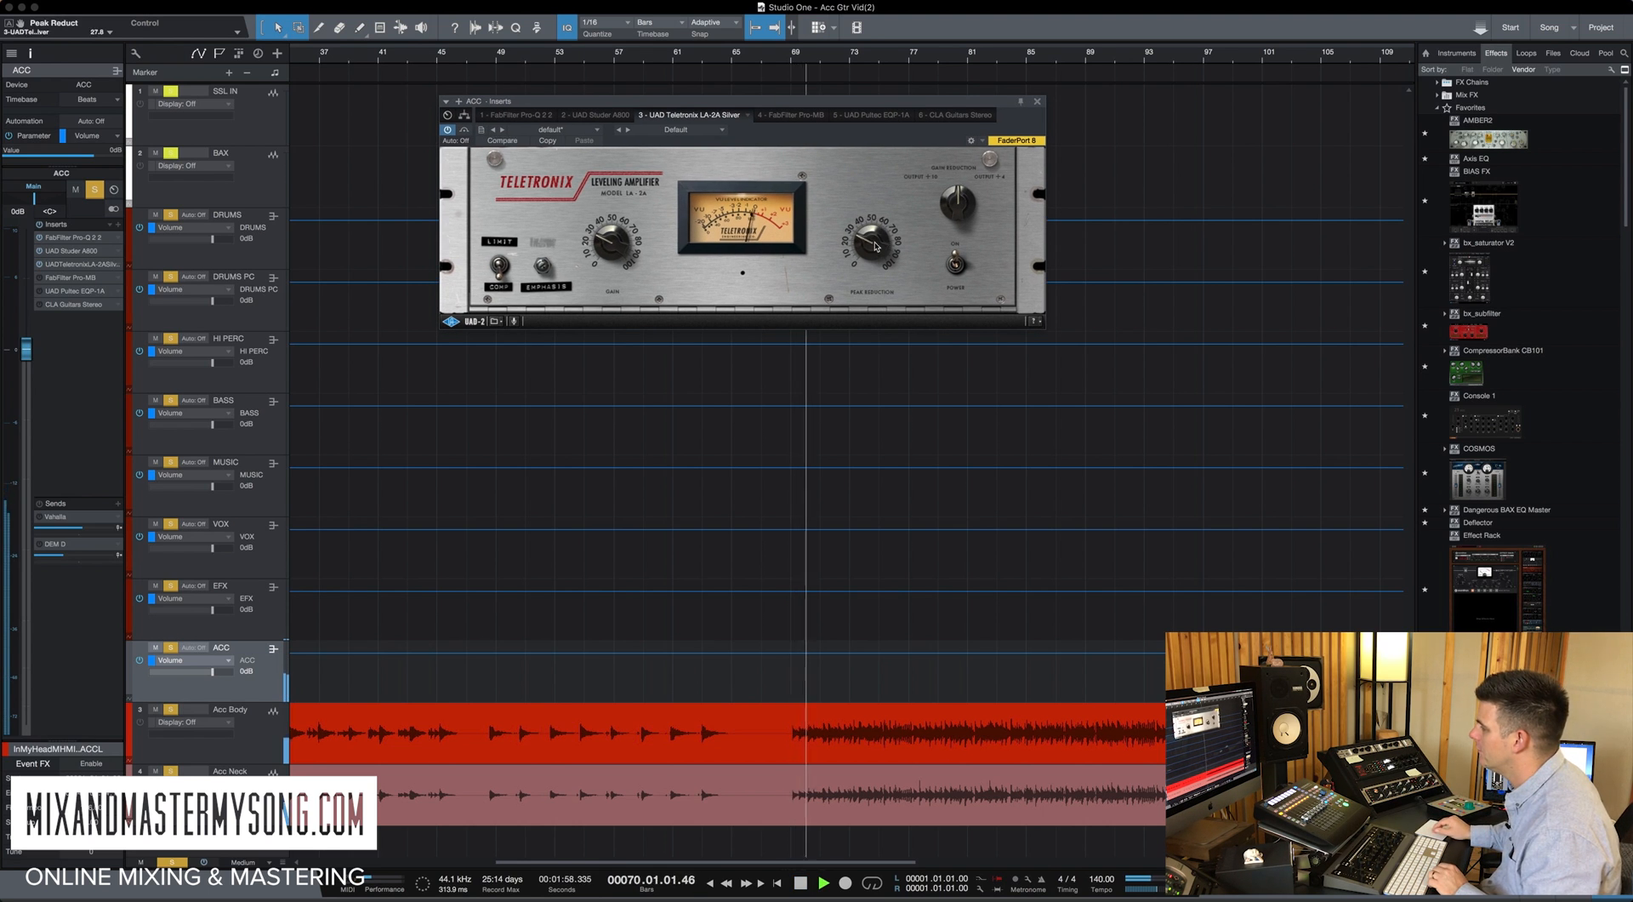
{"action": "left_click_drag", "start_coordinate": [876, 247], "coordinate": [876, 246]}
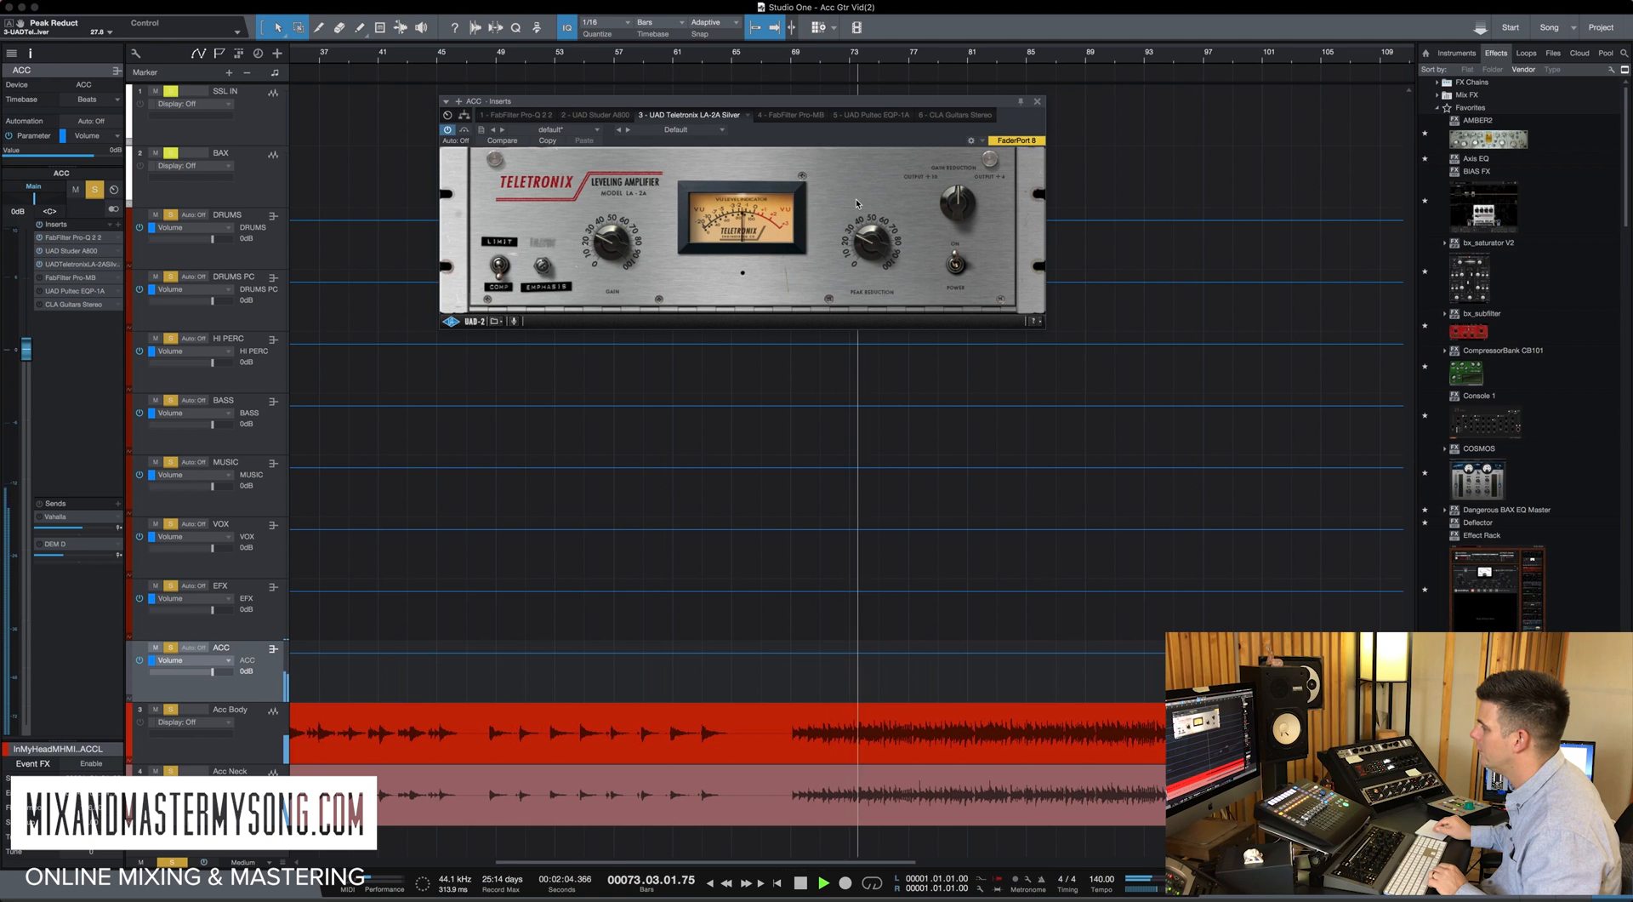
{"action": "left_click", "coordinate": [1037, 101]}
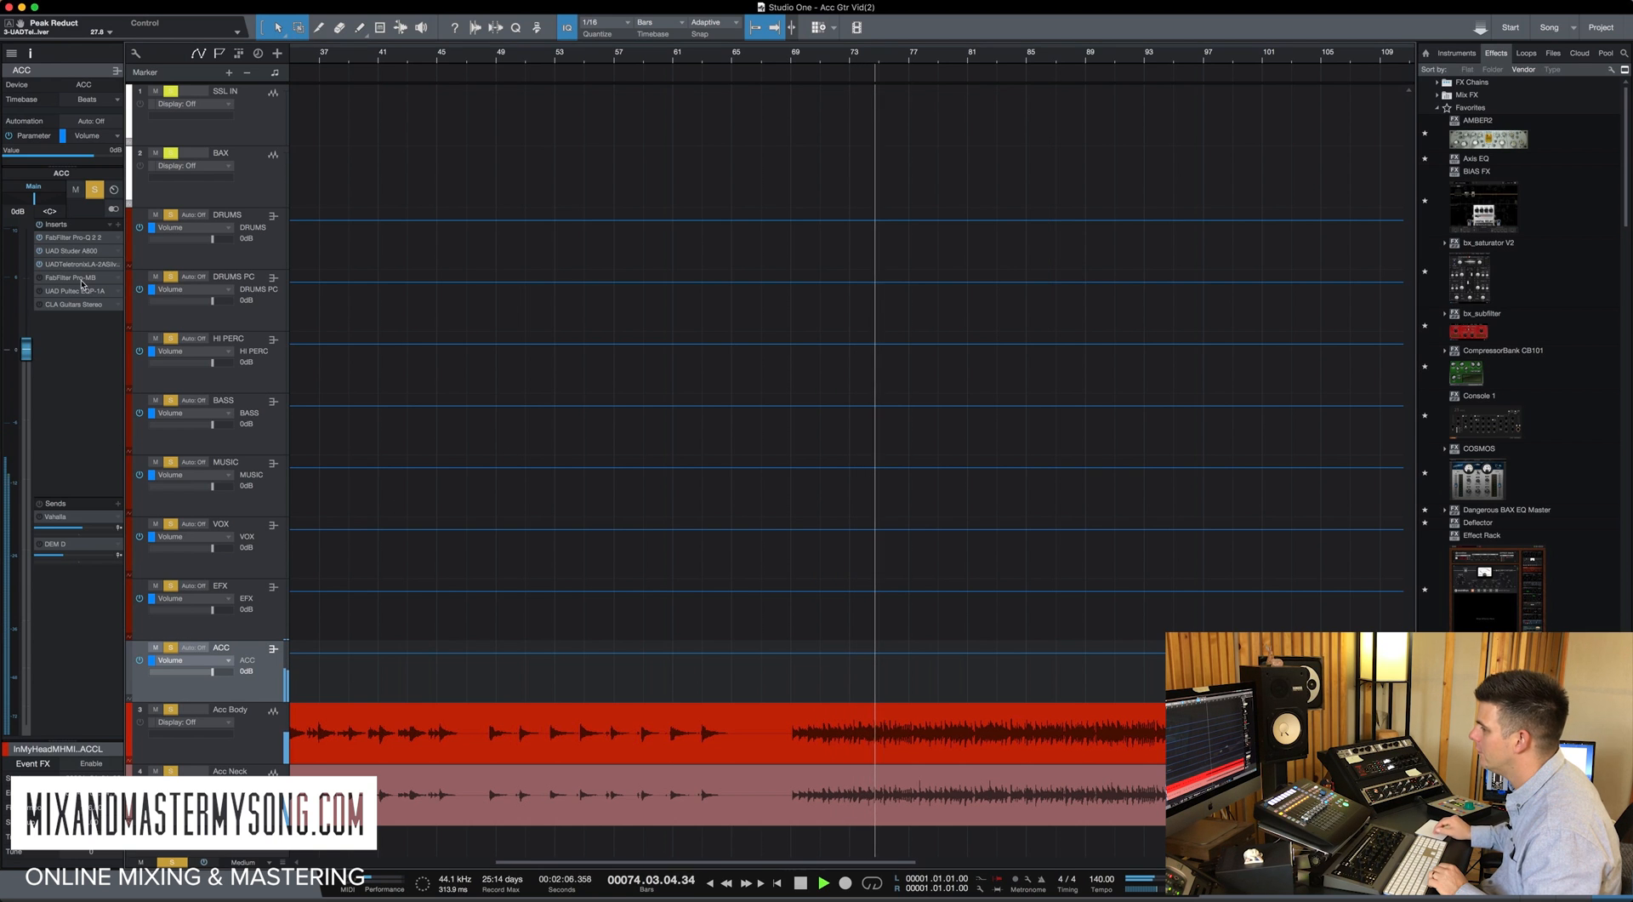
{"action": "key", "text": "space"}
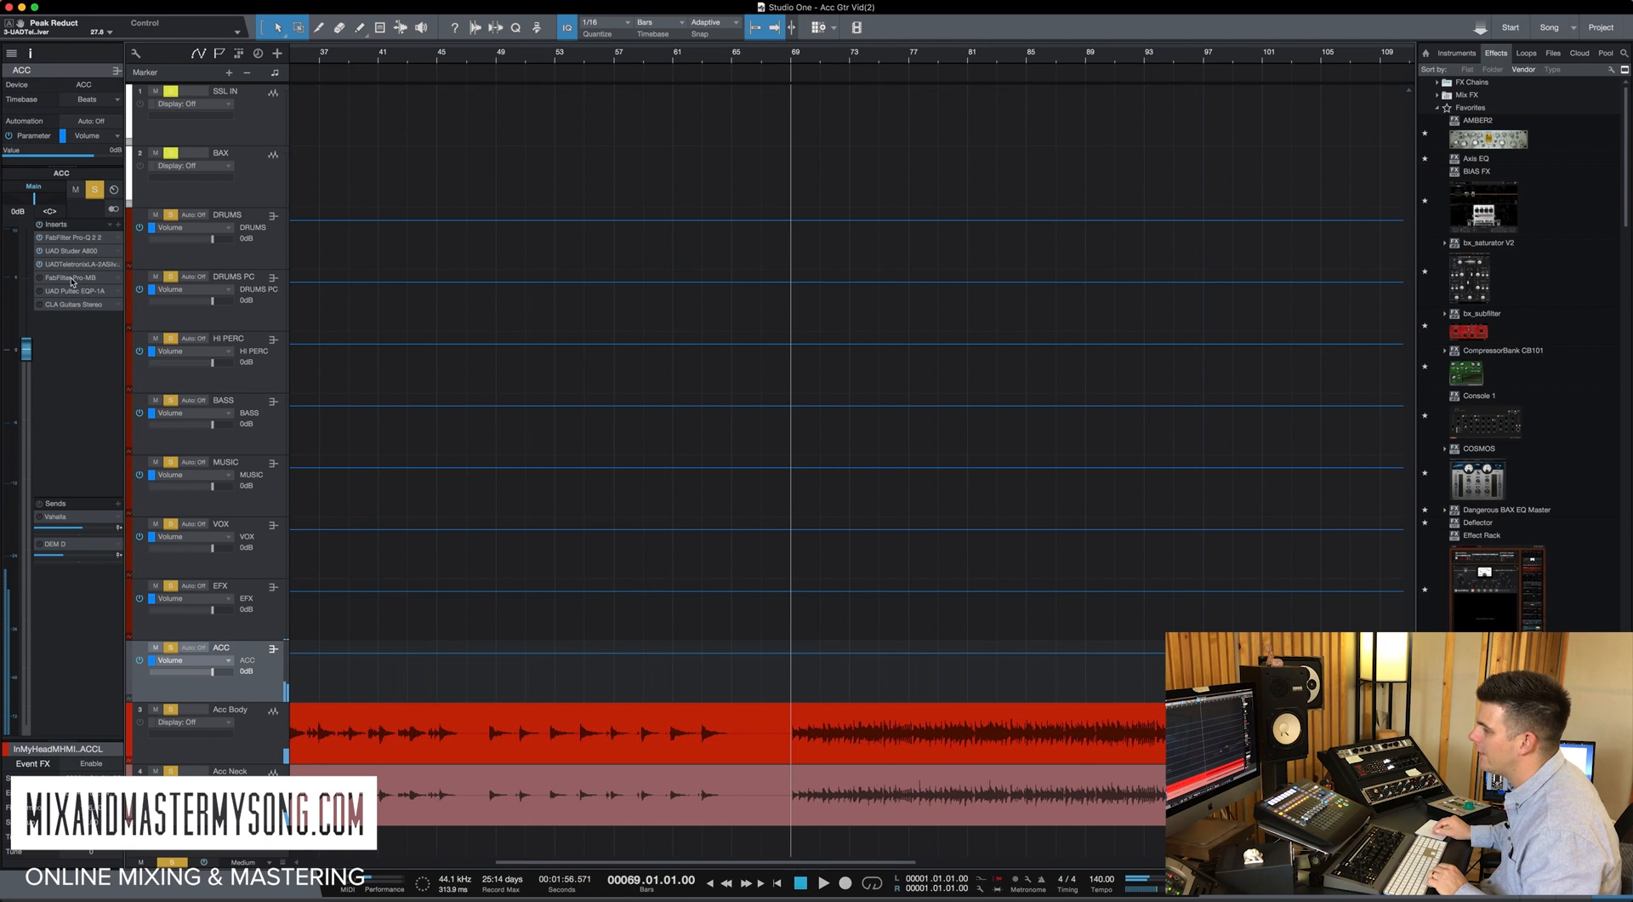
Step: Activate FabFilter Pro-MB on the ACC bus and solo its high band, Band 2, during playback
{"action": "left_click", "coordinate": [72, 279]}
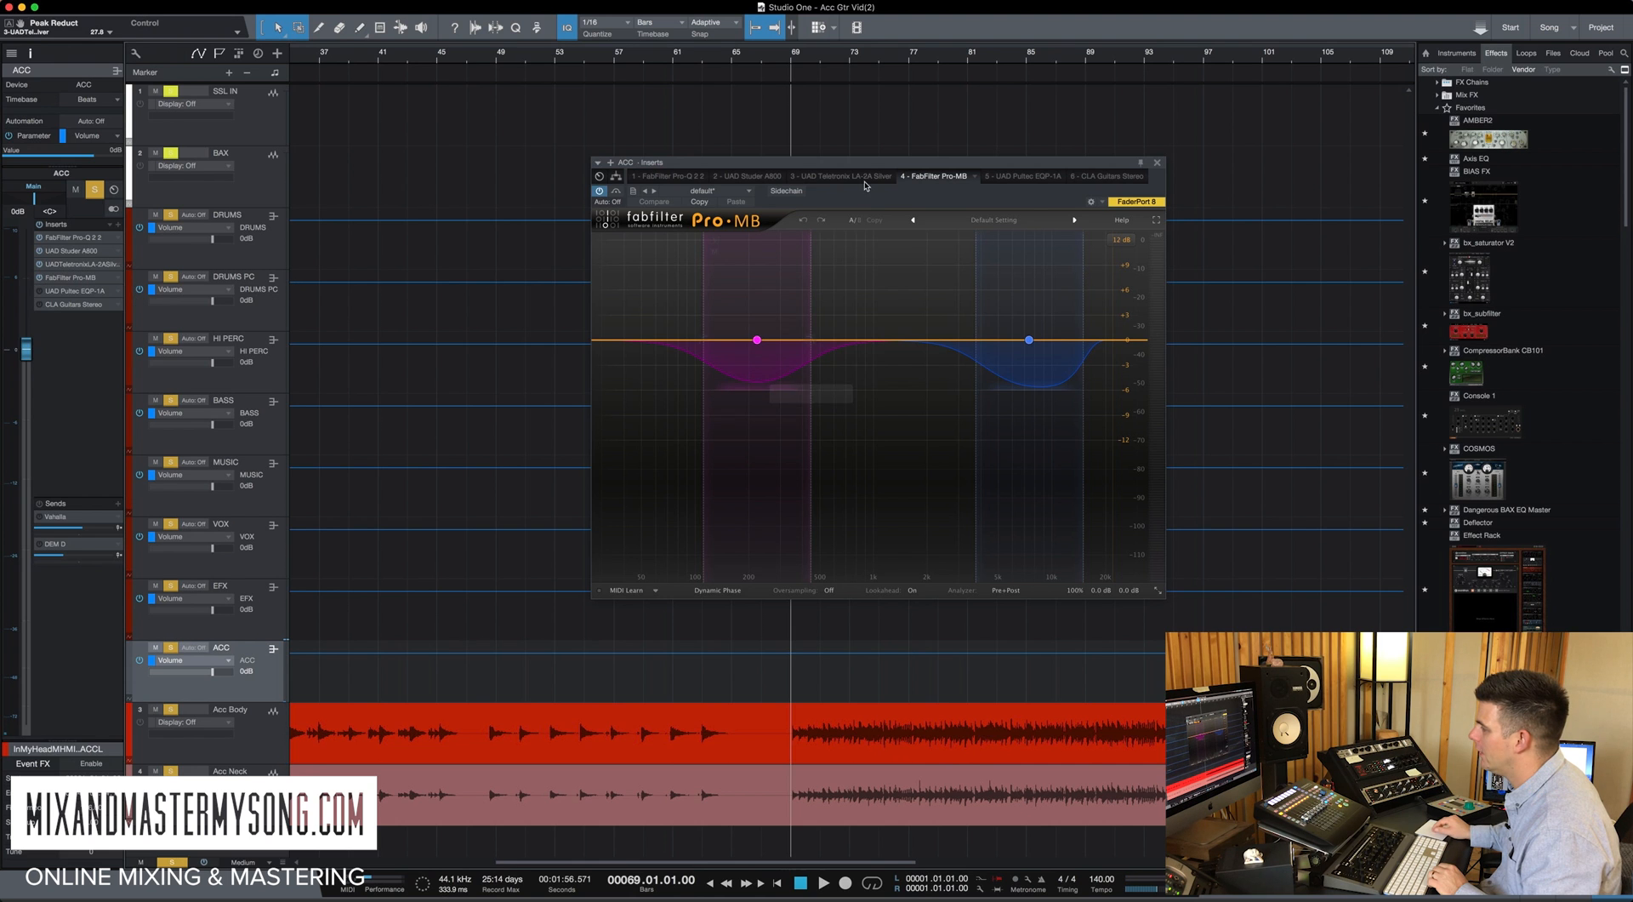
{"action": "left_click_drag", "start_coordinate": [700, 222], "coordinate": [503, 207]}
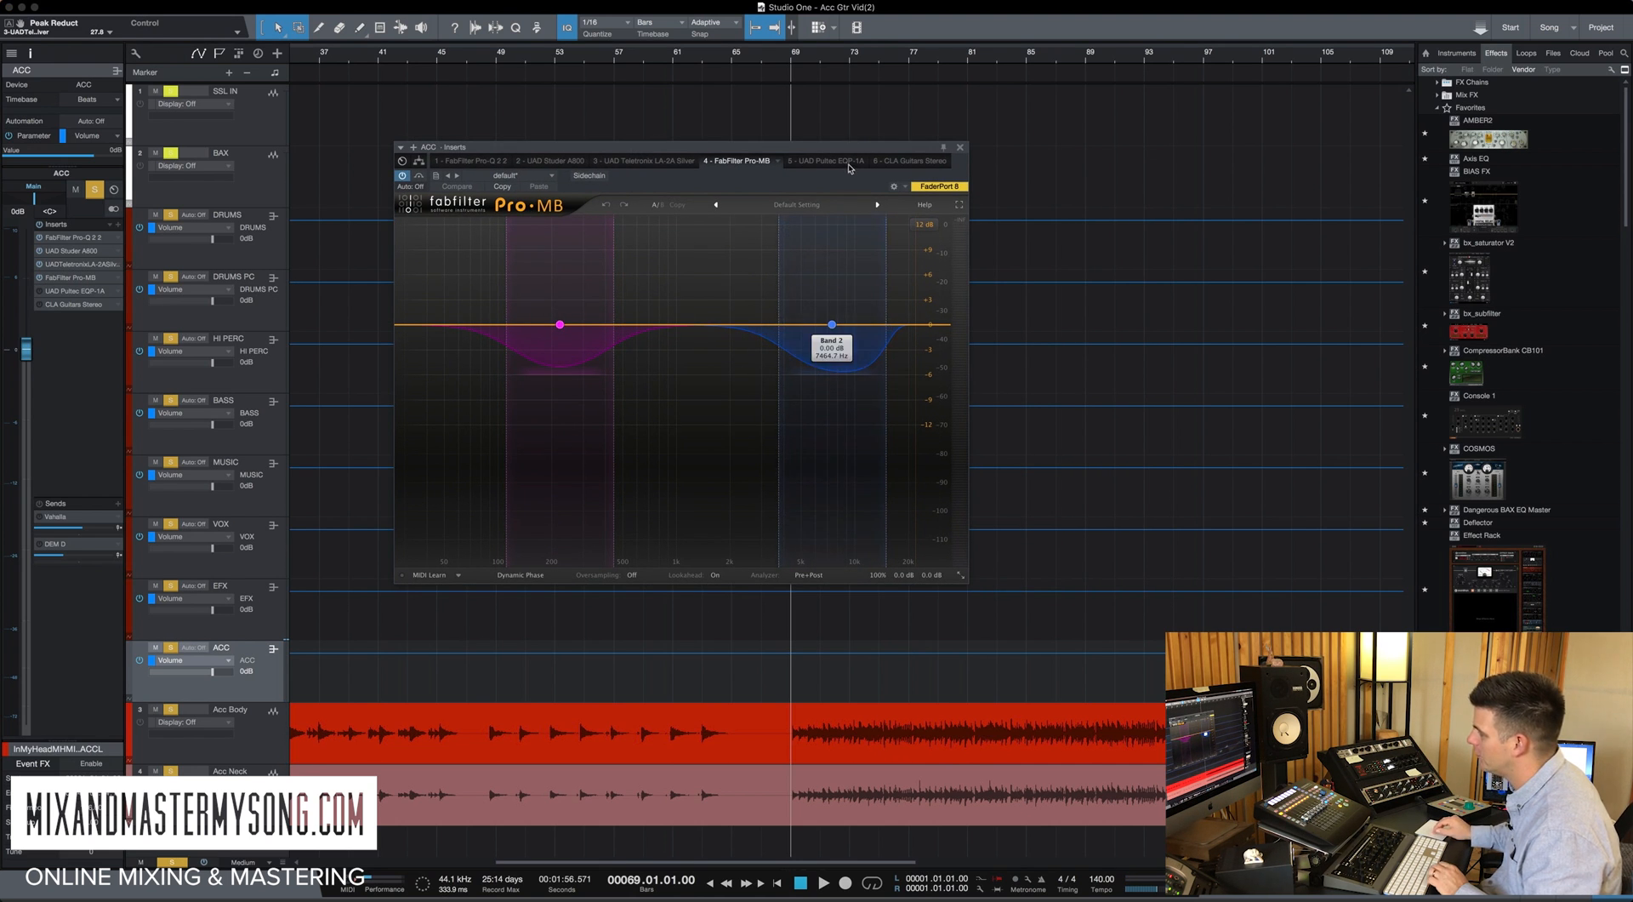
{"action": "key", "text": "space"}
{"action": "left_click", "coordinate": [790, 226]}
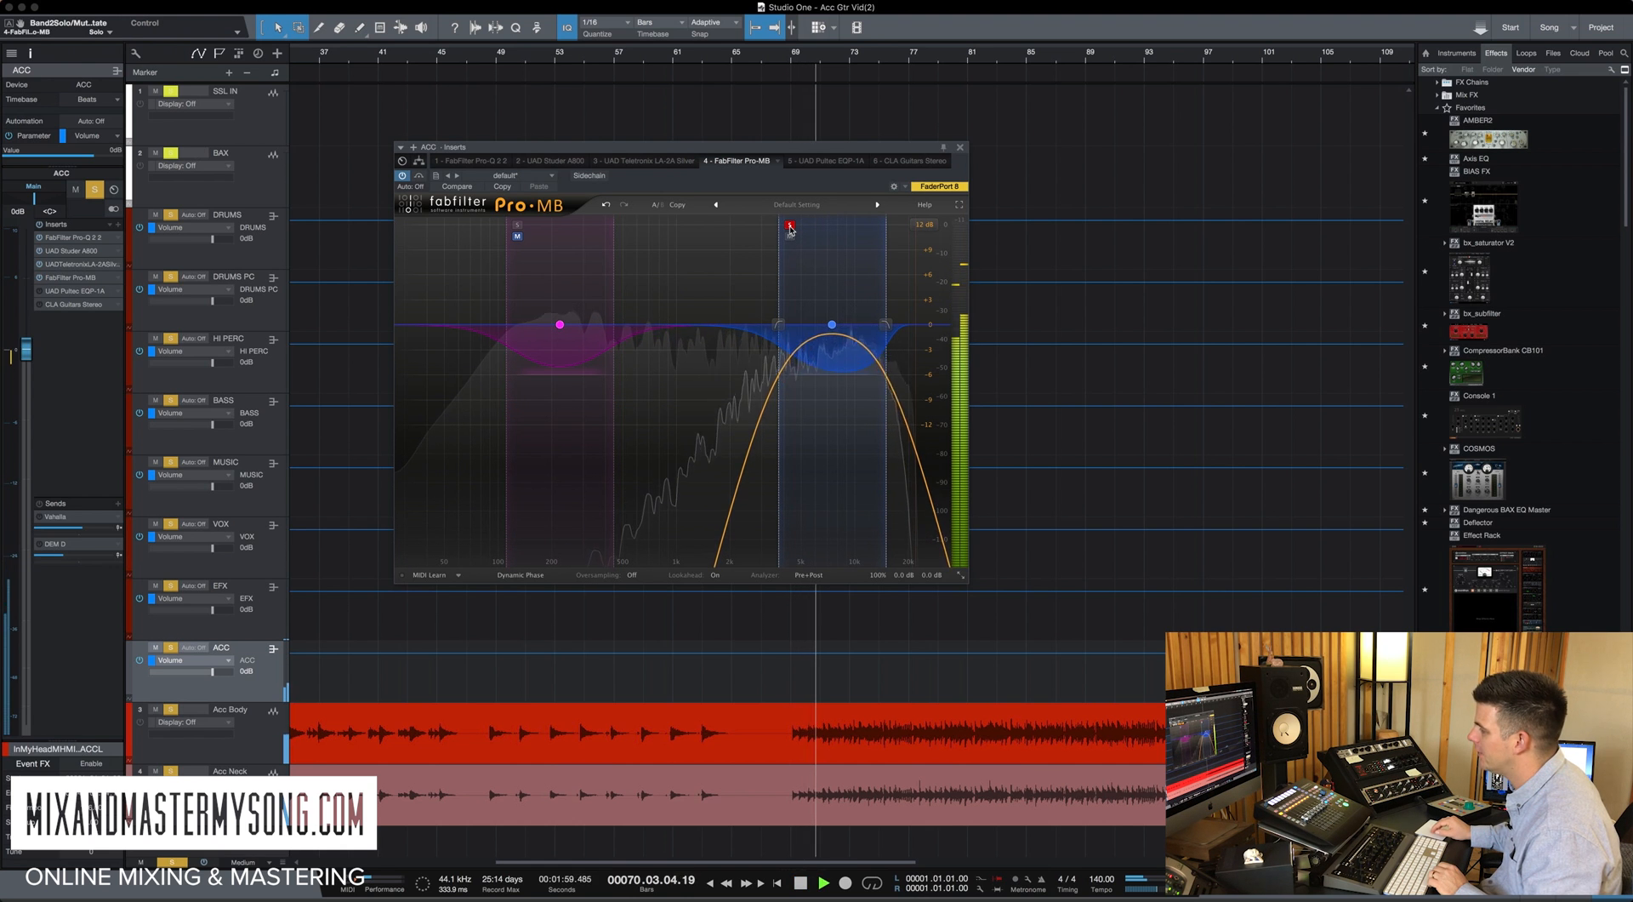
Step: Turn off solo on Pro-MB's high band, then solo its low band, Band 1, during playback and return to the full signal
{"action": "left_click", "coordinate": [789, 226]}
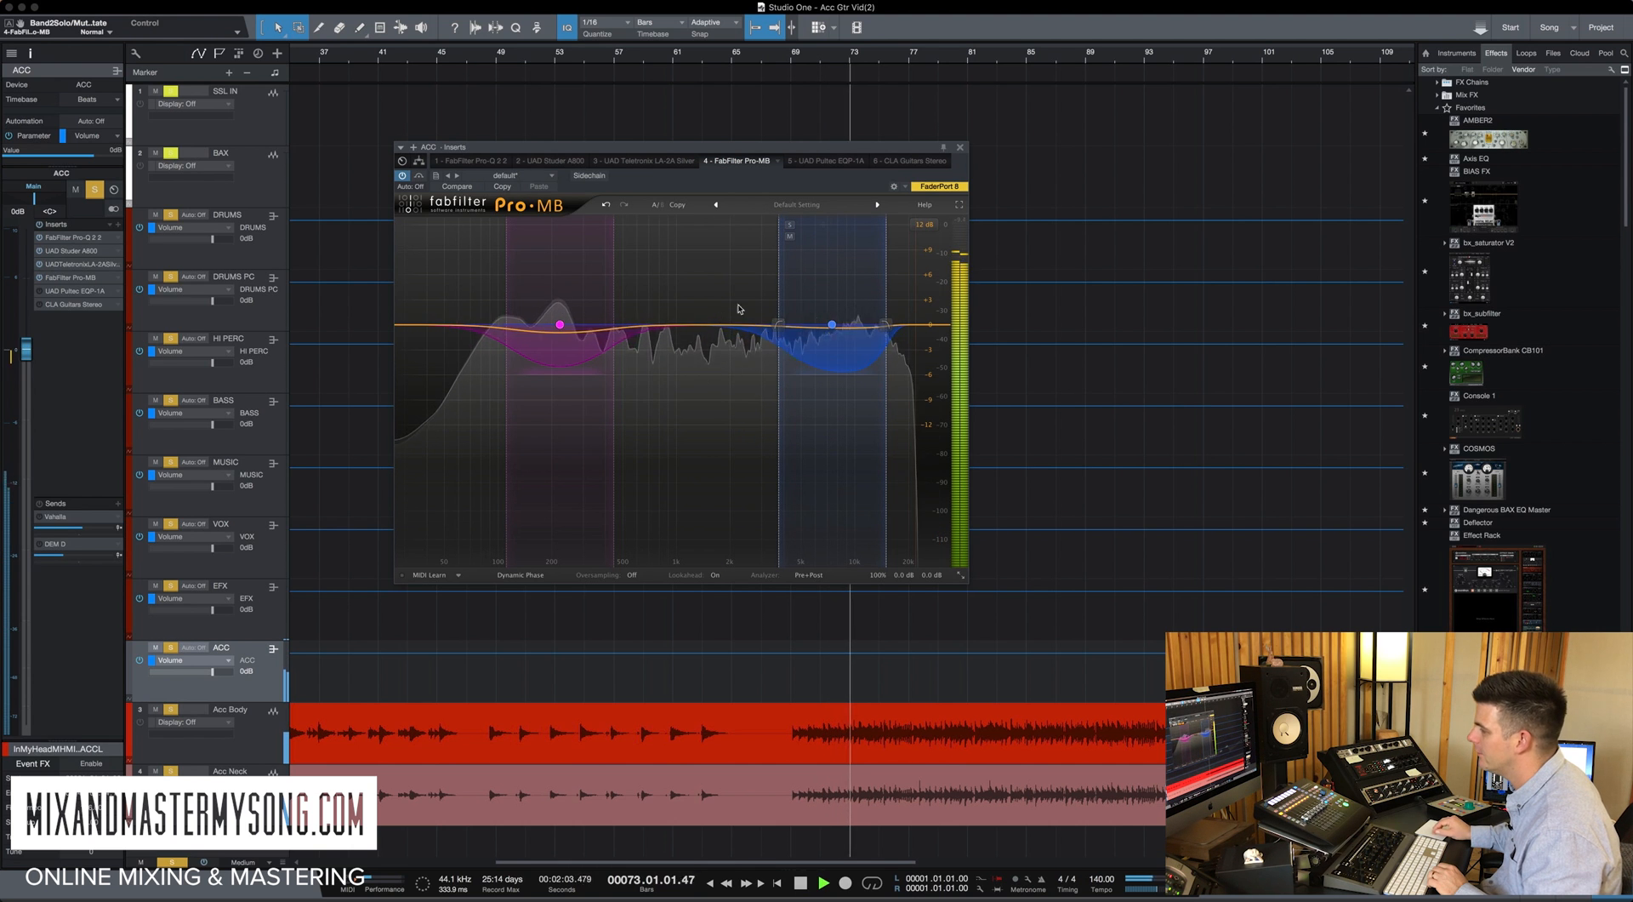
{"action": "left_click", "coordinate": [518, 226]}
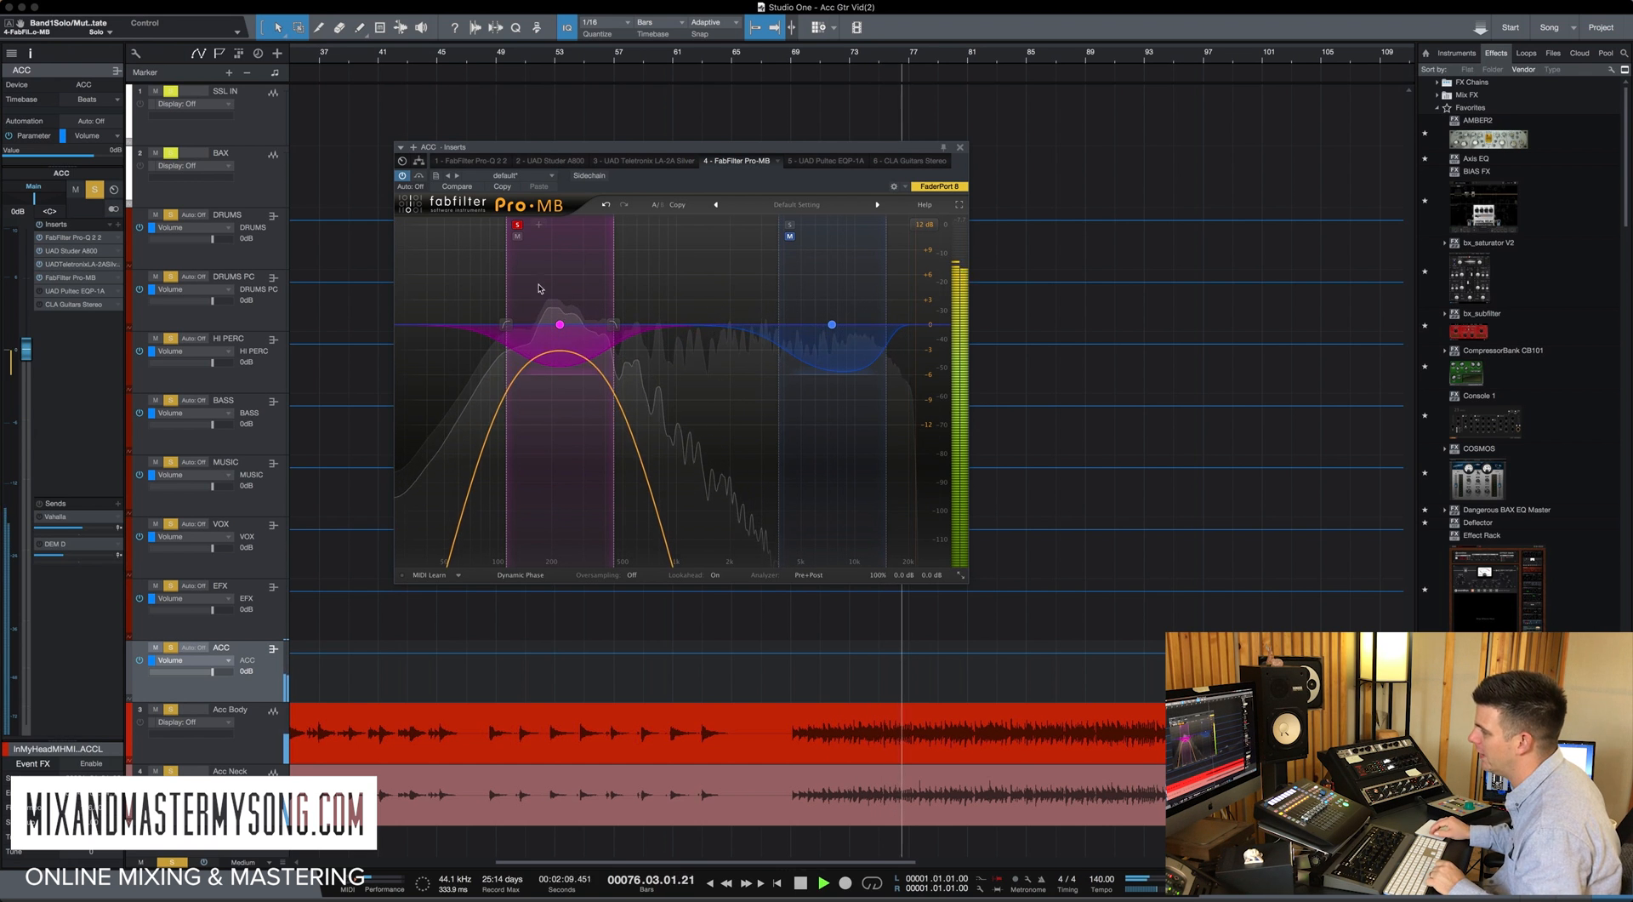
{"action": "left_click", "coordinate": [518, 225]}
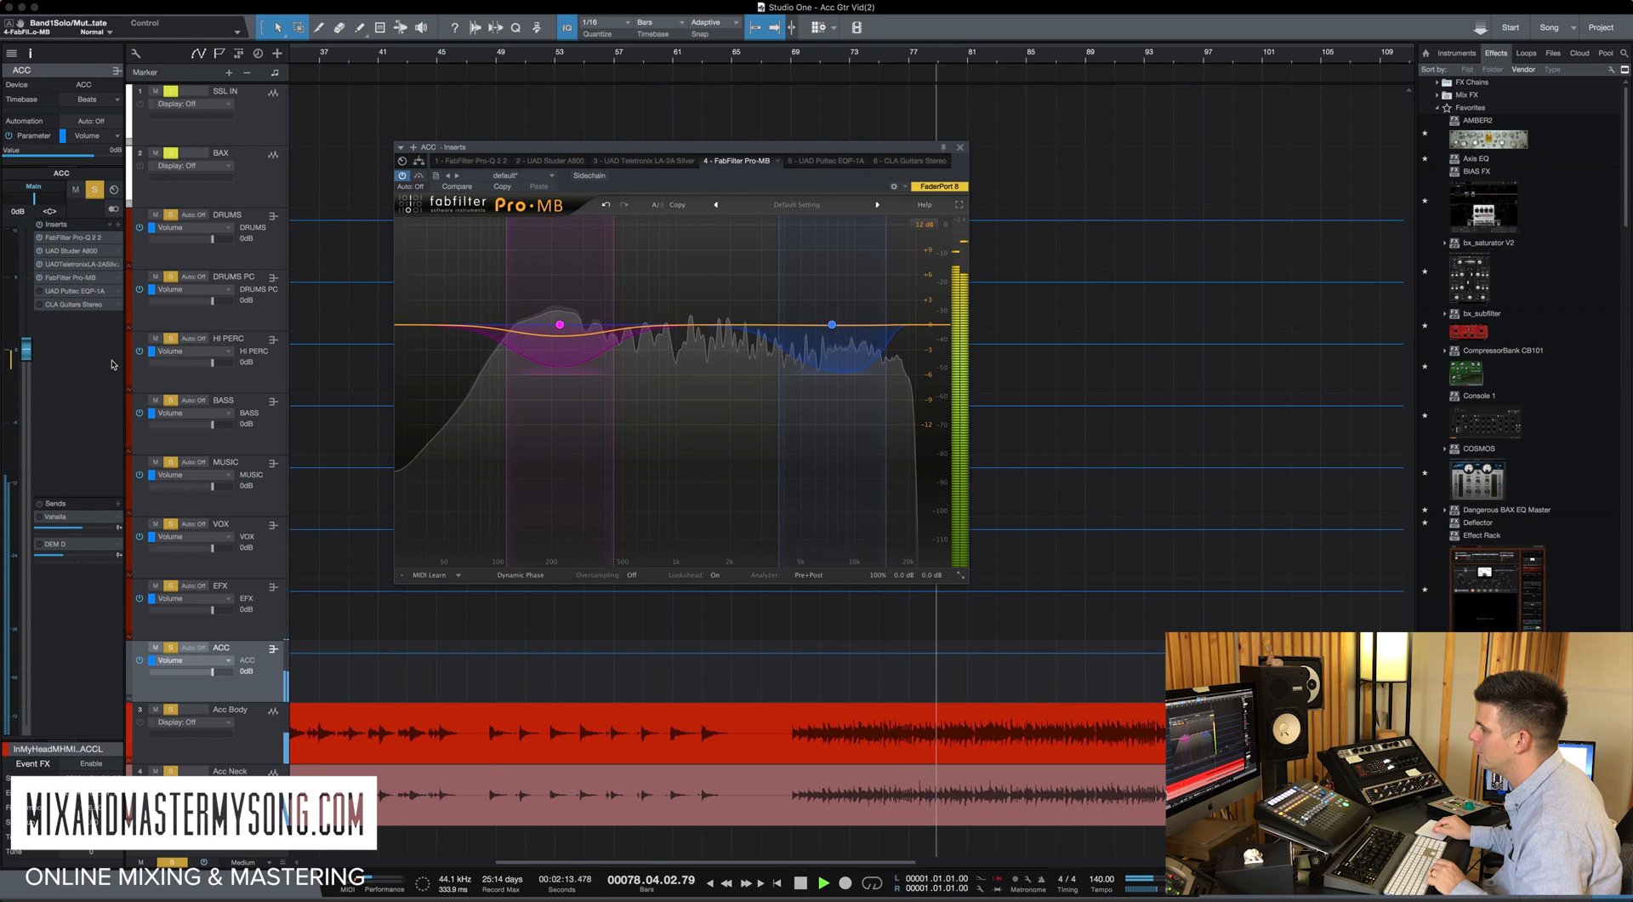
Step: Activate the UAD Pultec EQP-1A on the ACC bus and compare it bypassed and engaged during playback
{"action": "double_click", "coordinate": [55, 291]}
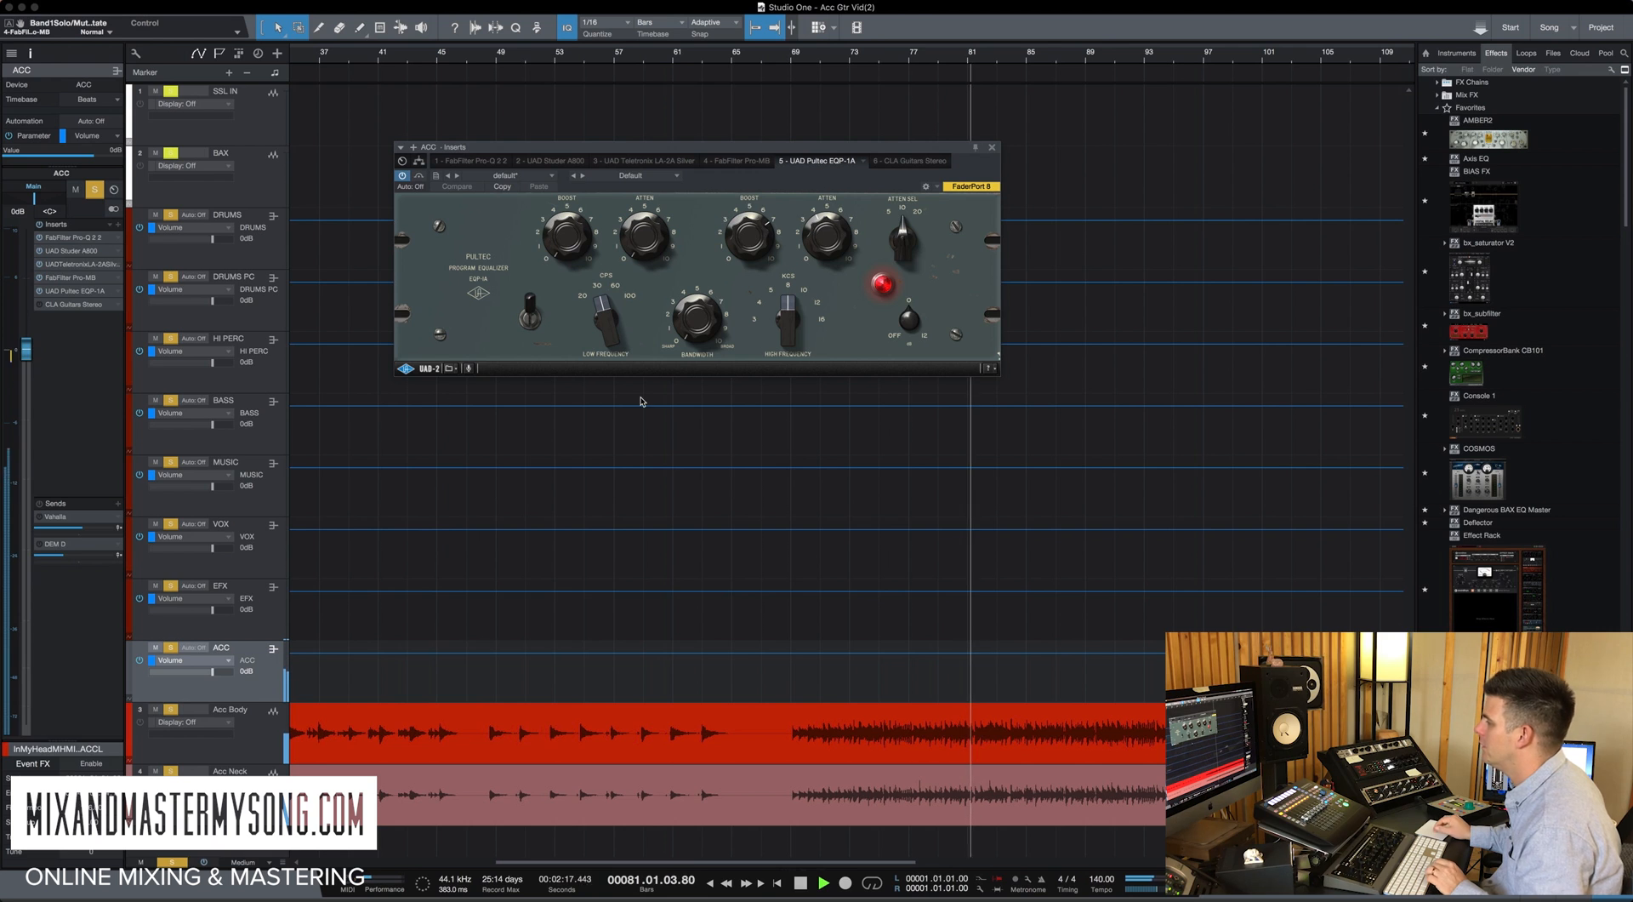
{"action": "key", "text": "space"}
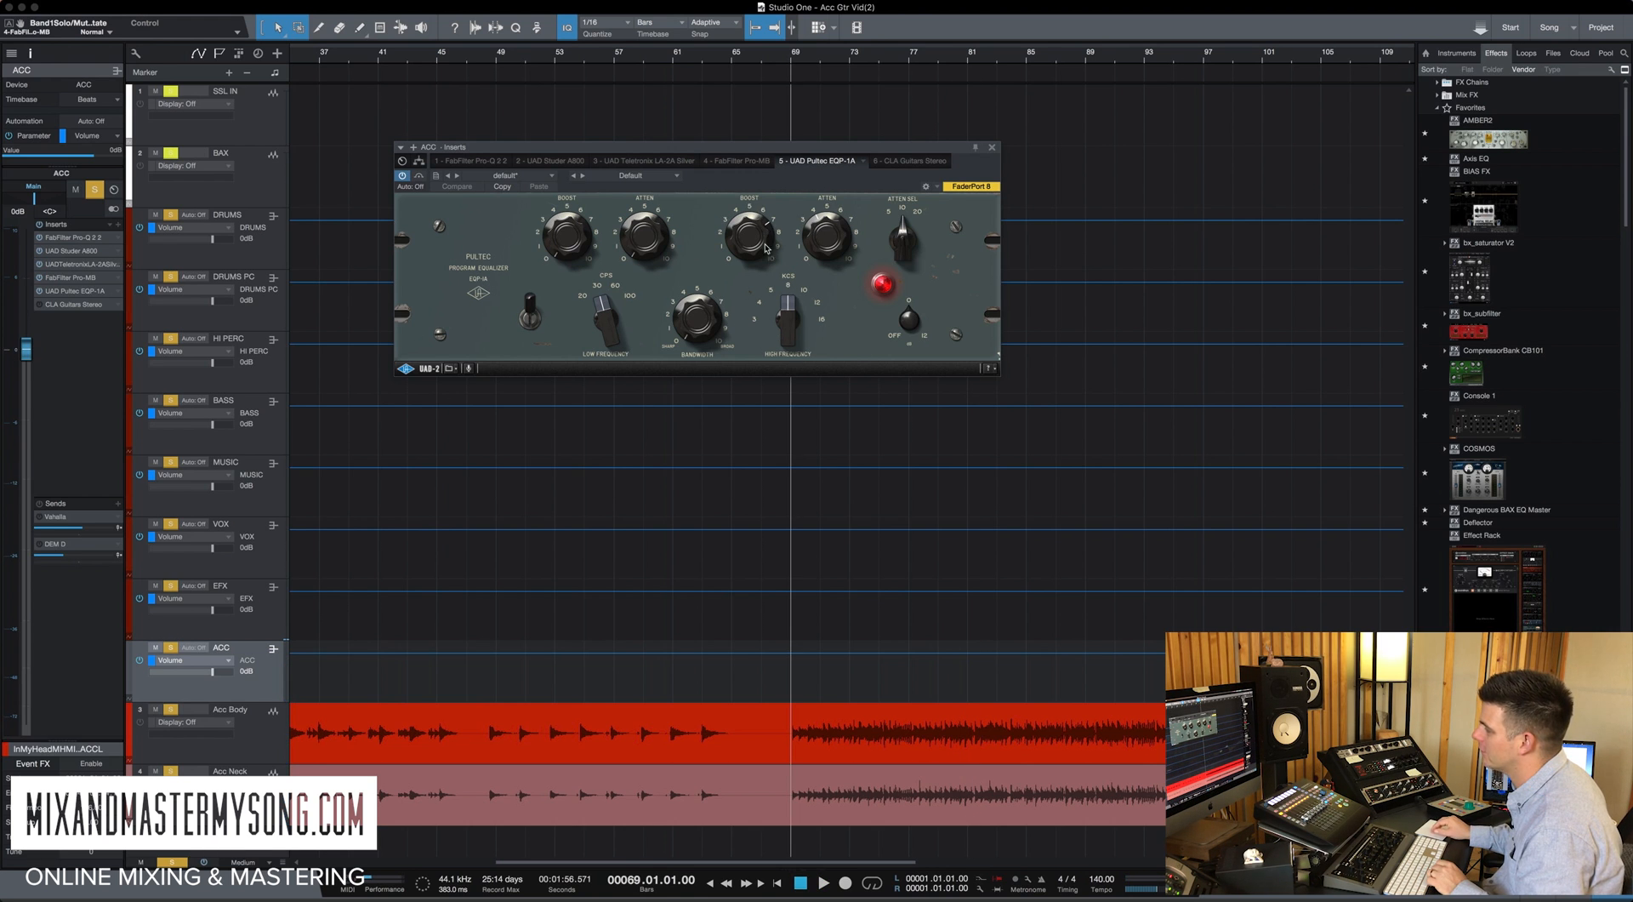
{"action": "key", "text": "space"}
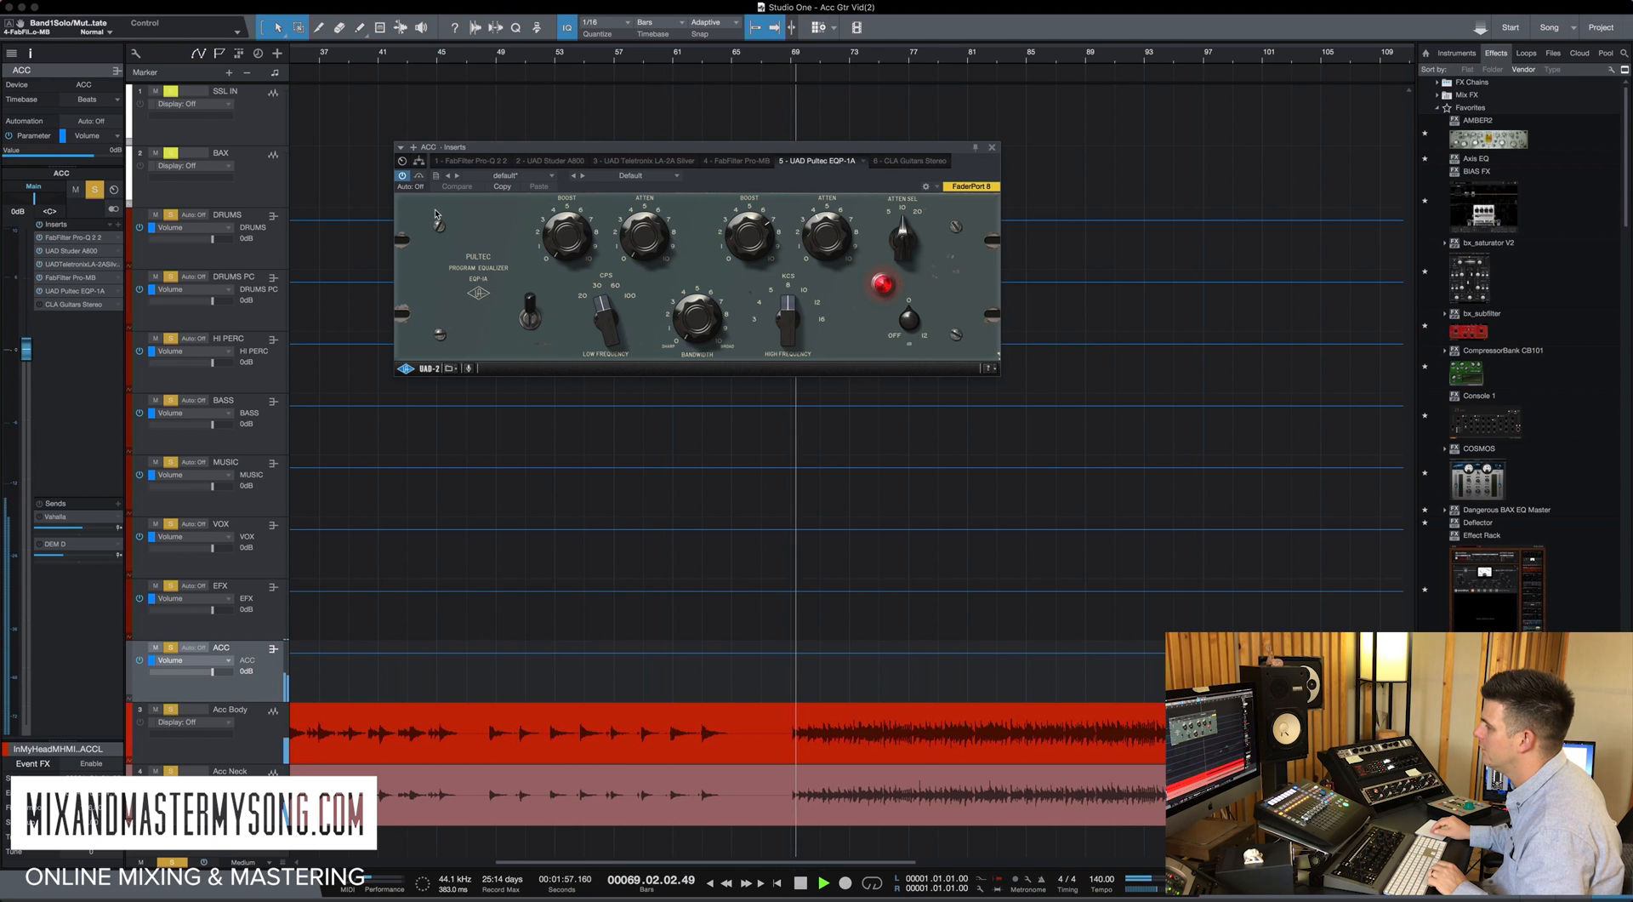
{"action": "left_click", "coordinate": [419, 177]}
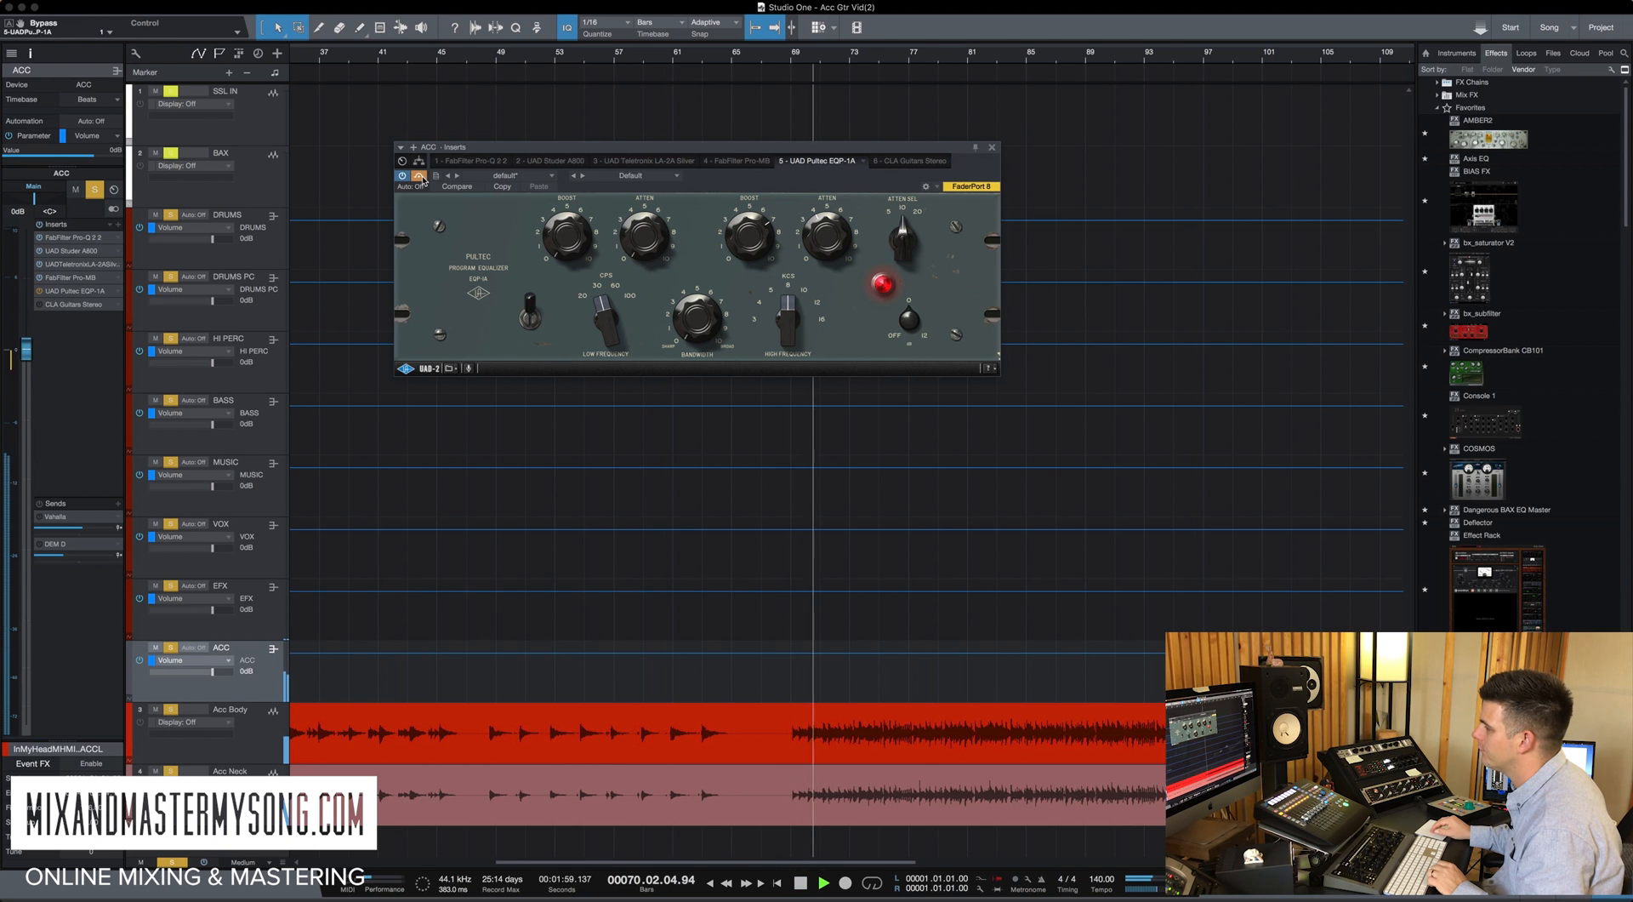
{"action": "left_click", "coordinate": [420, 176]}
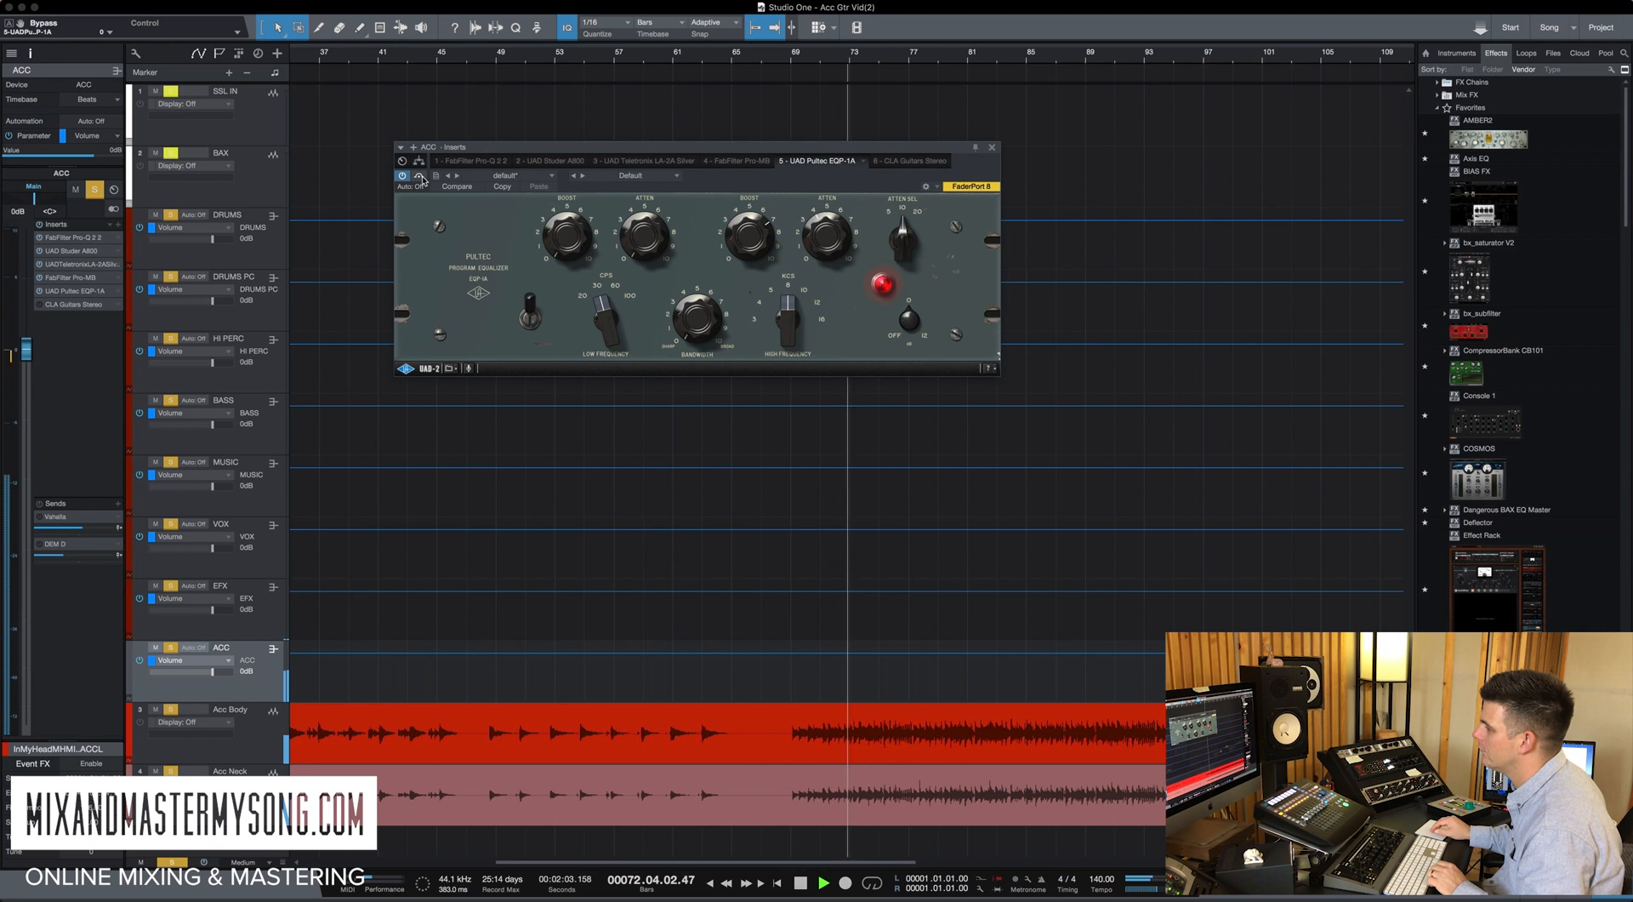
{"action": "key", "text": "space"}
{"action": "left_click", "coordinate": [994, 151]}
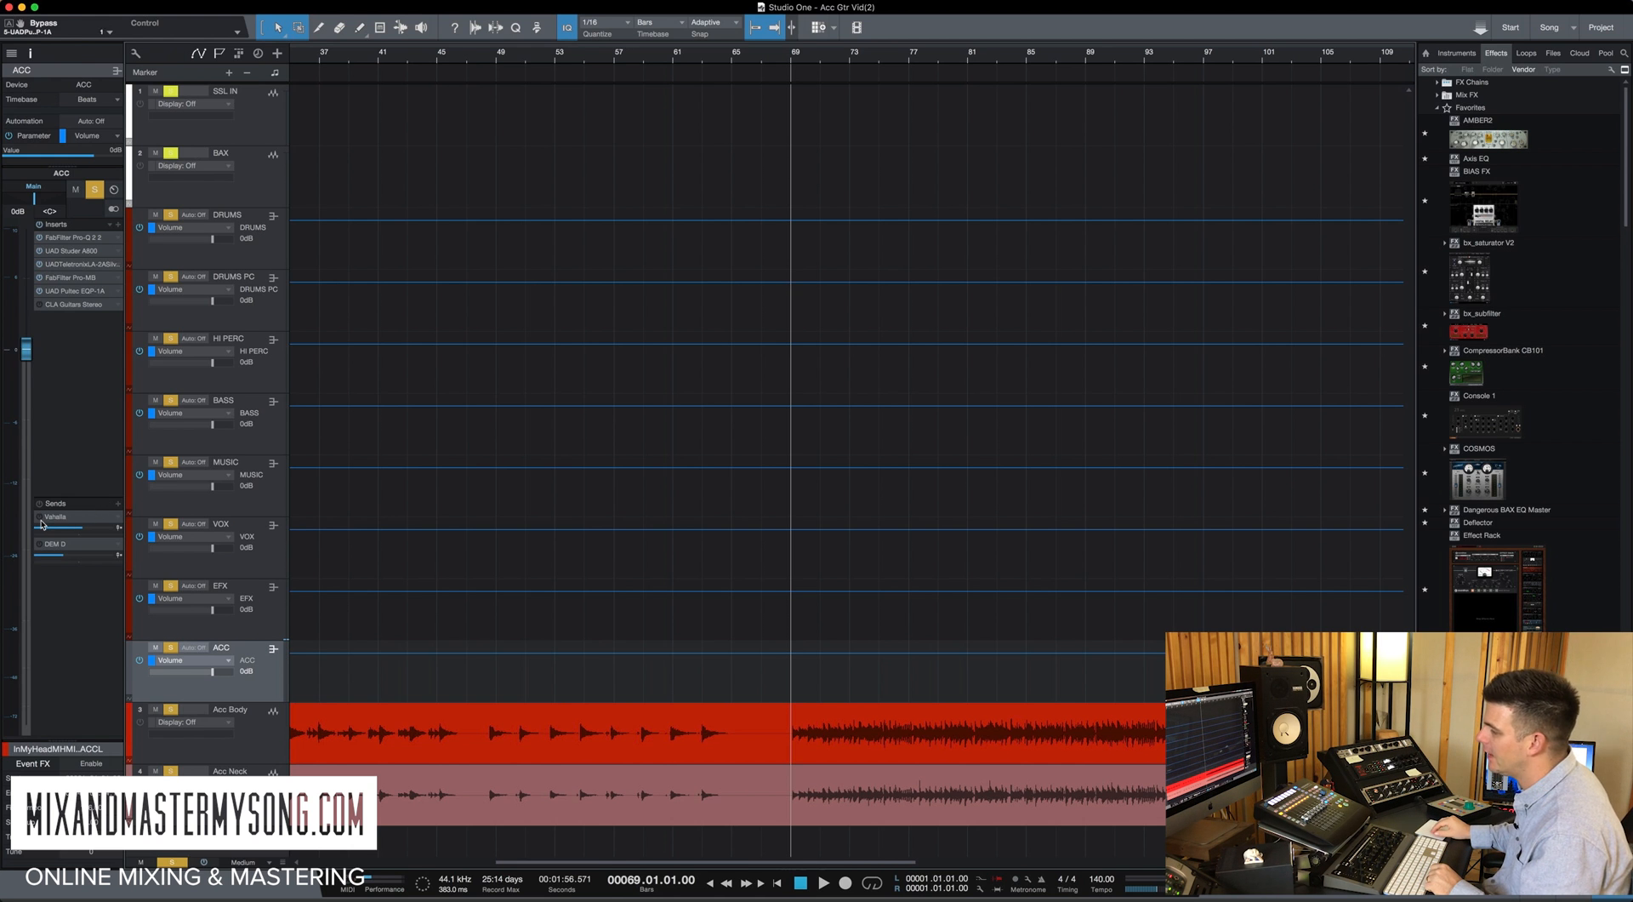
Step: Unmute the Valhalla send on the ACC bus, audition its ValhallaVintageVerb reverb and set the send level to -8.7
{"action": "double_click", "coordinate": [81, 525]}
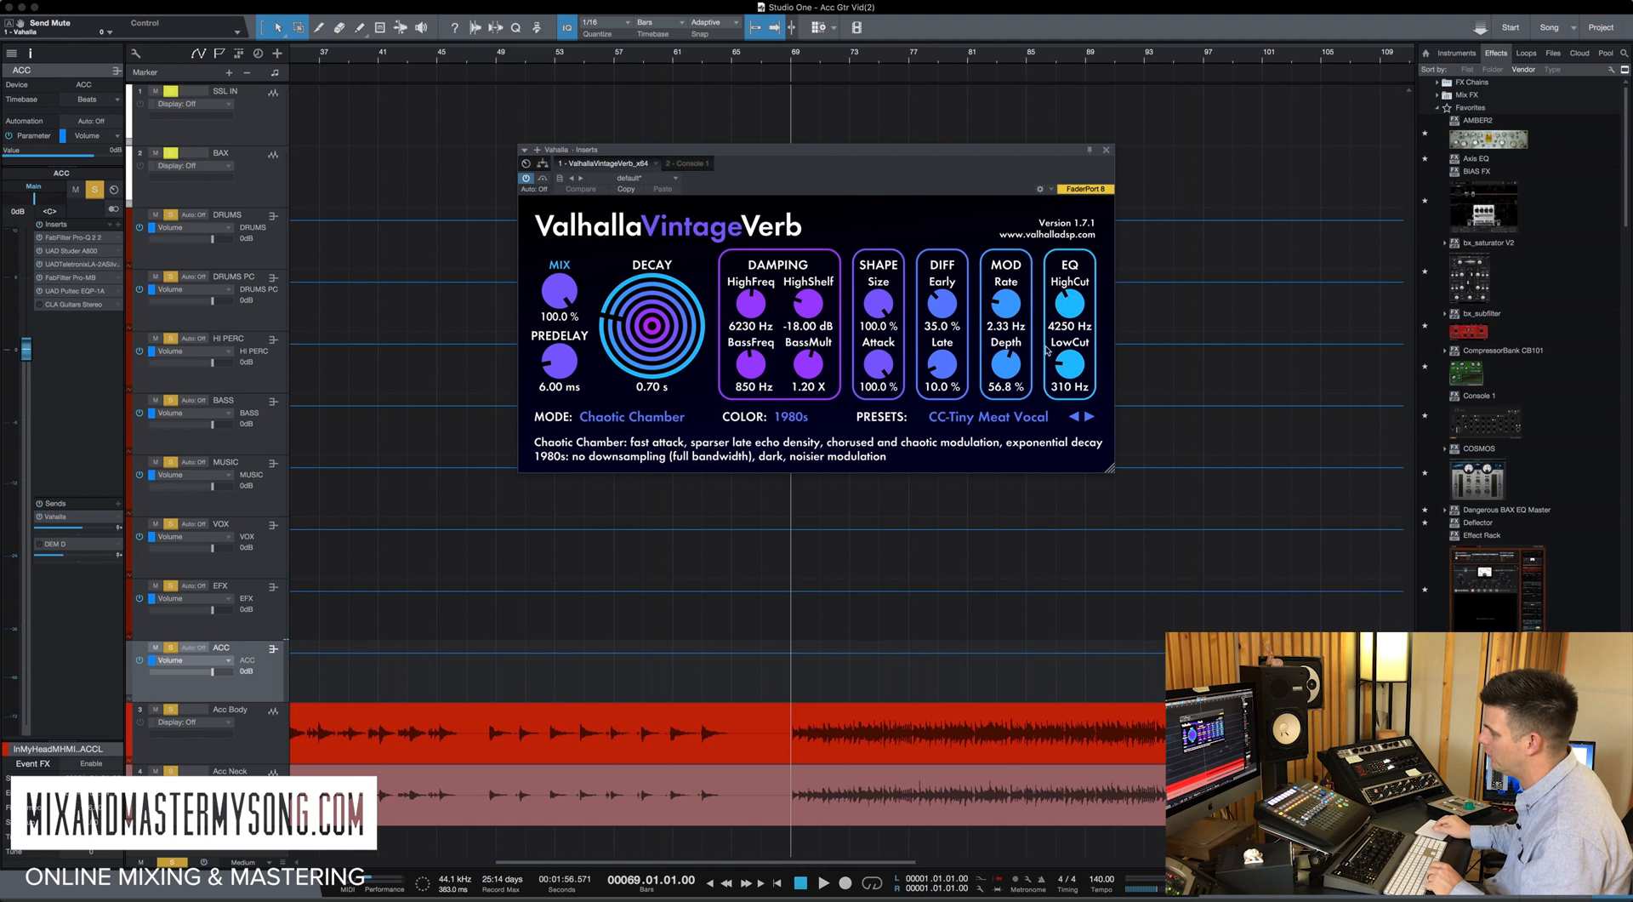
{"action": "left_click_drag", "start_coordinate": [1008, 150], "coordinate": [914, 151]}
{"action": "key", "text": "space"}
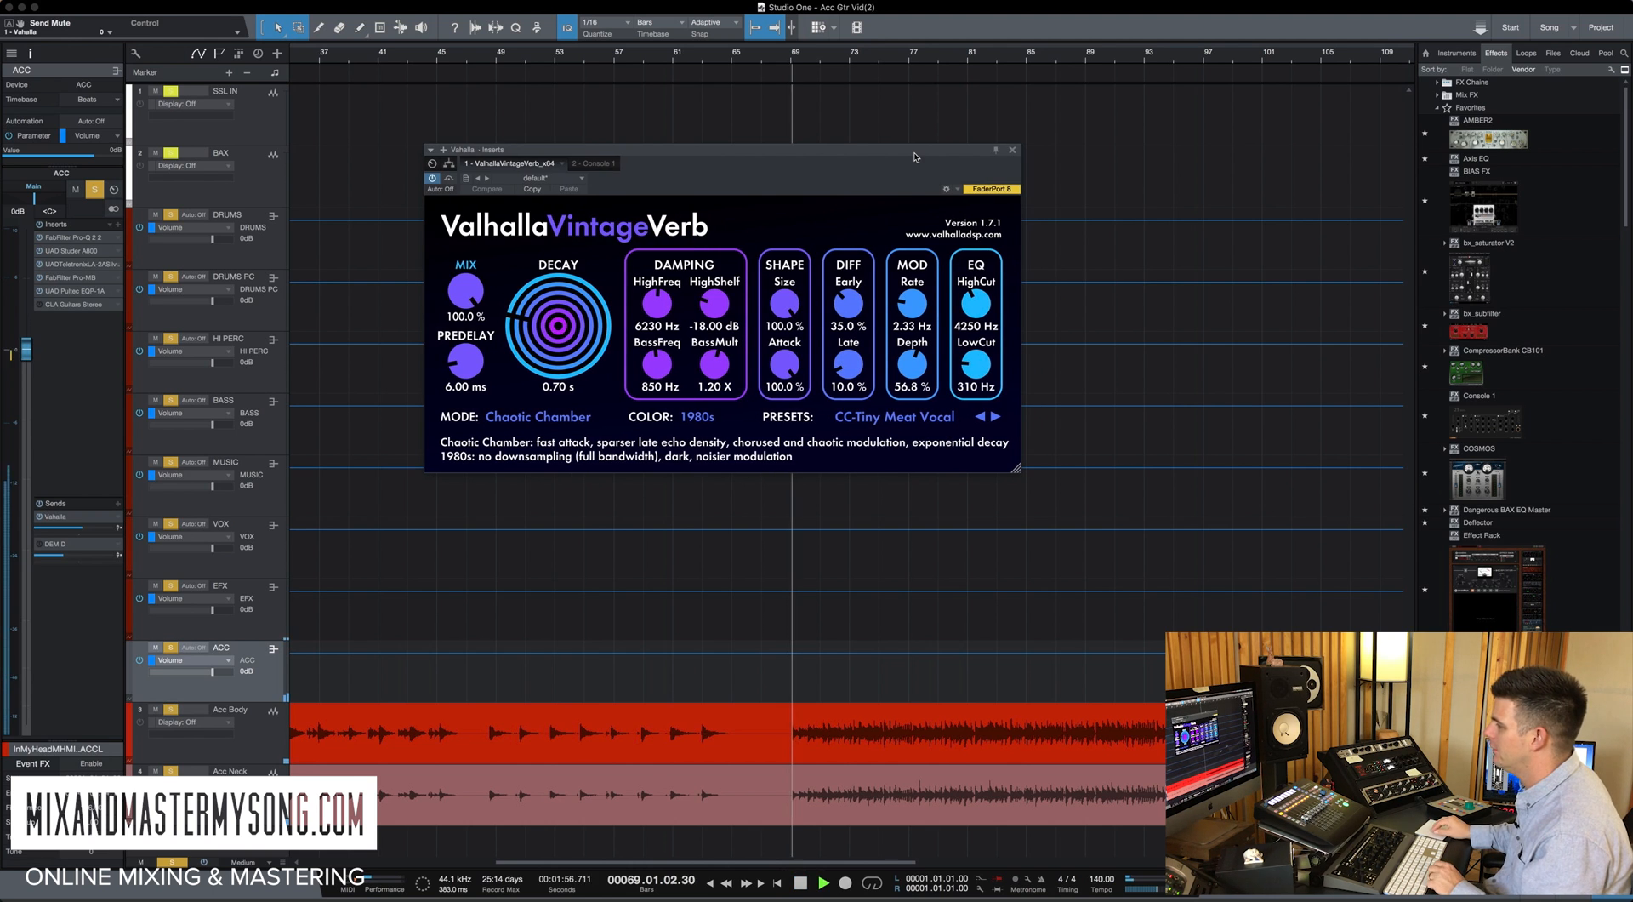
{"action": "left_click", "coordinate": [40, 518]}
{"action": "mouse_move", "coordinate": [68, 529]}
{"action": "left_mouse_down"}
{"action": "mouse_move", "coordinate": [89, 529]}
{"action": "mouse_move", "coordinate": [64, 531]}
{"action": "left_mouse_up"}
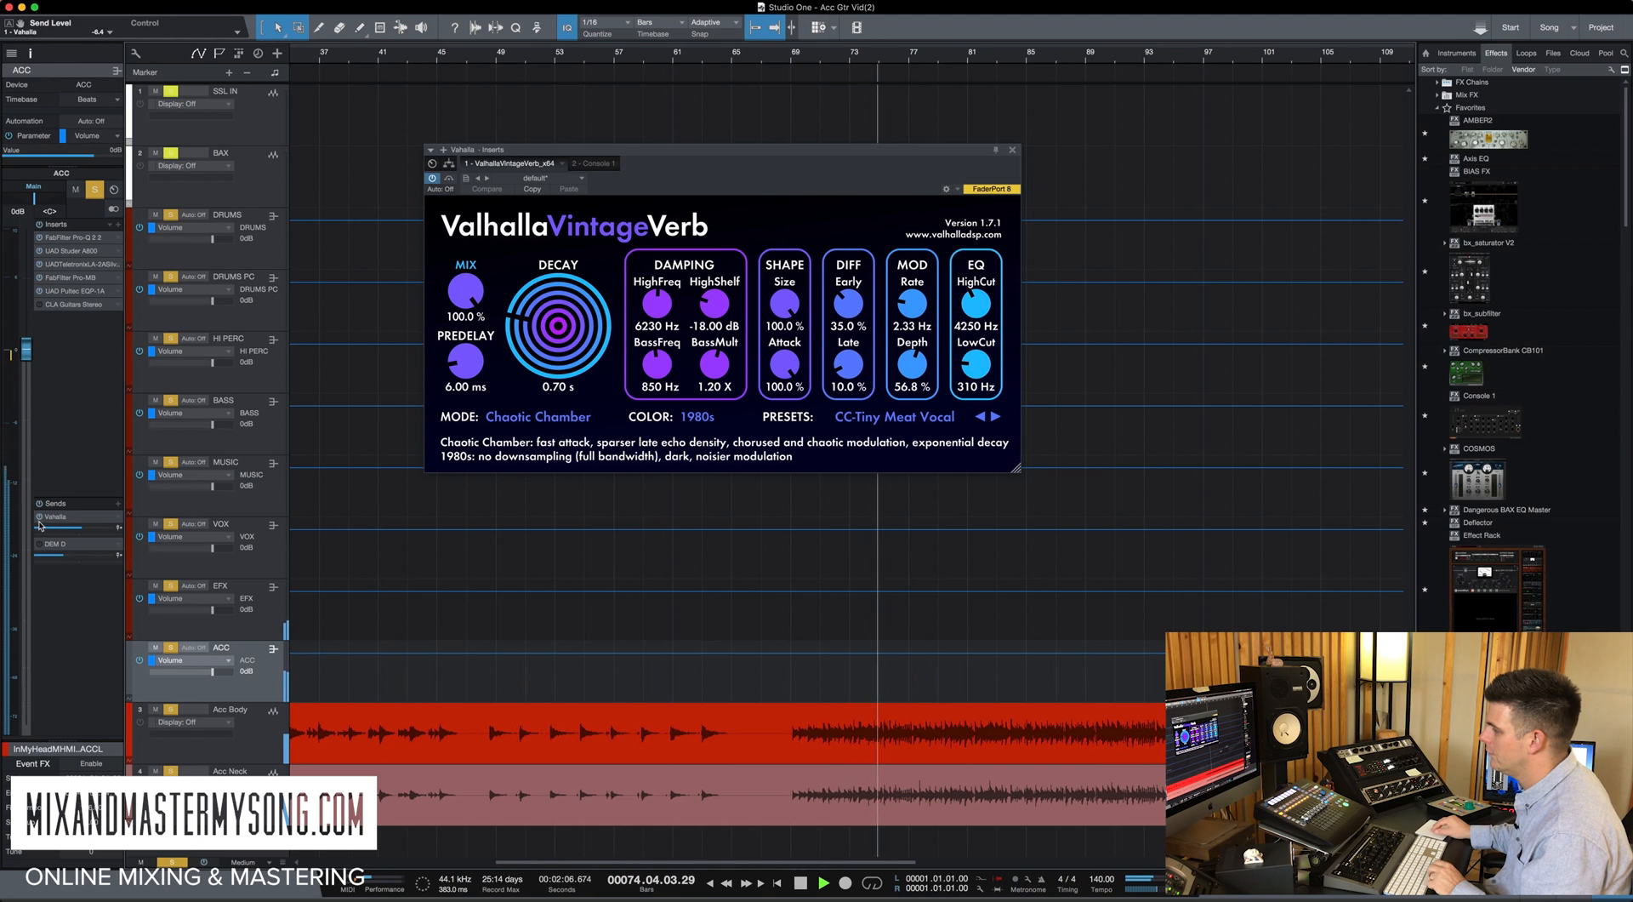
{"action": "key", "text": "space"}
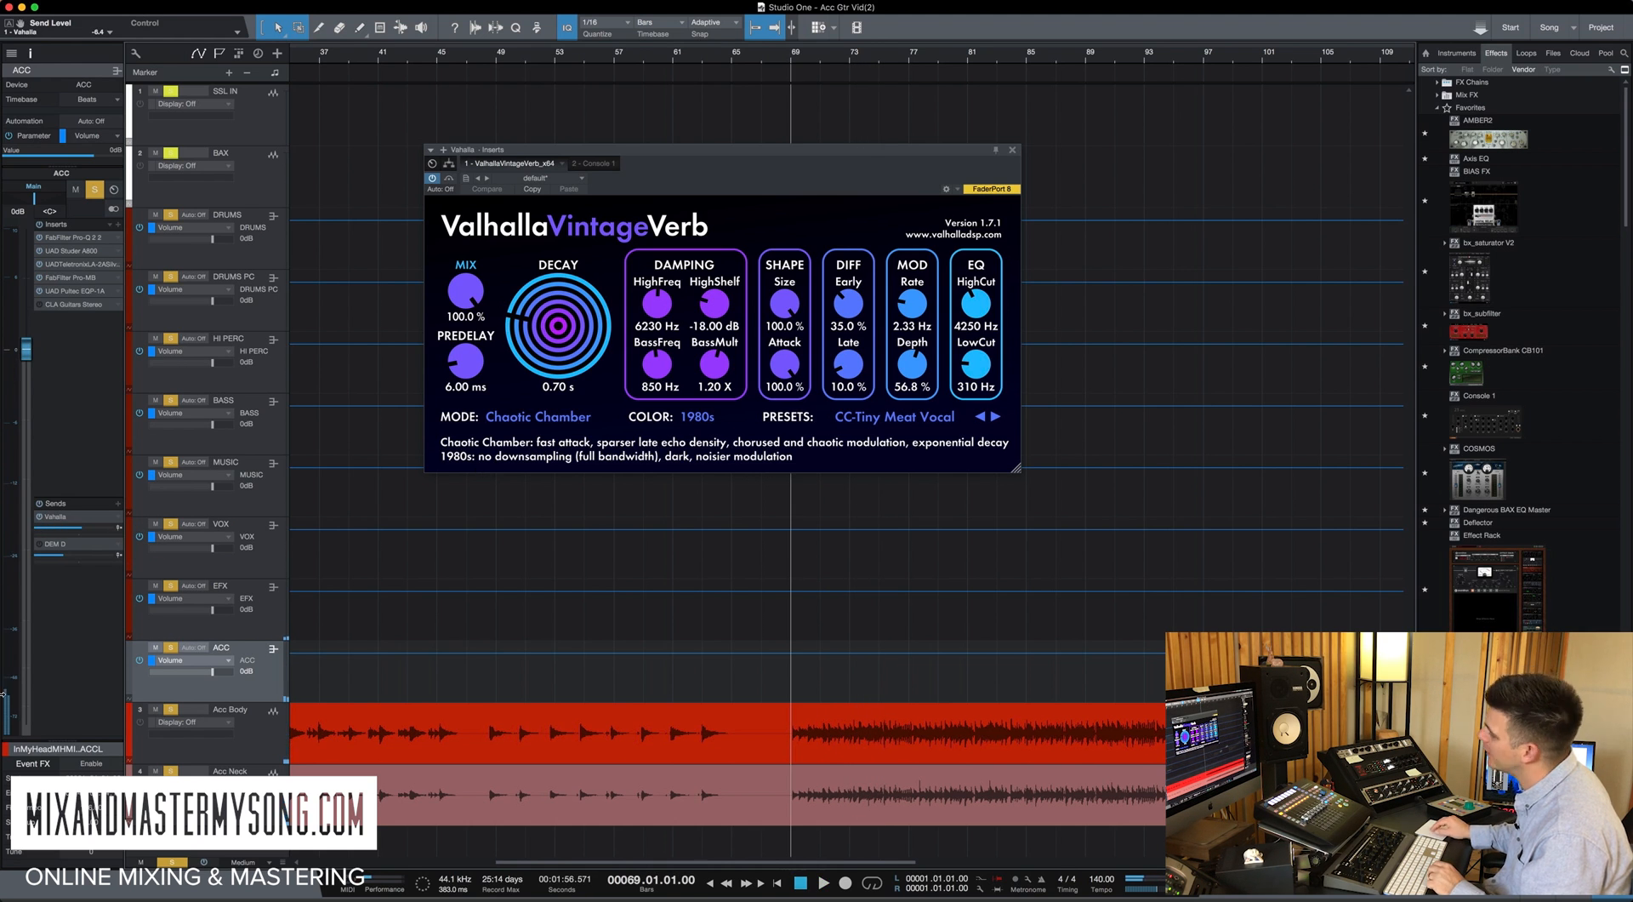
{"action": "mouse_move", "coordinate": [72, 529]}
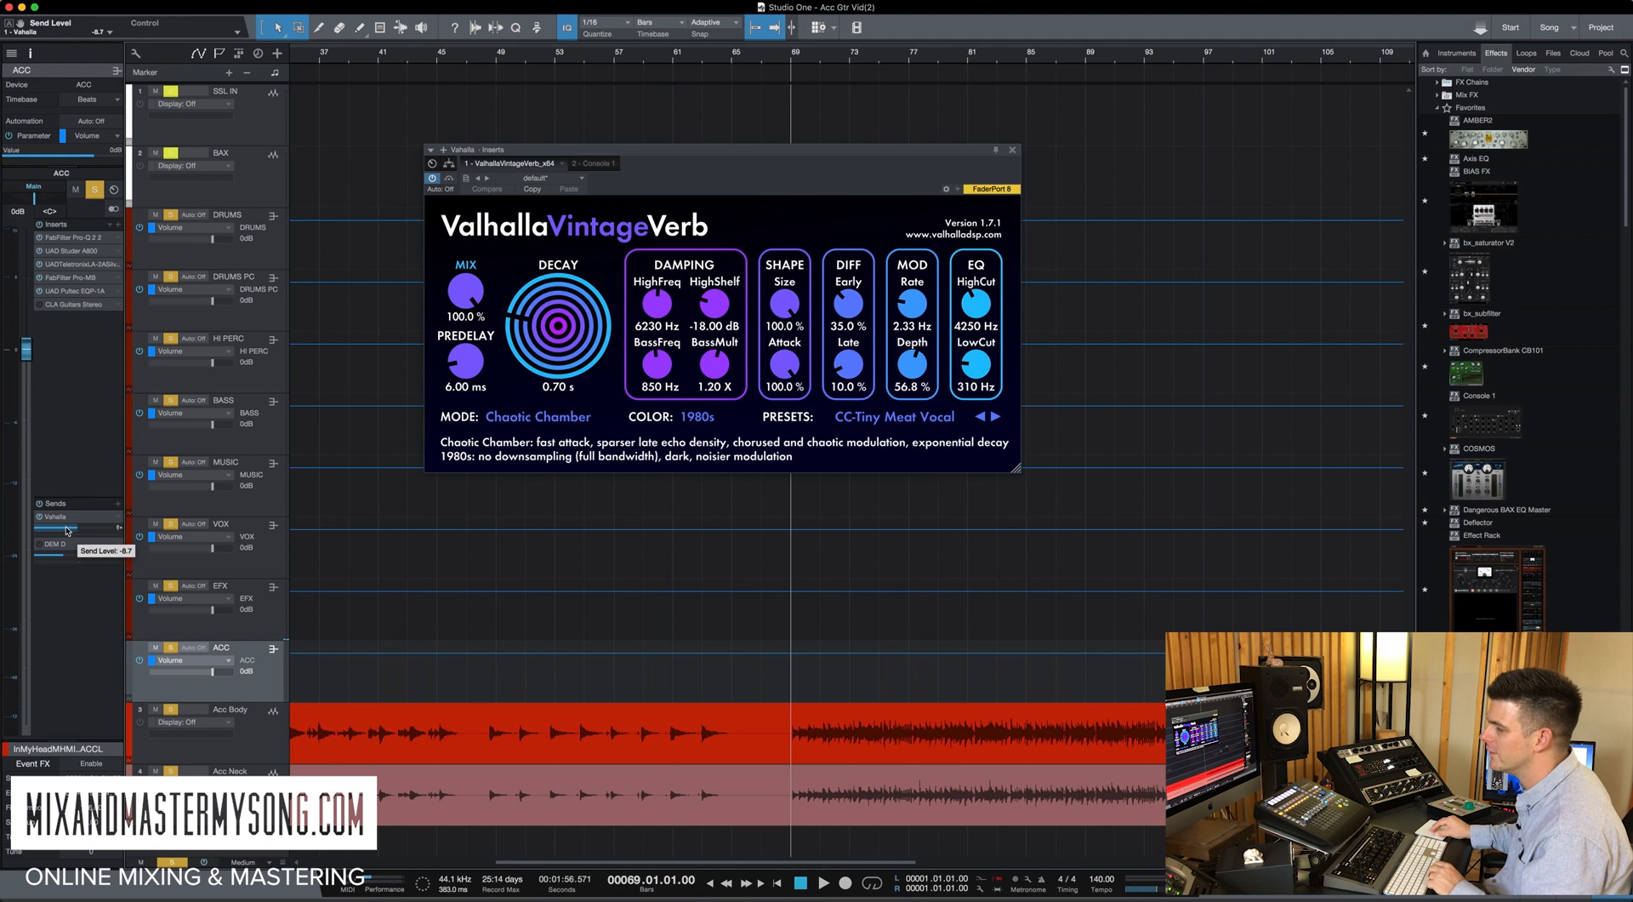
{"action": "left_click_drag", "start_coordinate": [66, 531], "coordinate": [65, 531]}
Step: Unmute the DEM D send on the ACC bus, audition its UAD Roland Dimension D and lower the send level to -23.2
{"action": "left_click", "coordinate": [75, 546]}
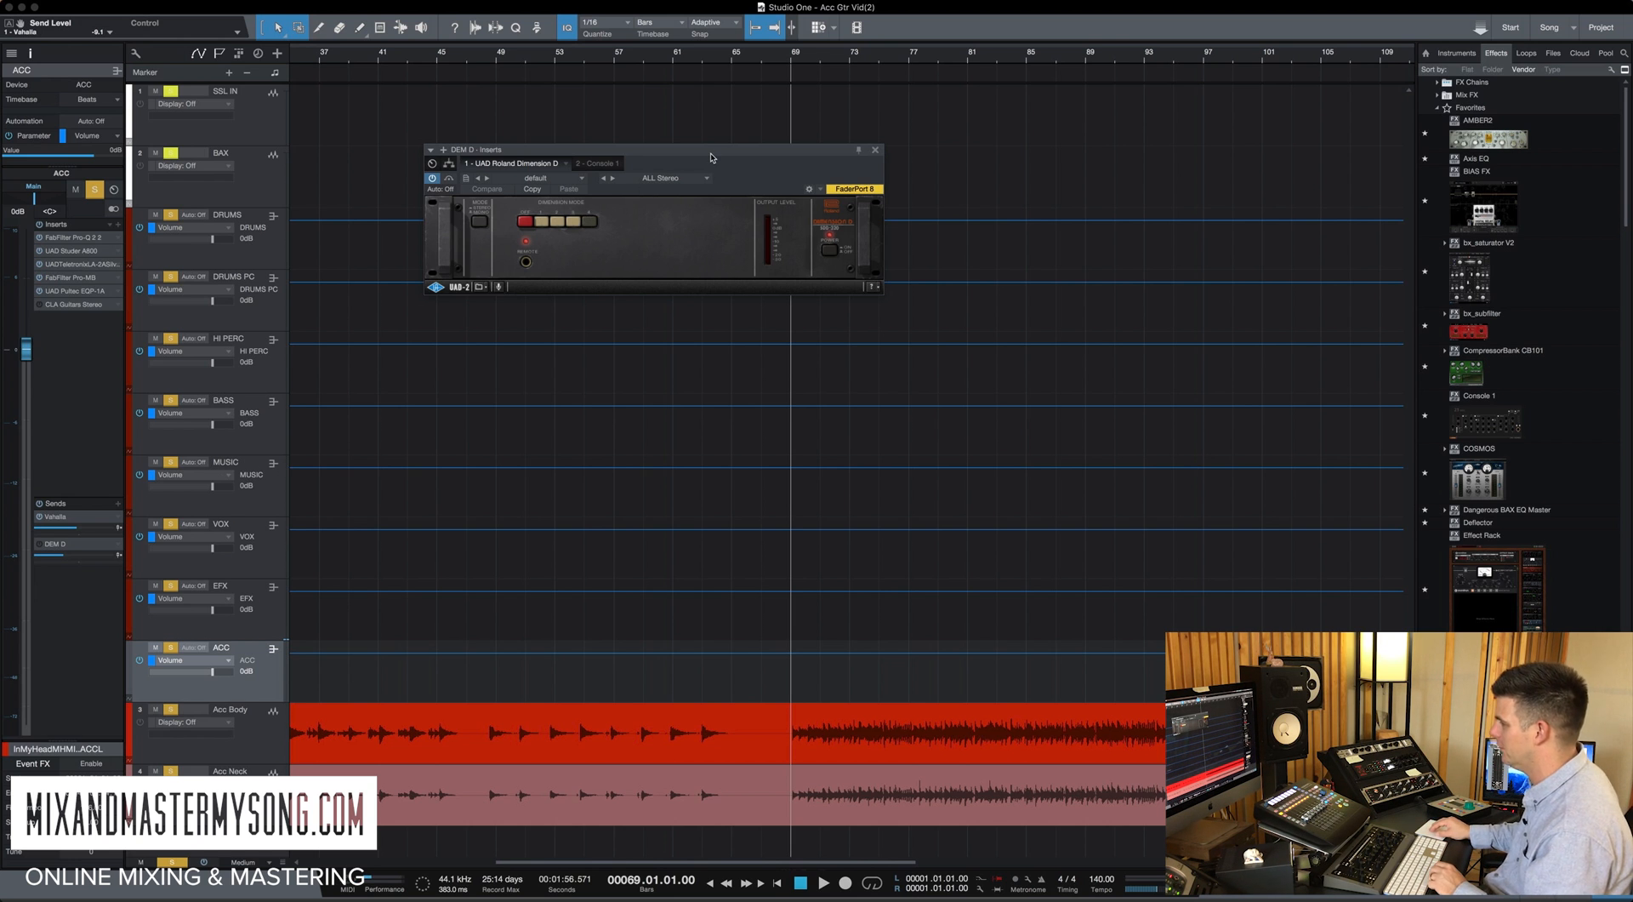
{"action": "mouse_move", "coordinate": [711, 157]}
{"action": "left_mouse_down"}
{"action": "mouse_move", "coordinate": [886, 128]}
{"action": "mouse_move", "coordinate": [702, 139]}
{"action": "left_mouse_up"}
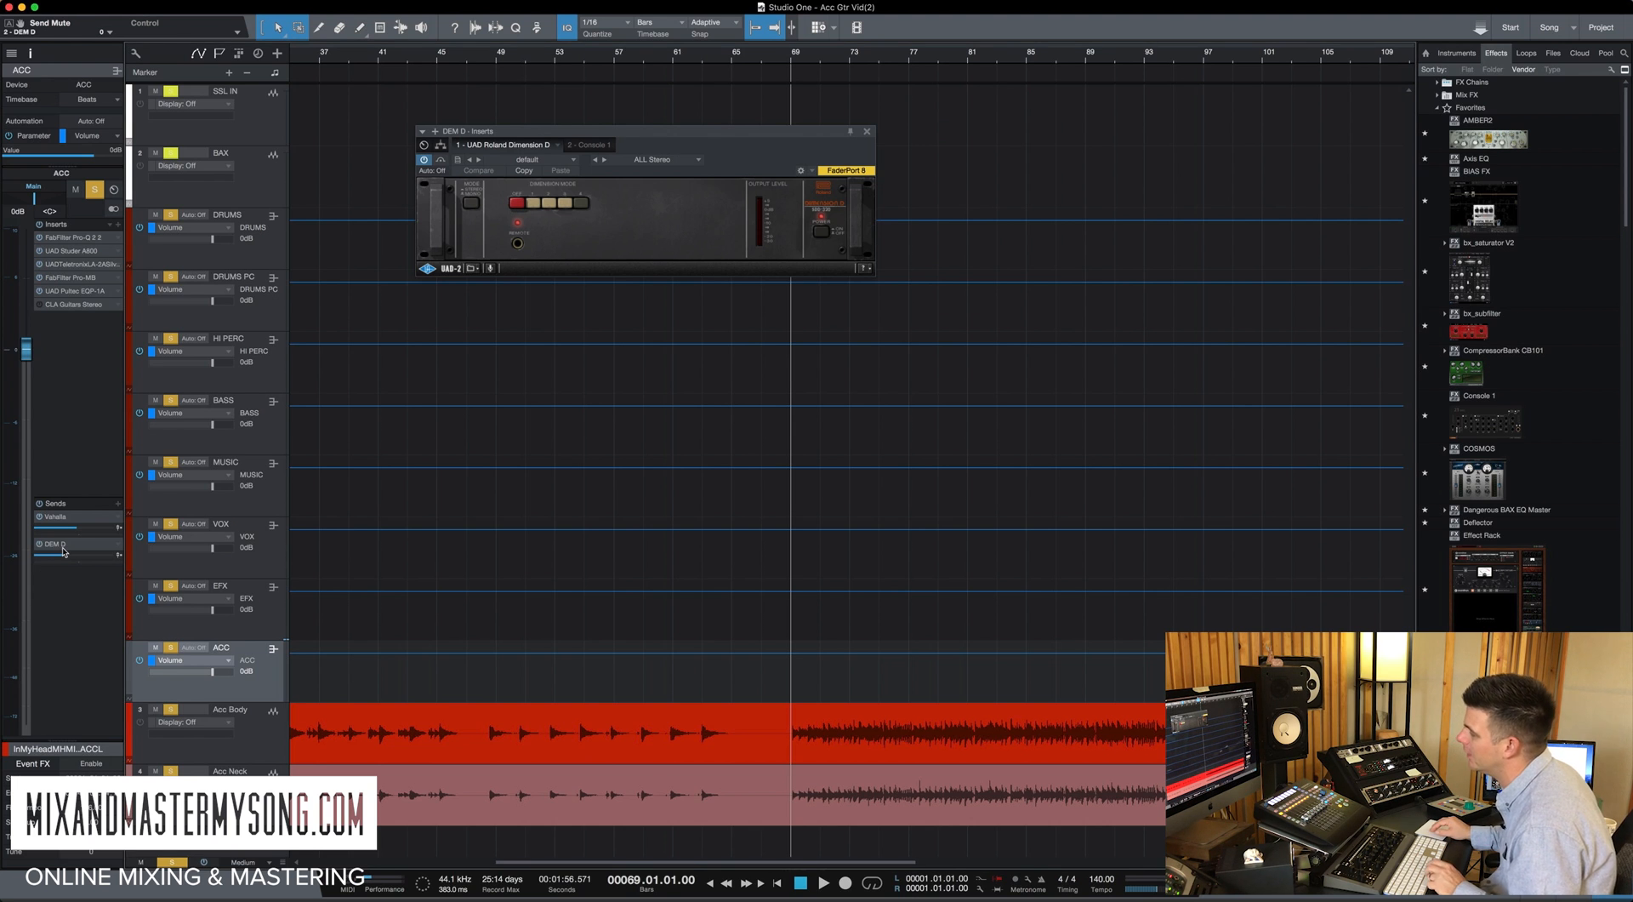
{"action": "mouse_move", "coordinate": [63, 551]}
{"action": "left_mouse_down"}
{"action": "mouse_move", "coordinate": [81, 562]}
{"action": "mouse_move", "coordinate": [49, 558]}
{"action": "left_mouse_up"}
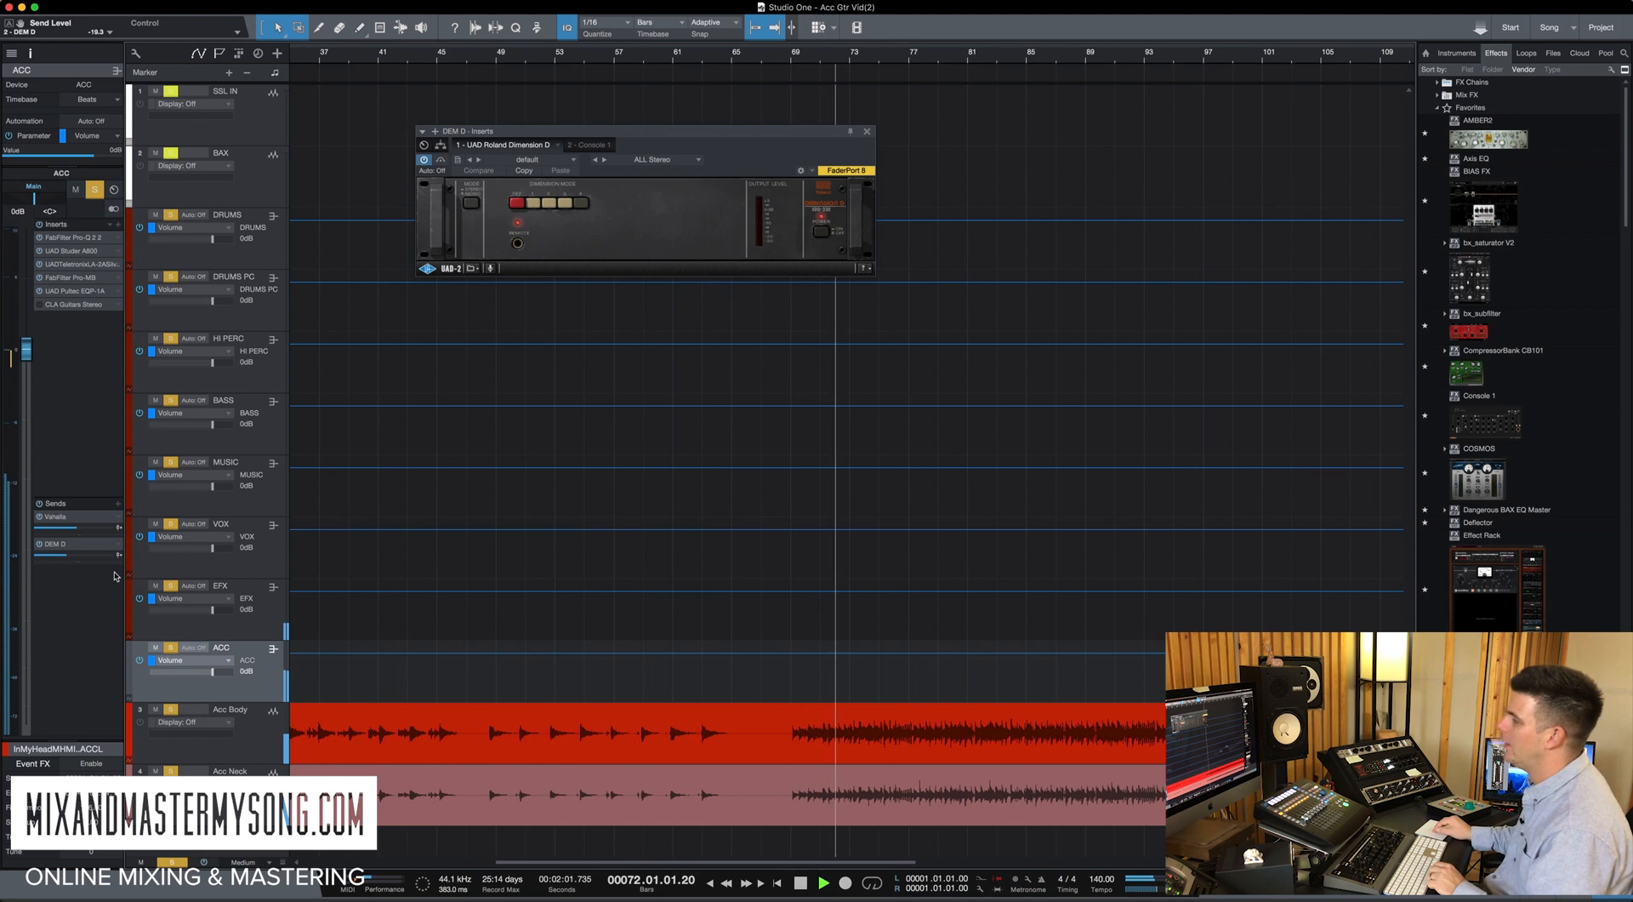
{"action": "key", "text": "space"}
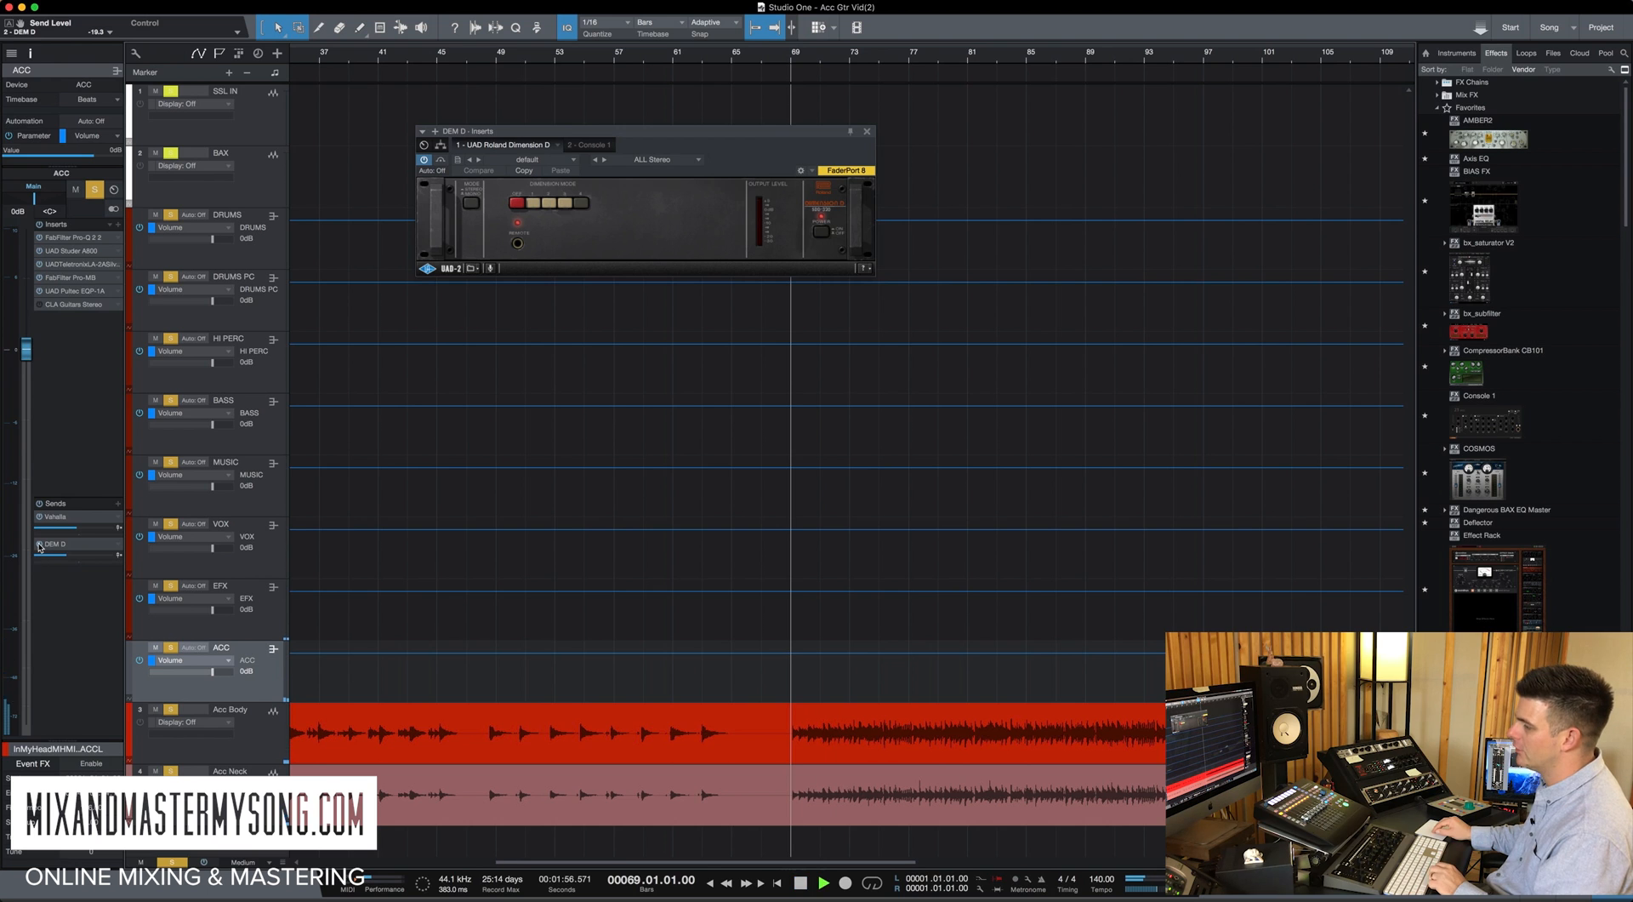
{"action": "key", "text": "space"}
{"action": "left_click_drag", "start_coordinate": [65, 558], "coordinate": [50, 561]}
{"action": "mouse_move", "coordinate": [49, 560]}
{"action": "key", "text": "space"}
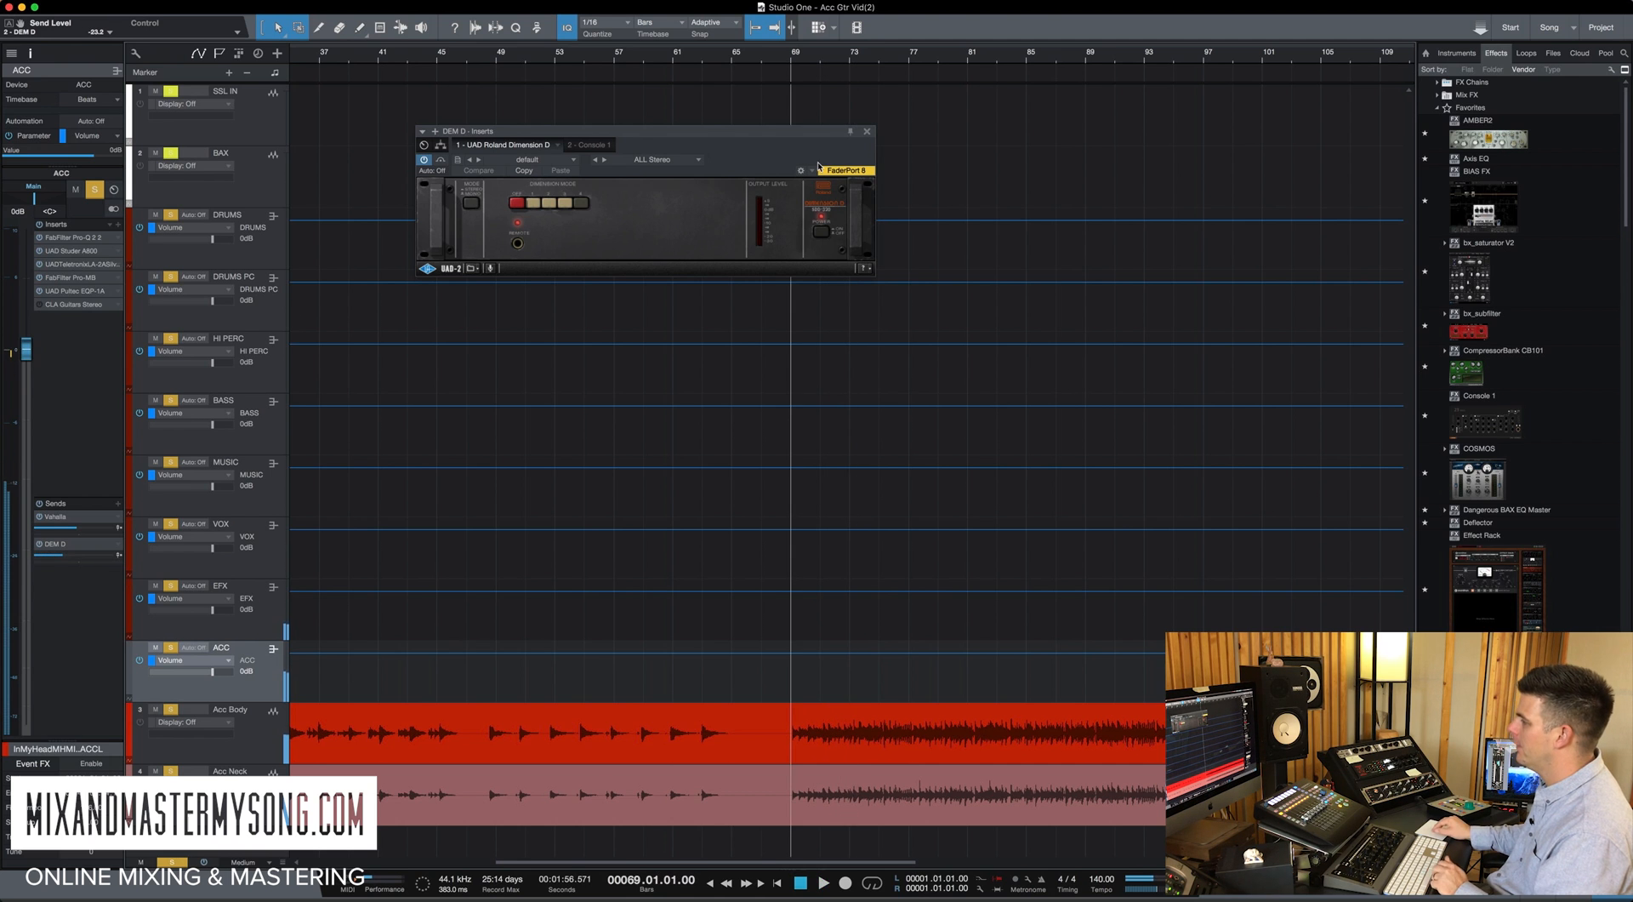
{"action": "left_click", "coordinate": [867, 131]}
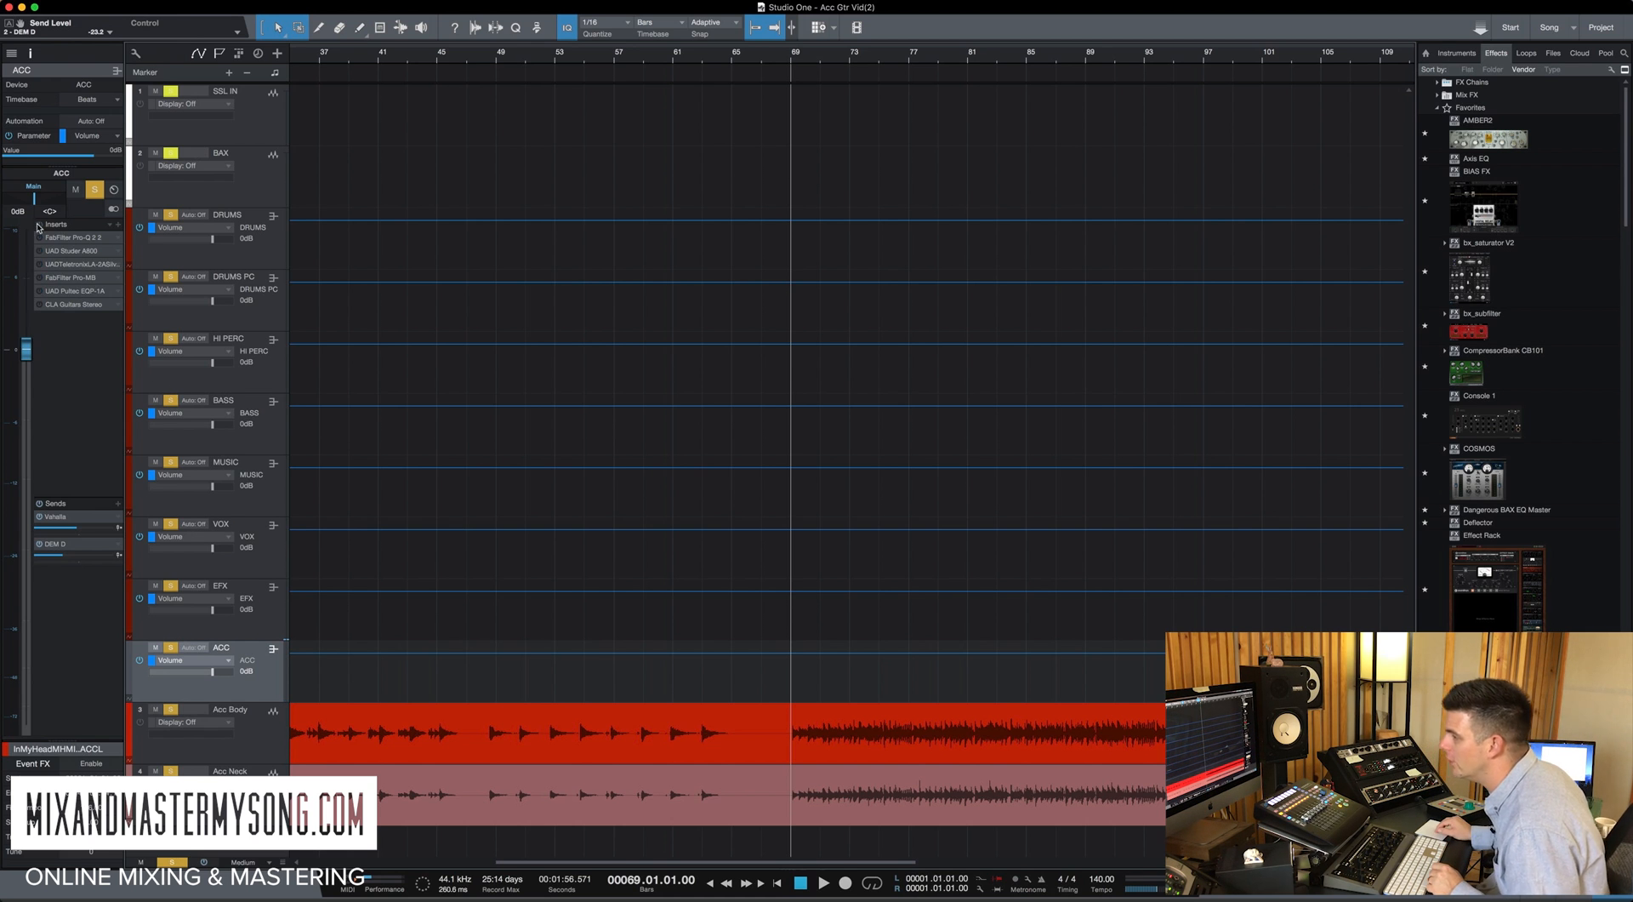
Step: Activate only the CLA Guitars Stereo insert with both ACC sends muted, and compare it bypassed and engaged during playback
{"action": "left_click", "coordinate": [73, 305]}
{"action": "left_click_drag", "start_coordinate": [910, 166], "coordinate": [824, 48]}
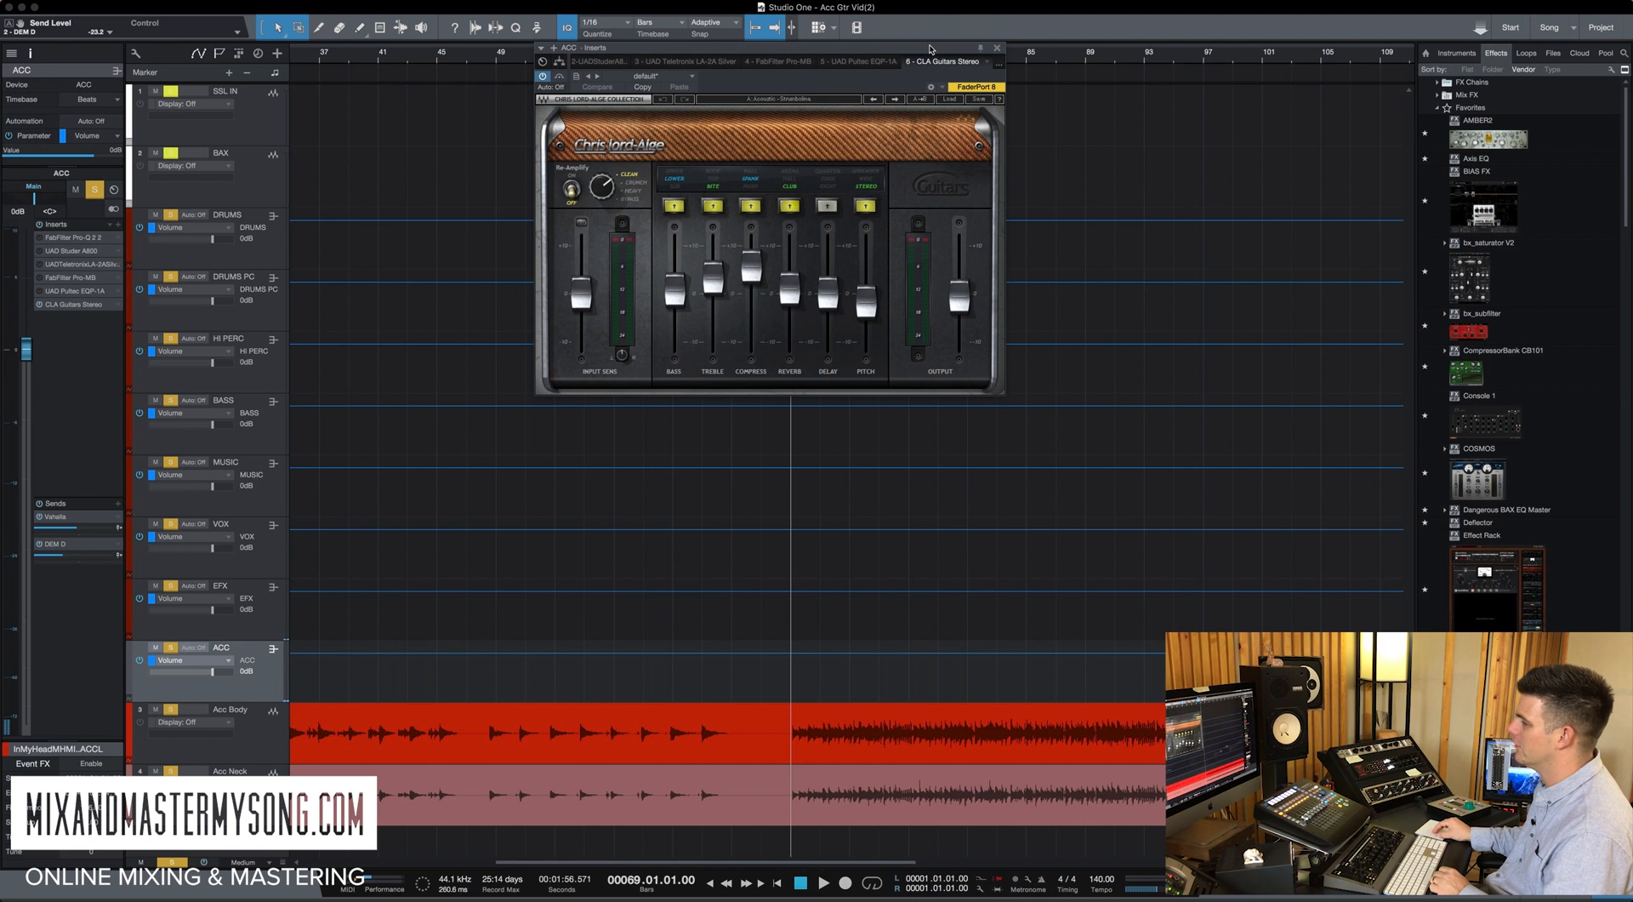
{"action": "left_click_drag", "start_coordinate": [932, 48], "coordinate": [788, 195]}
{"action": "key", "text": "space"}
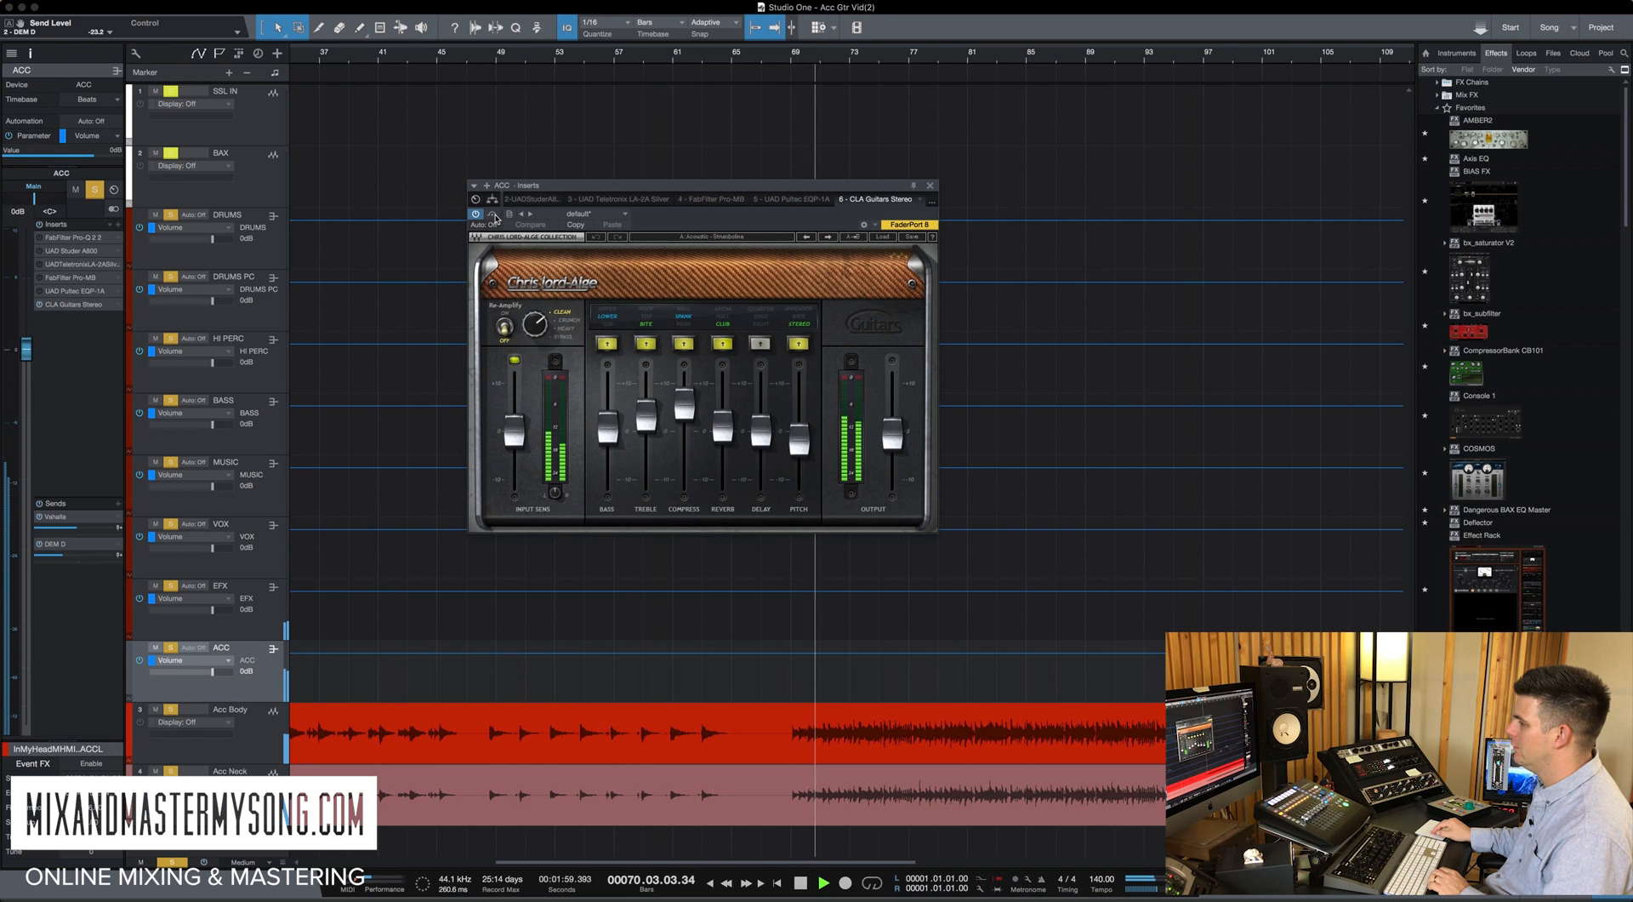
{"action": "left_click", "coordinate": [493, 214]}
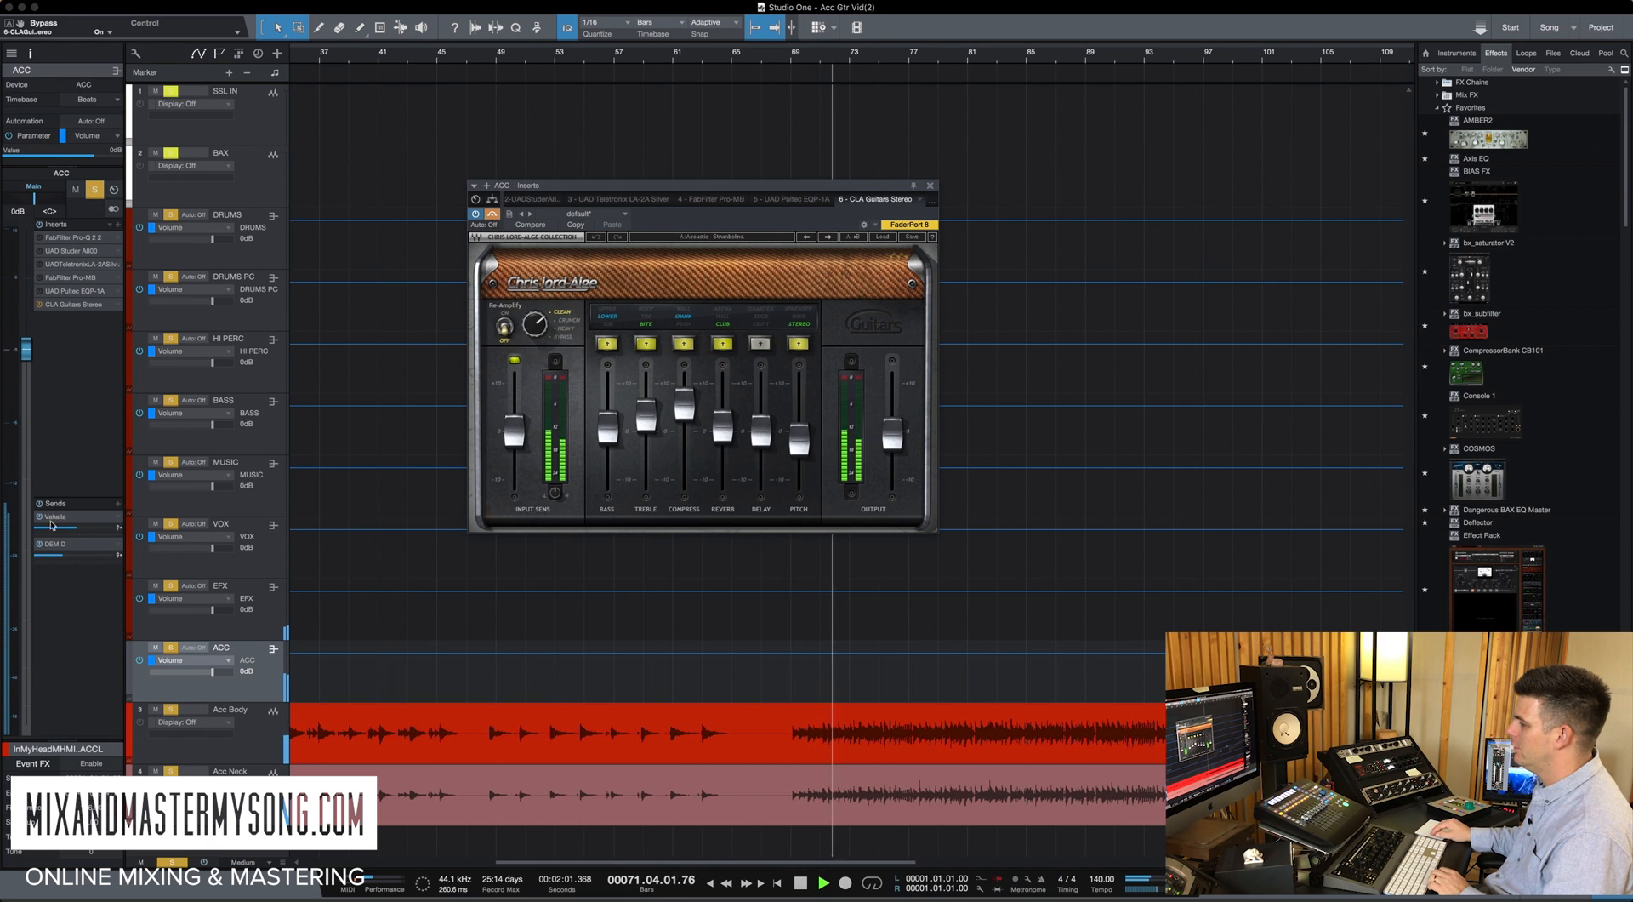
{"action": "left_click", "coordinate": [492, 214]}
{"action": "left_click_drag", "start_coordinate": [792, 185], "coordinate": [765, 188]}
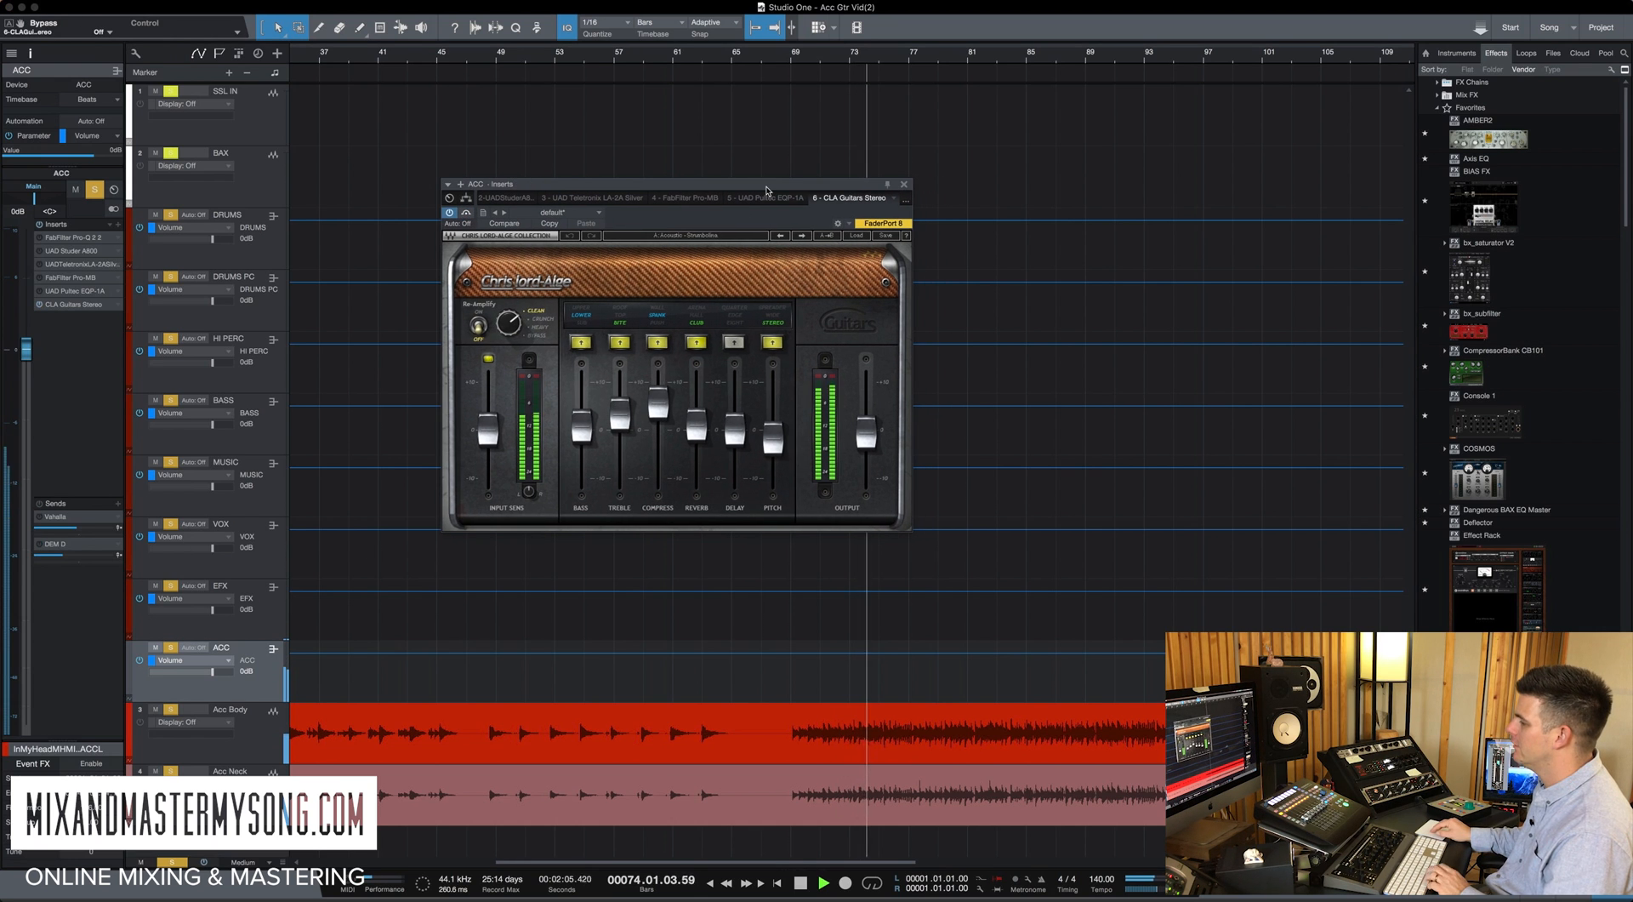
{"action": "key", "text": "space"}
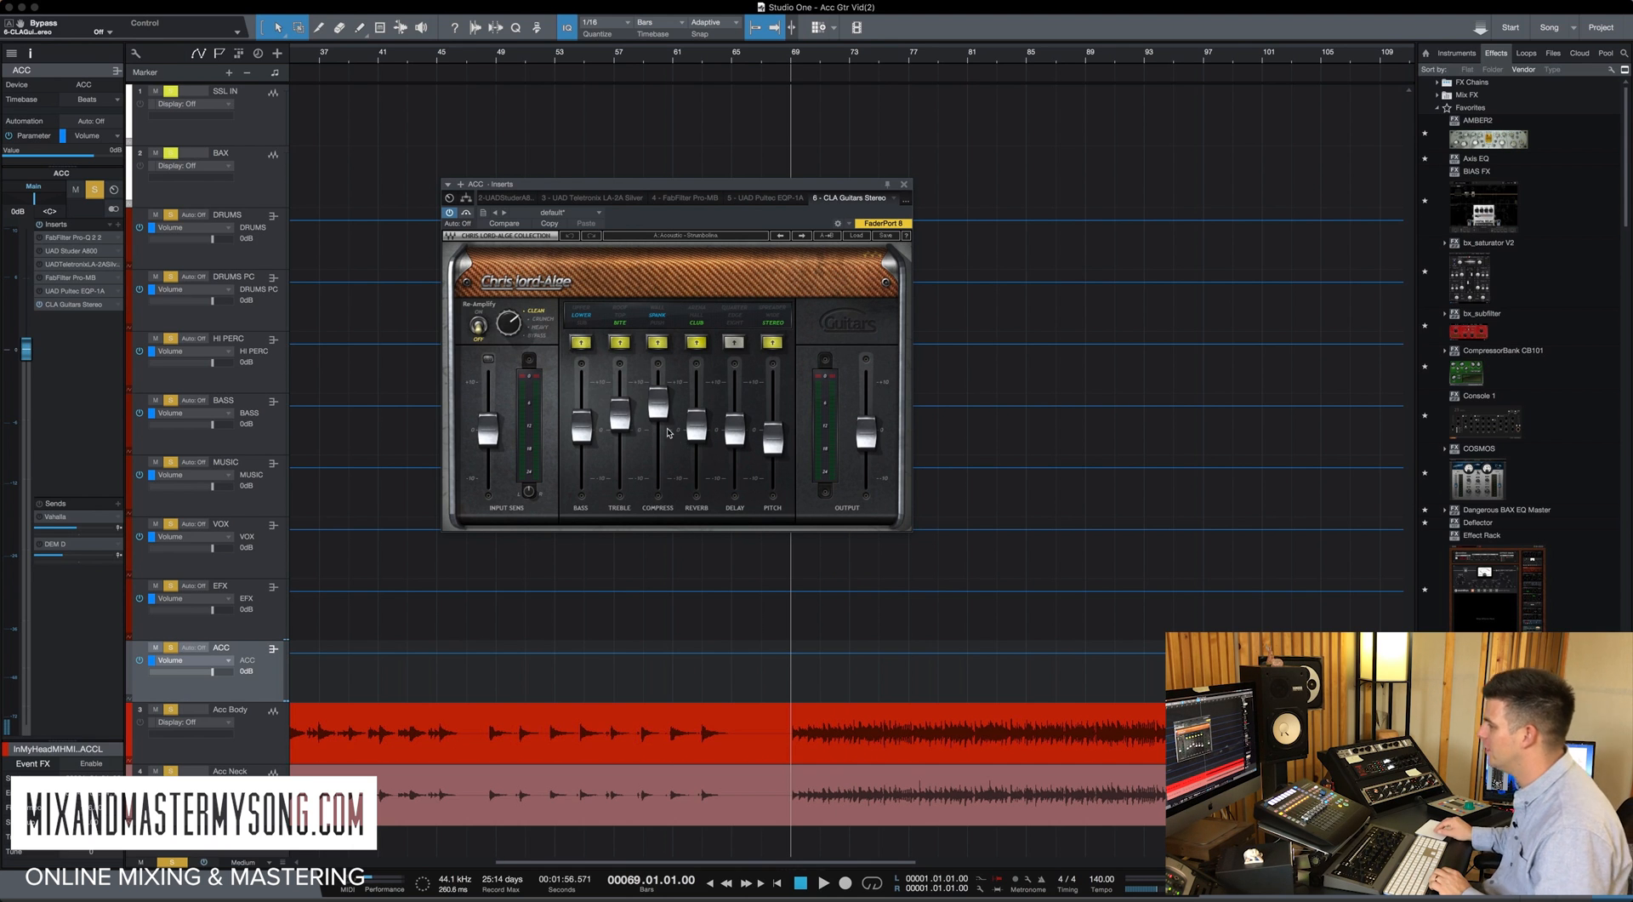
Step: Set the Treble fader in CLA Guitars Stereo to 3.3 and play the guitar section
{"action": "left_click", "coordinate": [731, 236]}
{"action": "left_click", "coordinate": [737, 237]}
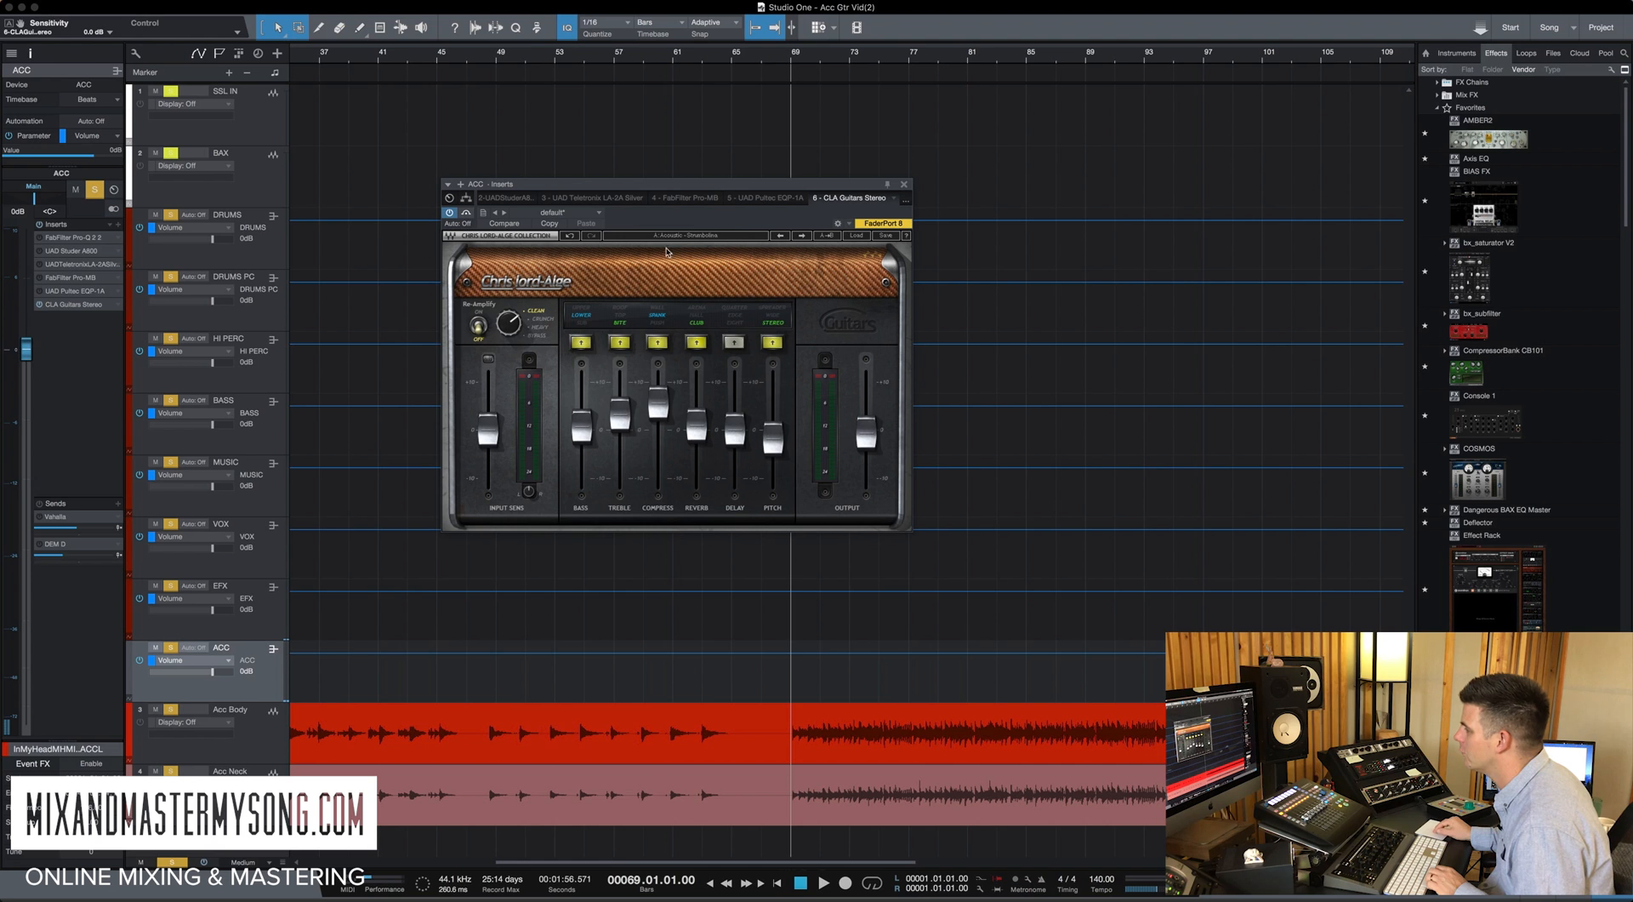
{"action": "left_click_drag", "start_coordinate": [628, 412], "coordinate": [628, 409]}
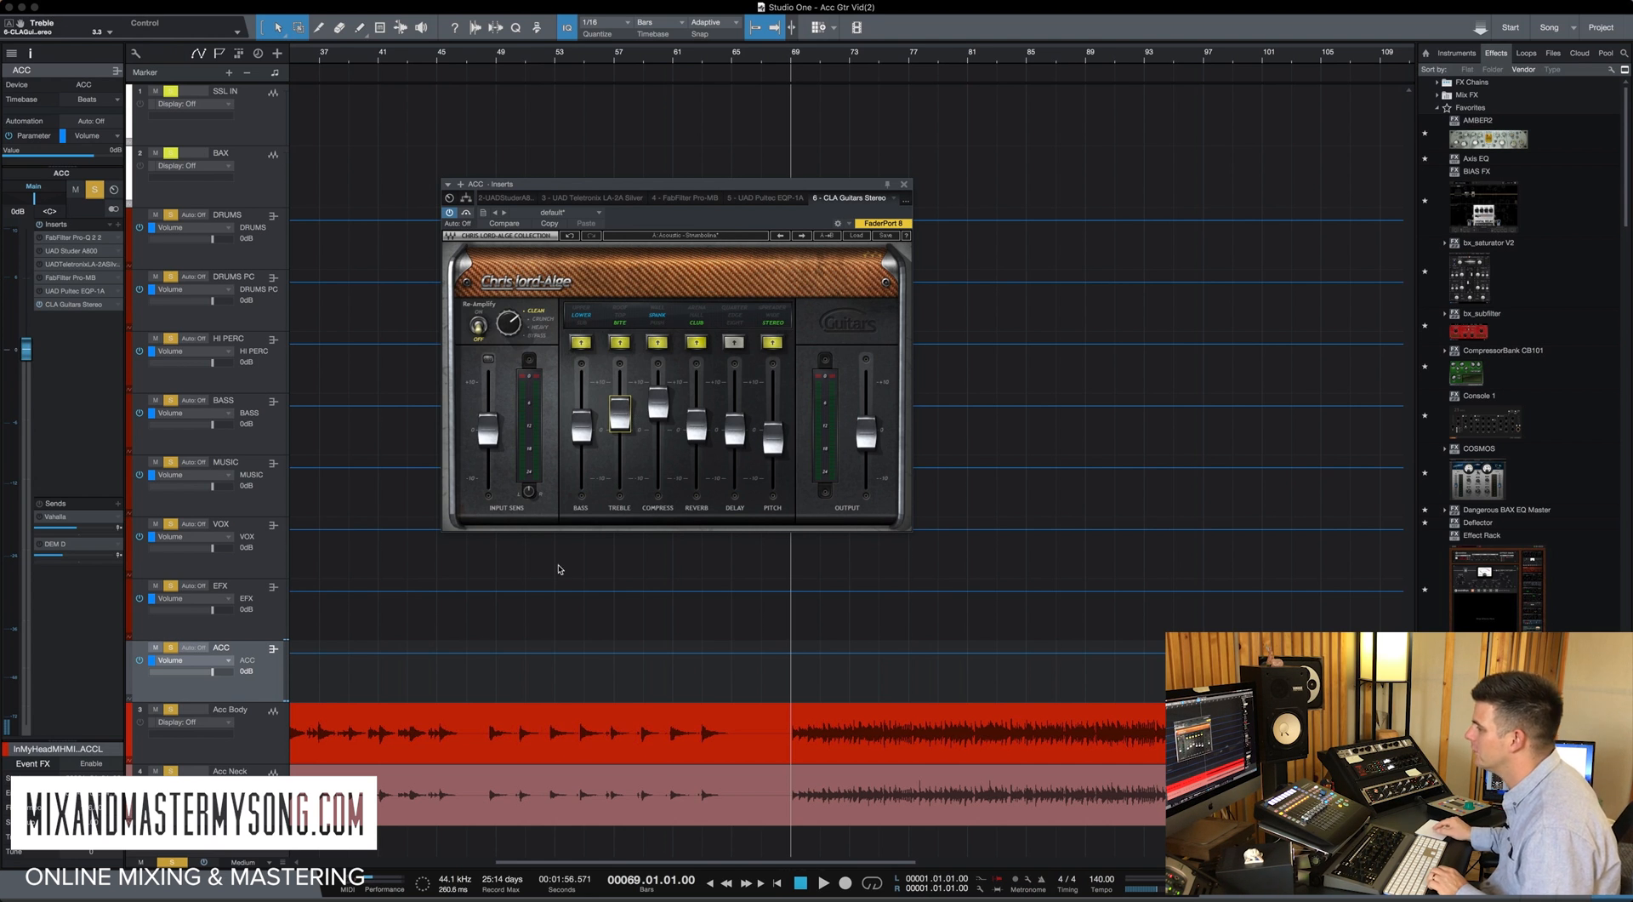
{"action": "key", "text": "space"}
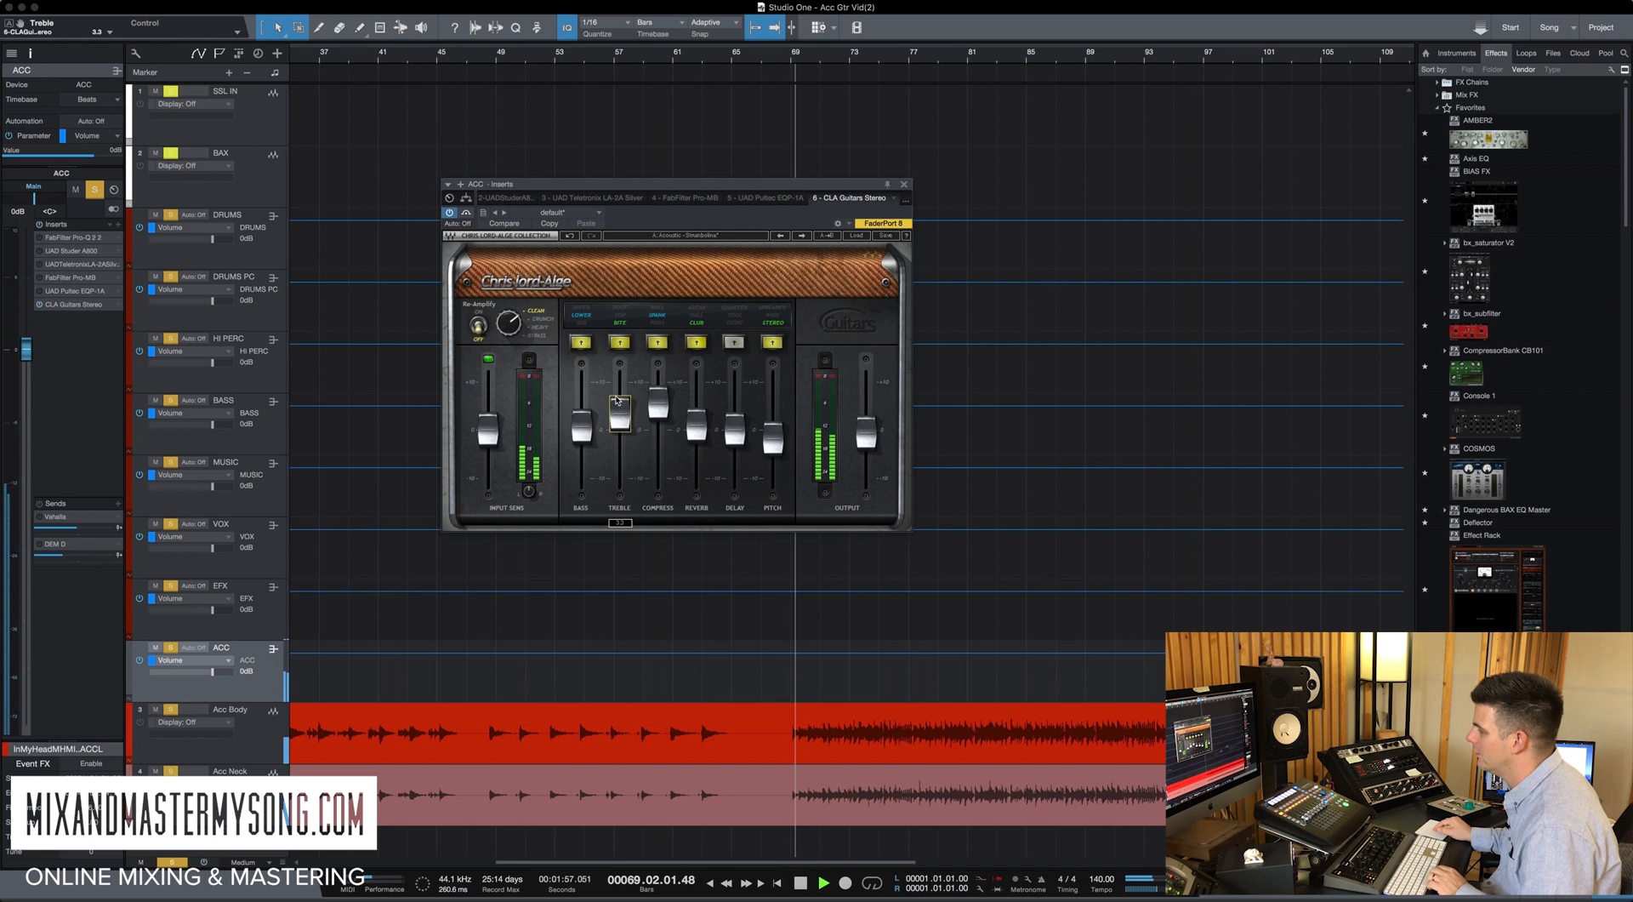
{"action": "key", "text": "space"}
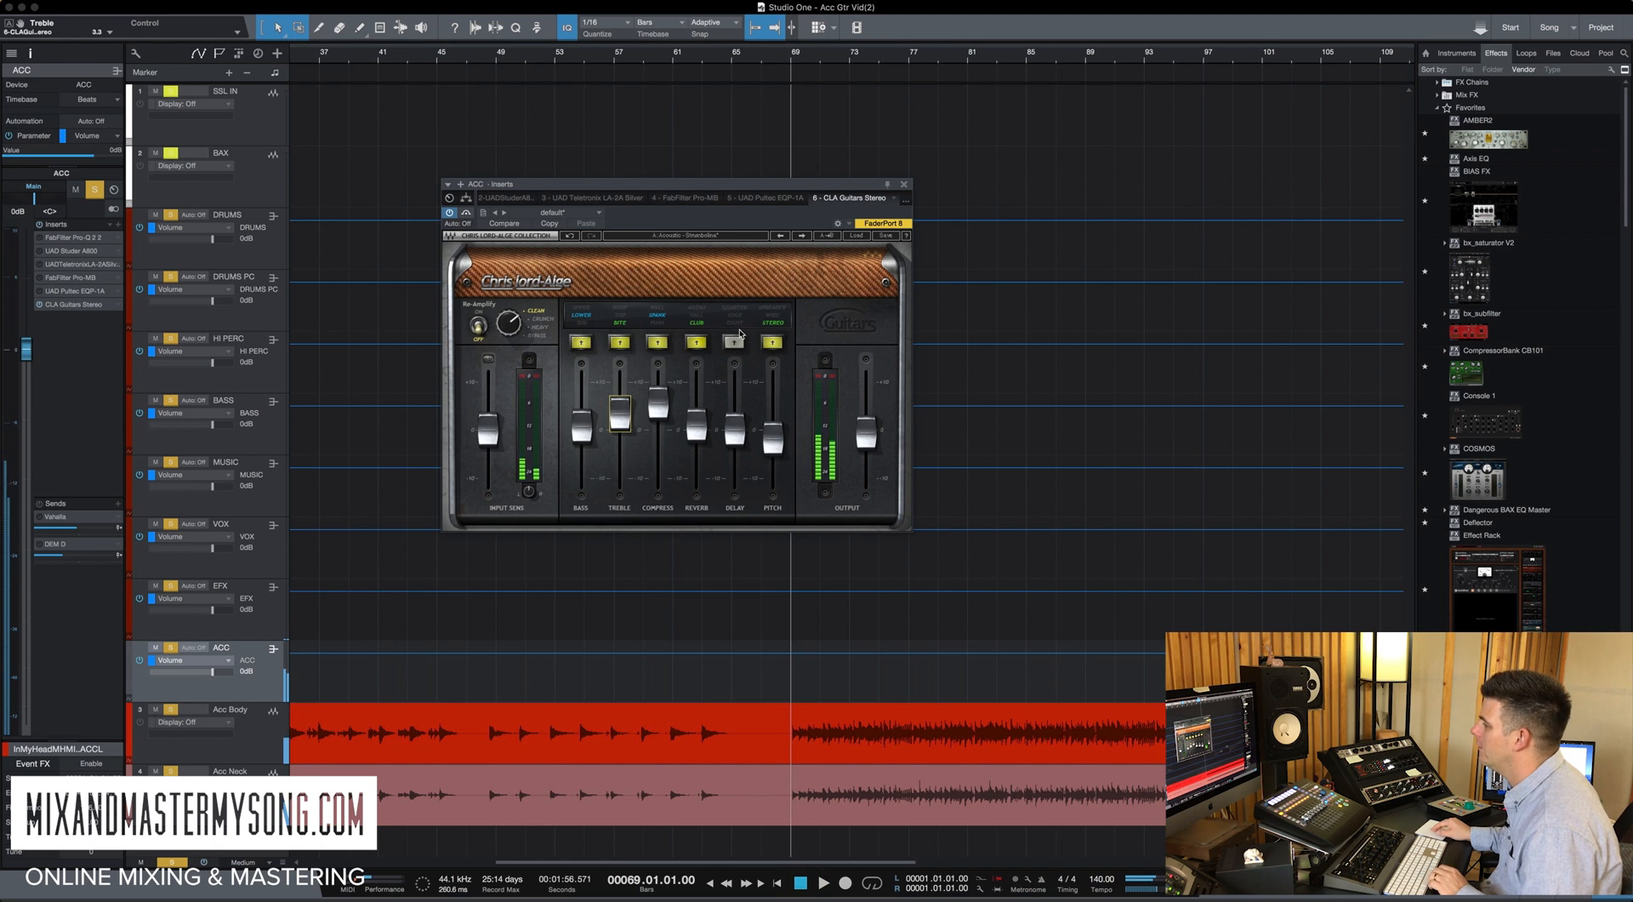
Step: Enable the Delay in CLA Guitars Stereo, change its delay type and lower its fader to -4.8 during playback
{"action": "left_click", "coordinate": [734, 342]}
{"action": "key", "text": "space"}
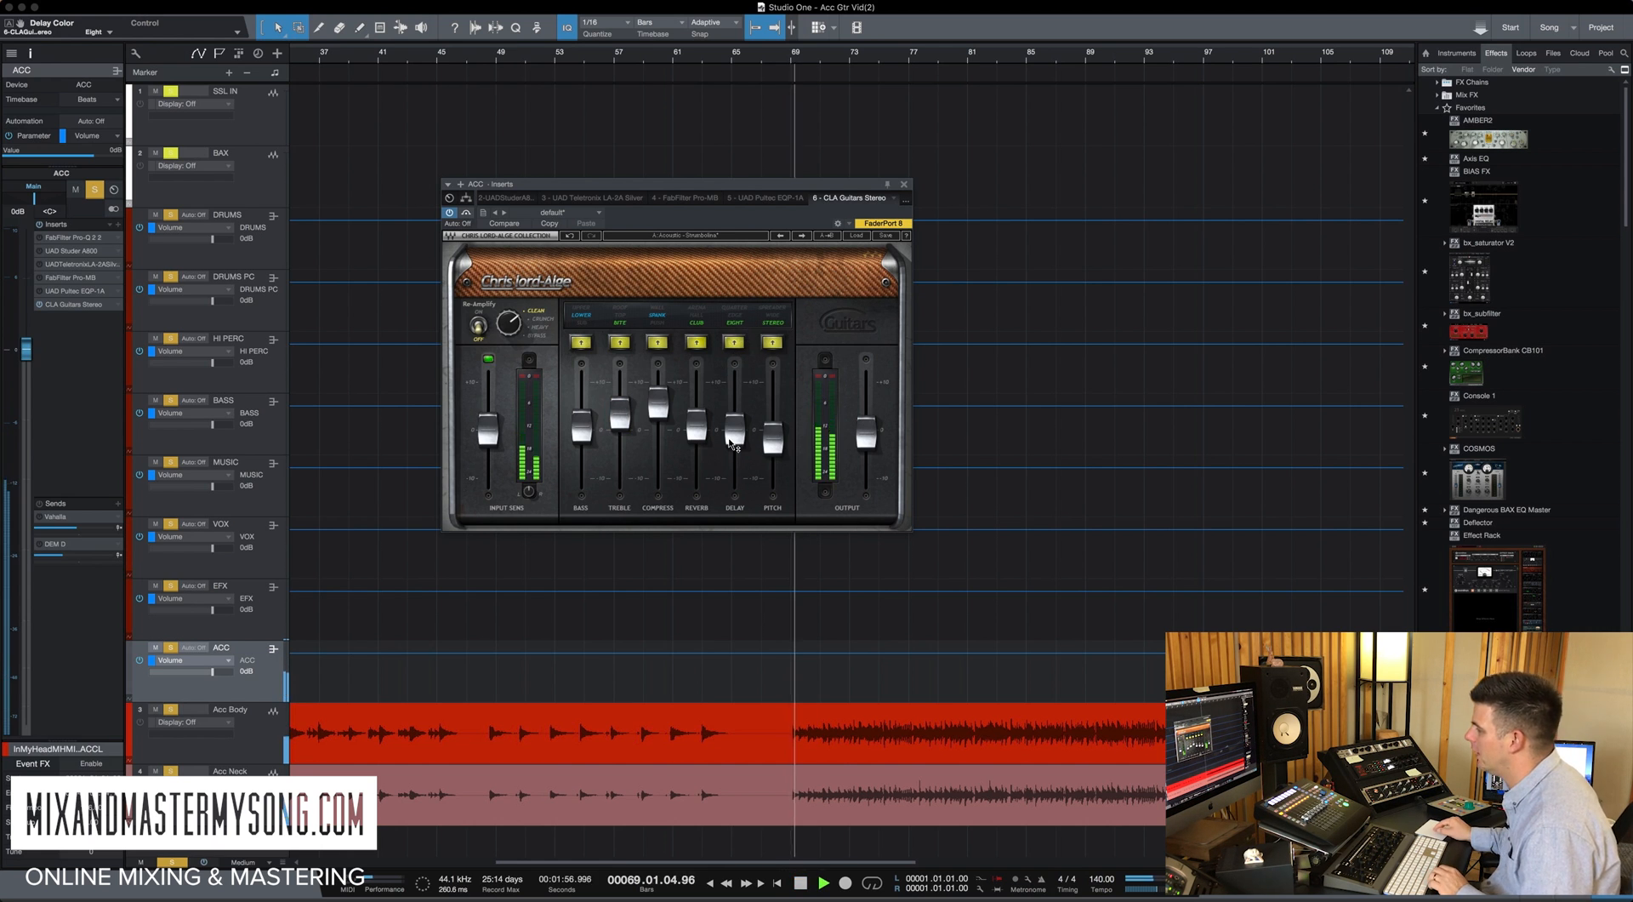
{"action": "left_click", "coordinate": [741, 329]}
{"action": "mouse_move", "coordinate": [734, 431]}
{"action": "left_mouse_down"}
{"action": "mouse_move", "coordinate": [734, 414]}
{"action": "mouse_move", "coordinate": [734, 452]}
{"action": "left_mouse_up"}
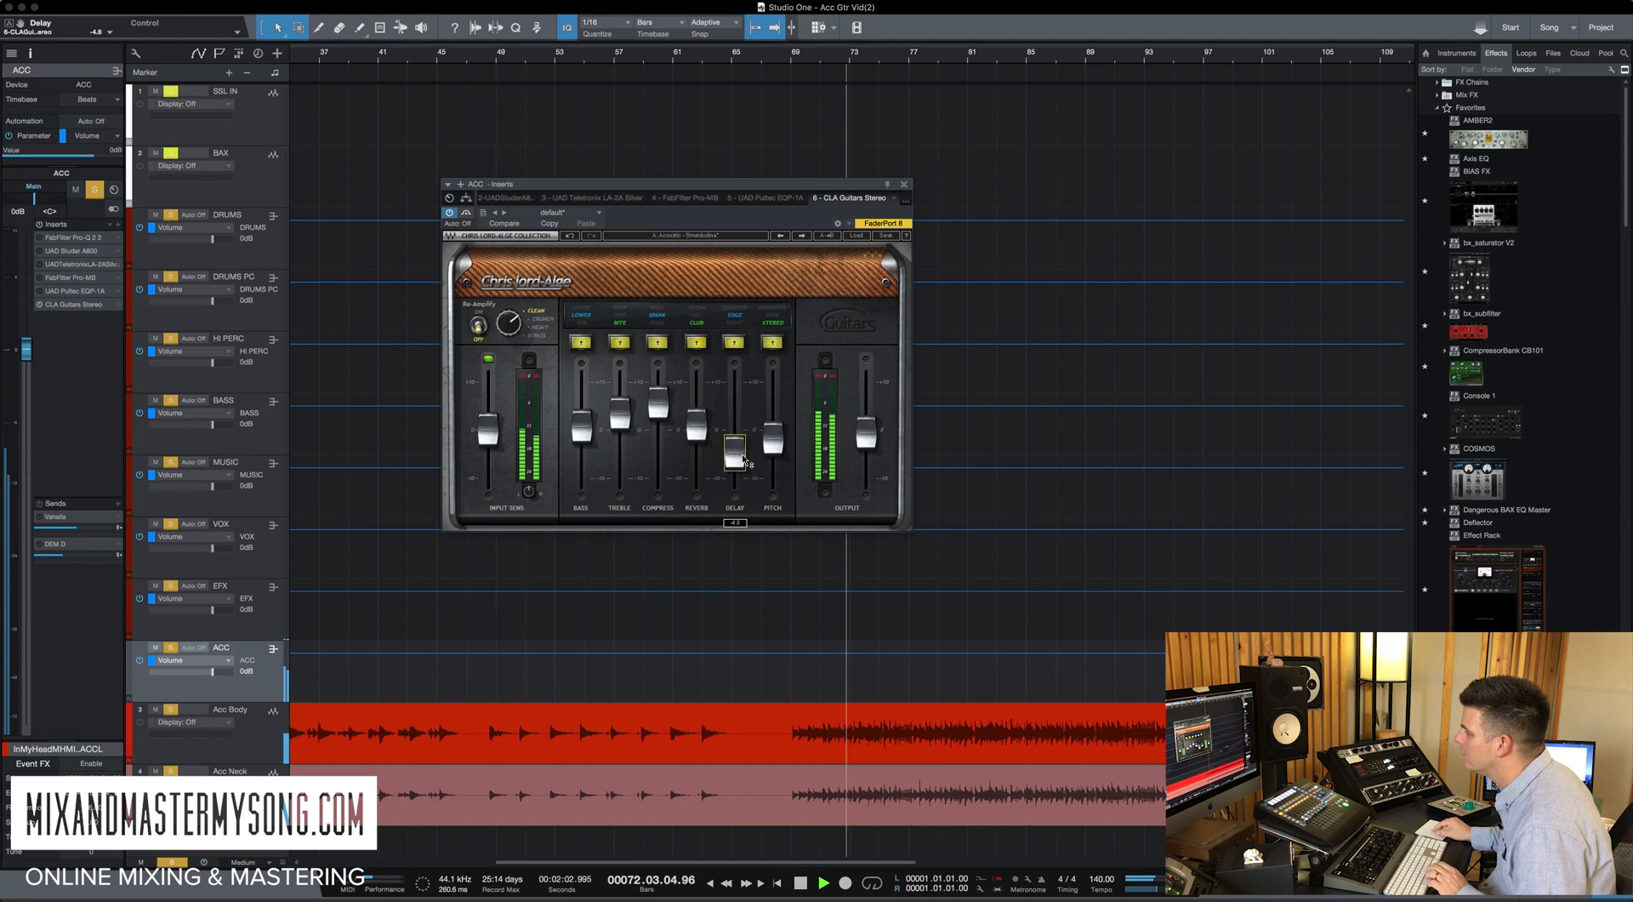
{"action": "key", "text": "space"}
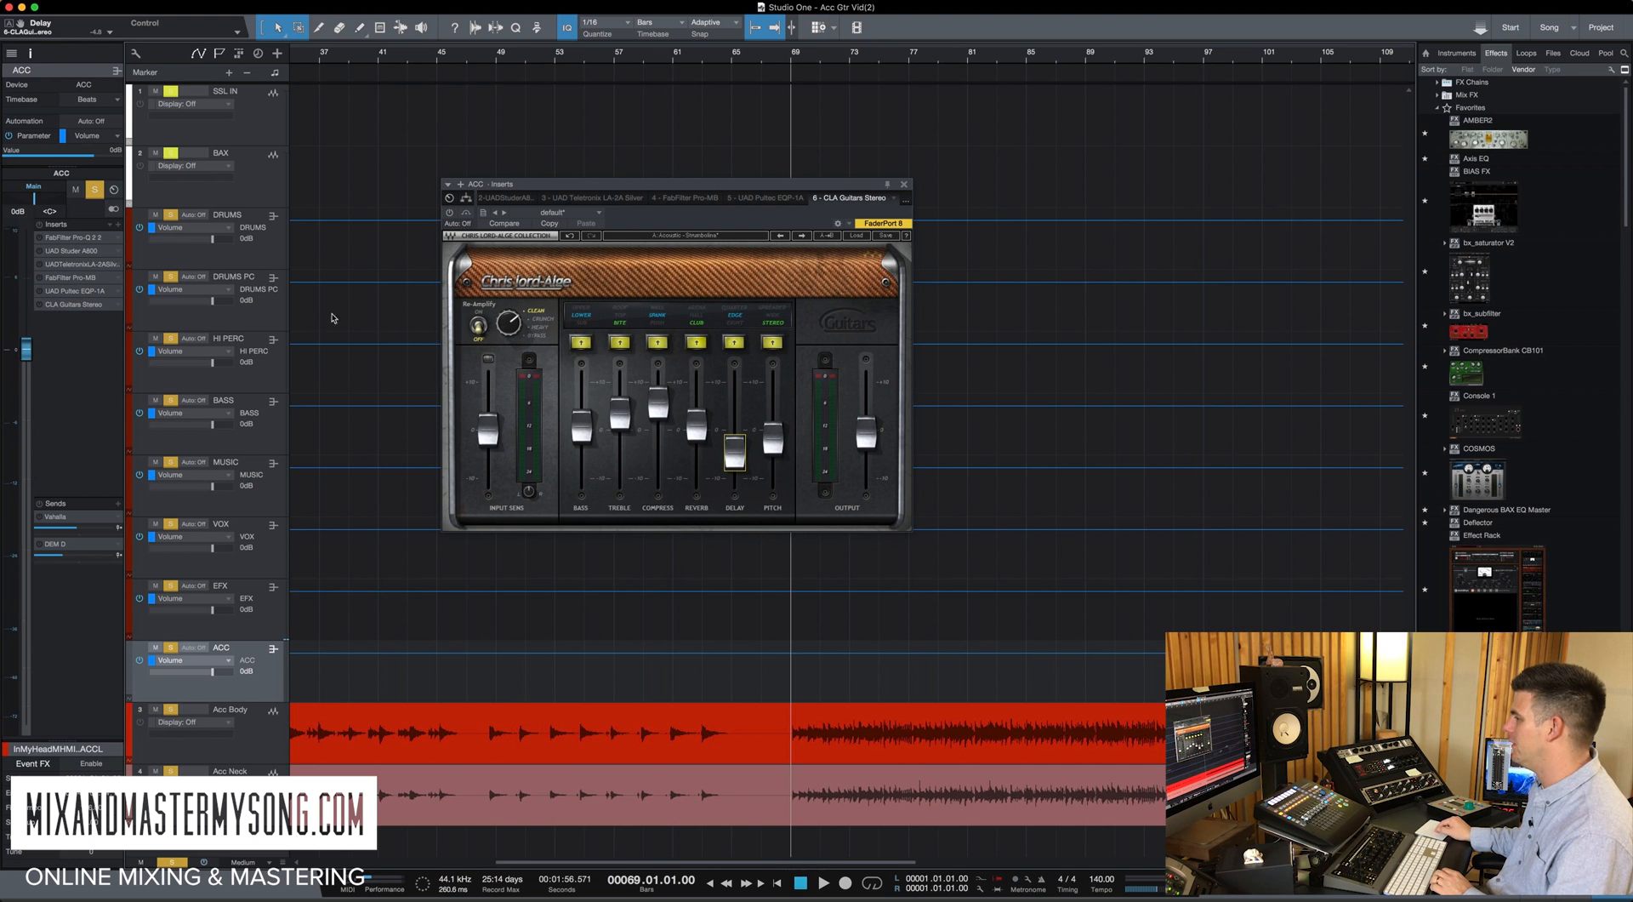
{"action": "left_click", "coordinate": [902, 183]}
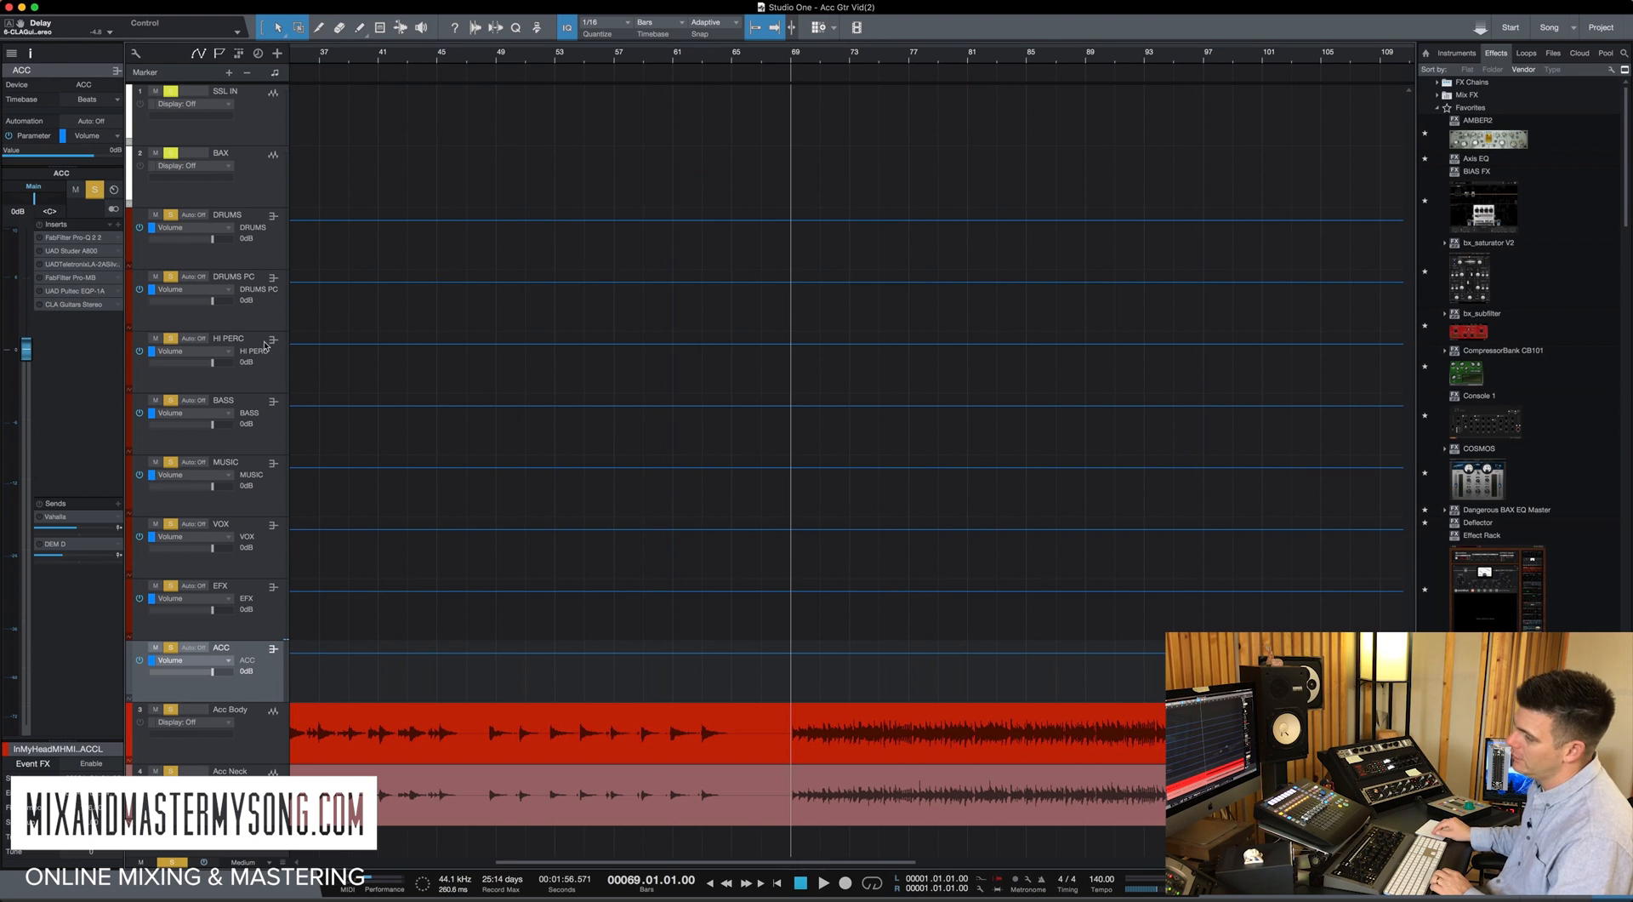
{"action": "left_click", "coordinate": [73, 304]}
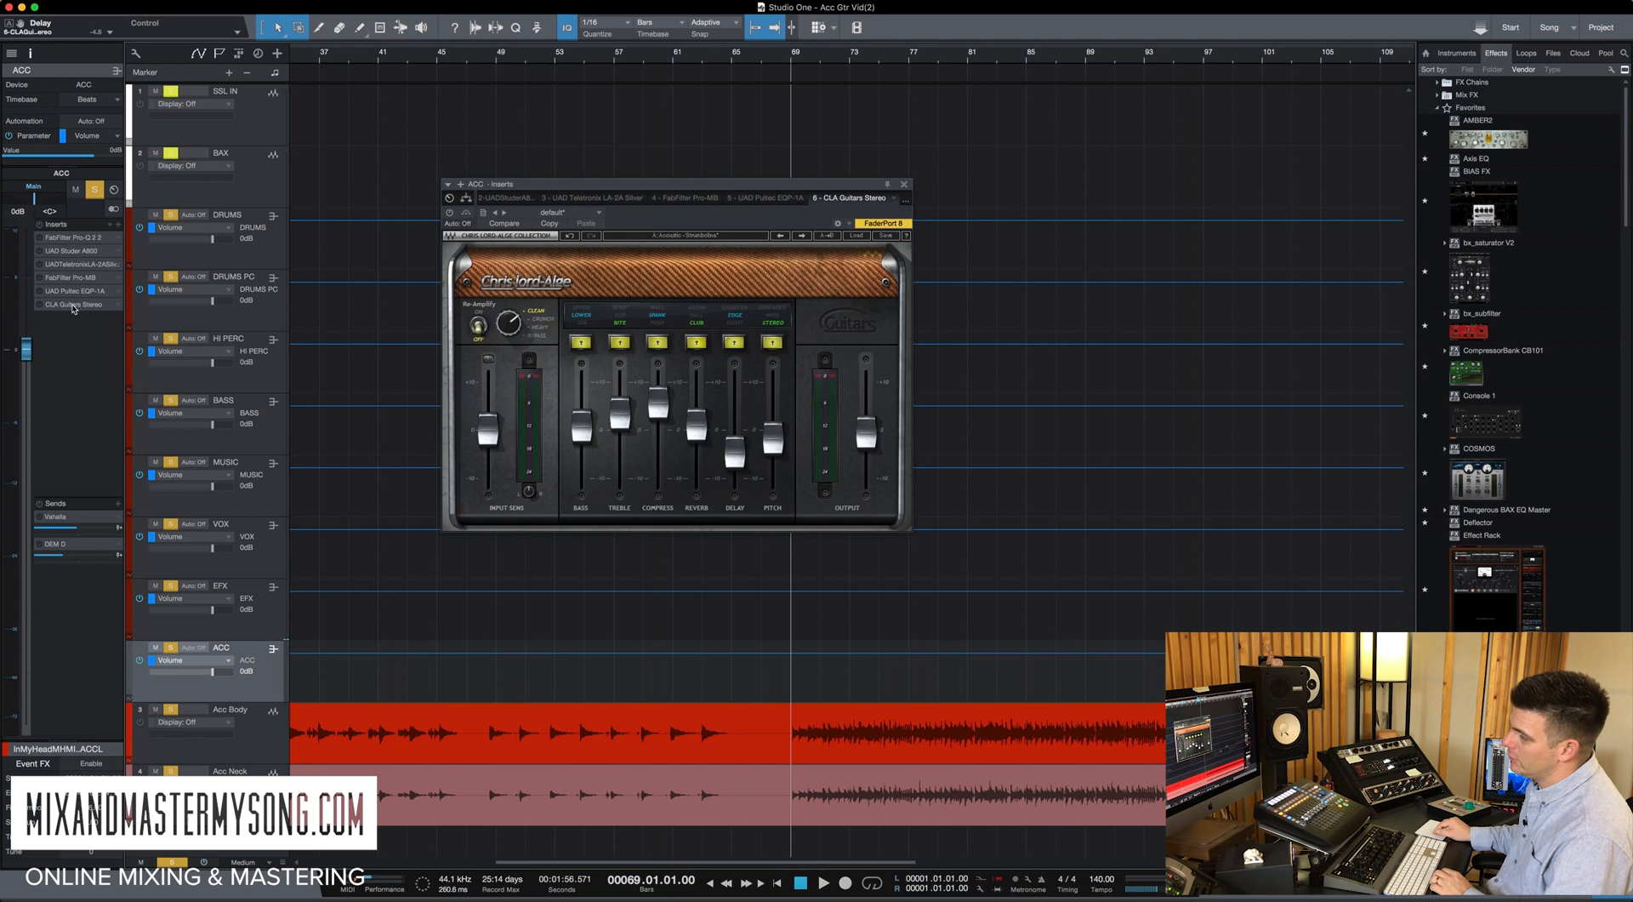
{"action": "left_click", "coordinate": [73, 304]}
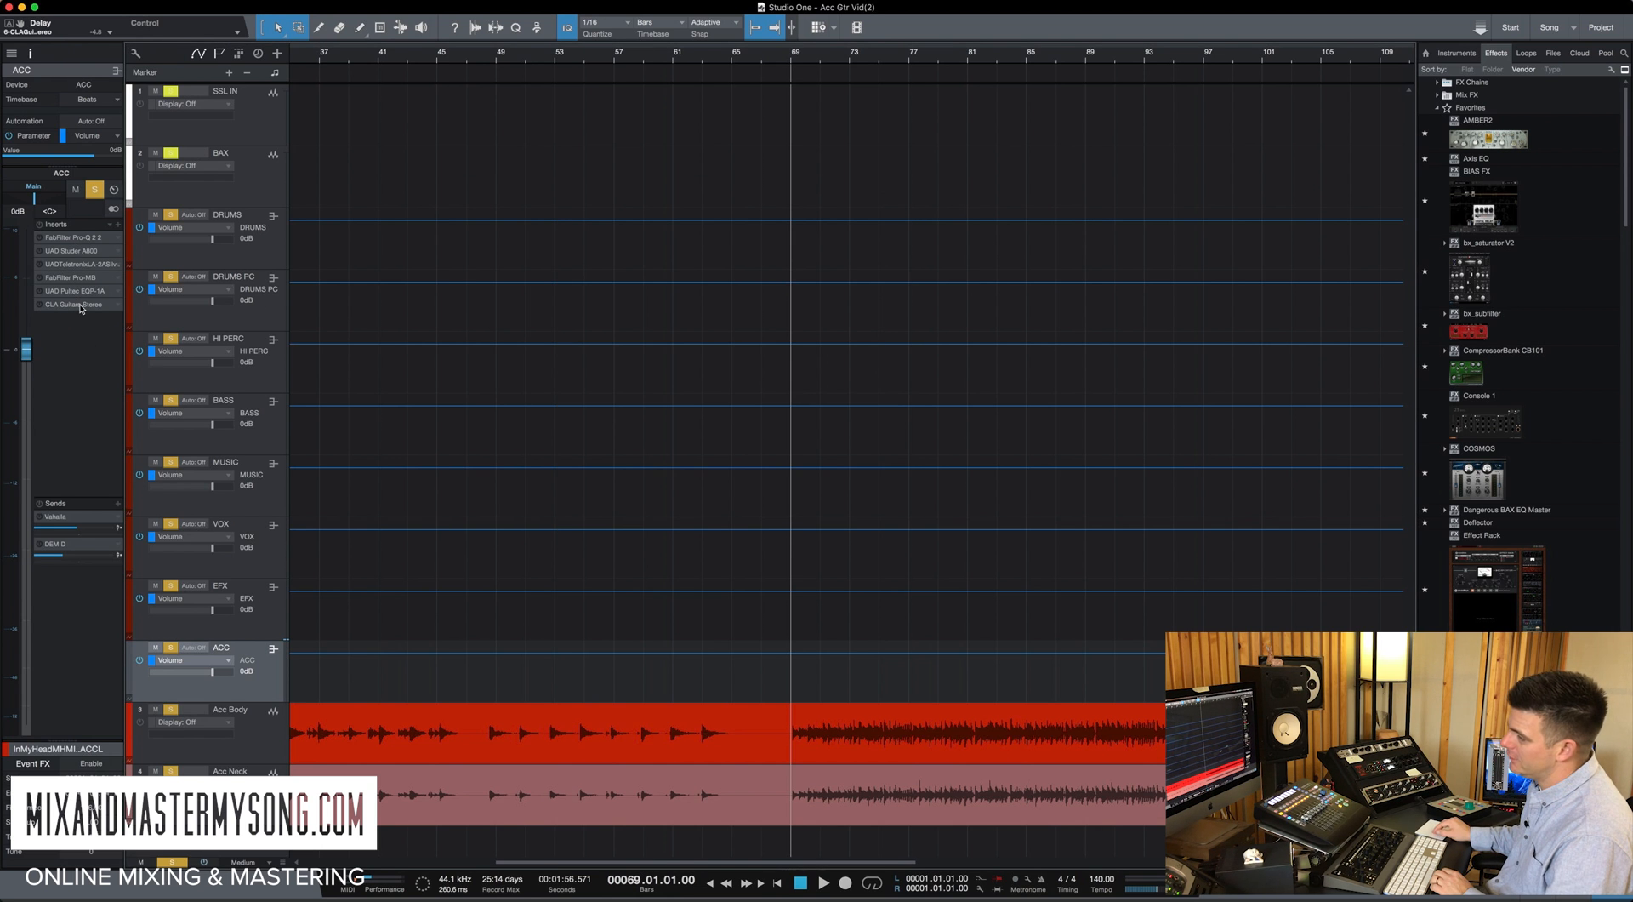
{"action": "left_click", "coordinate": [79, 305]}
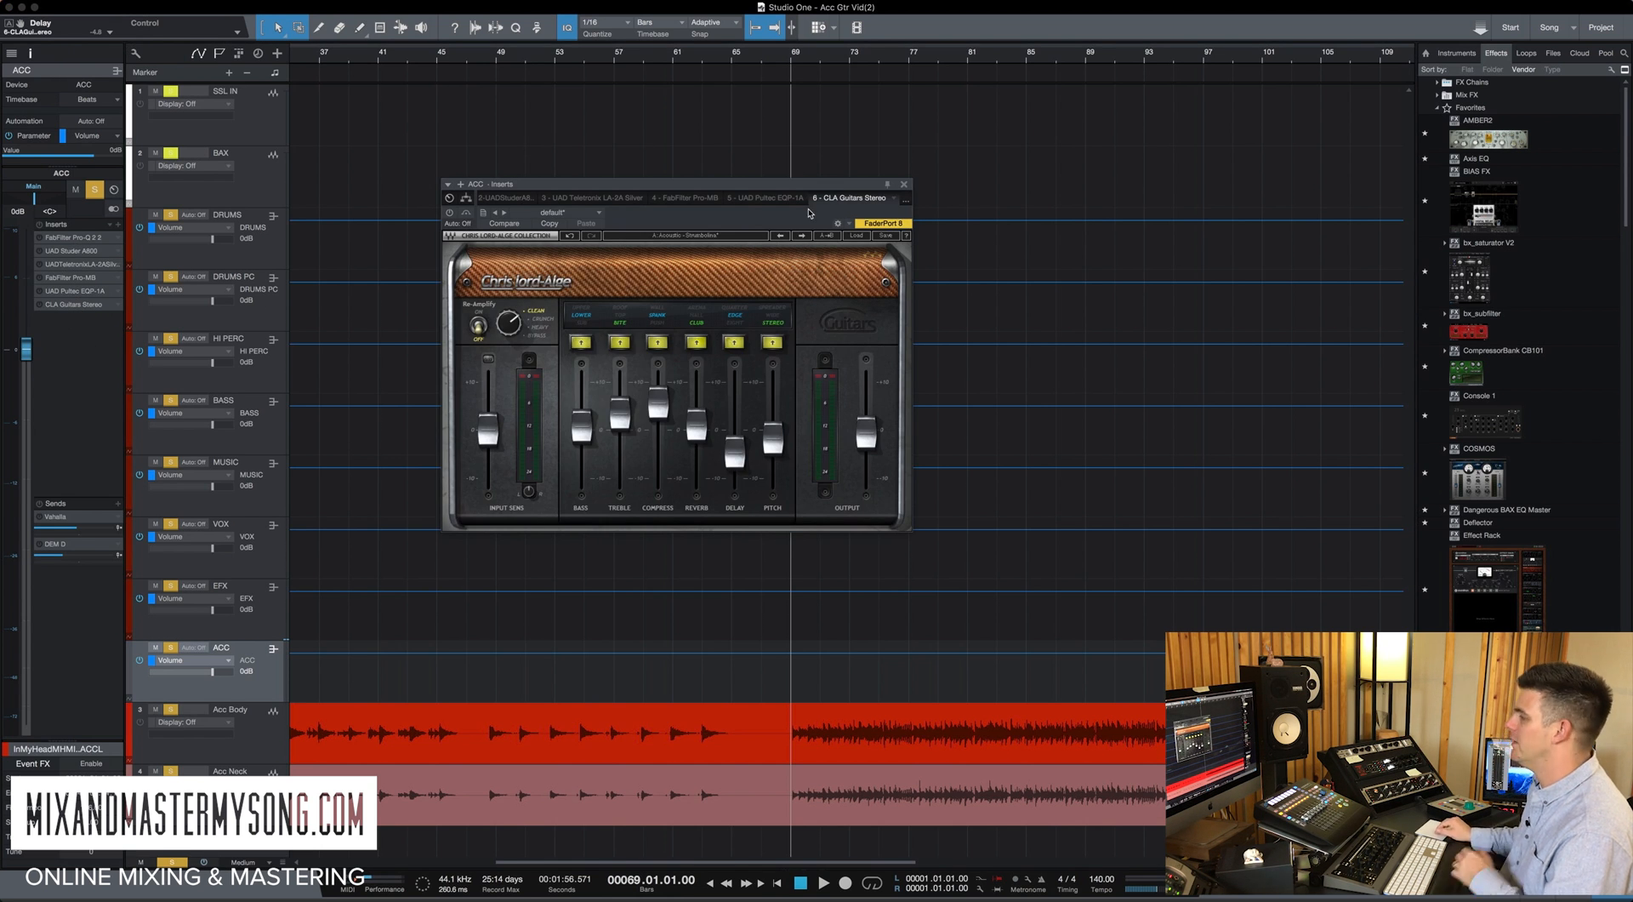